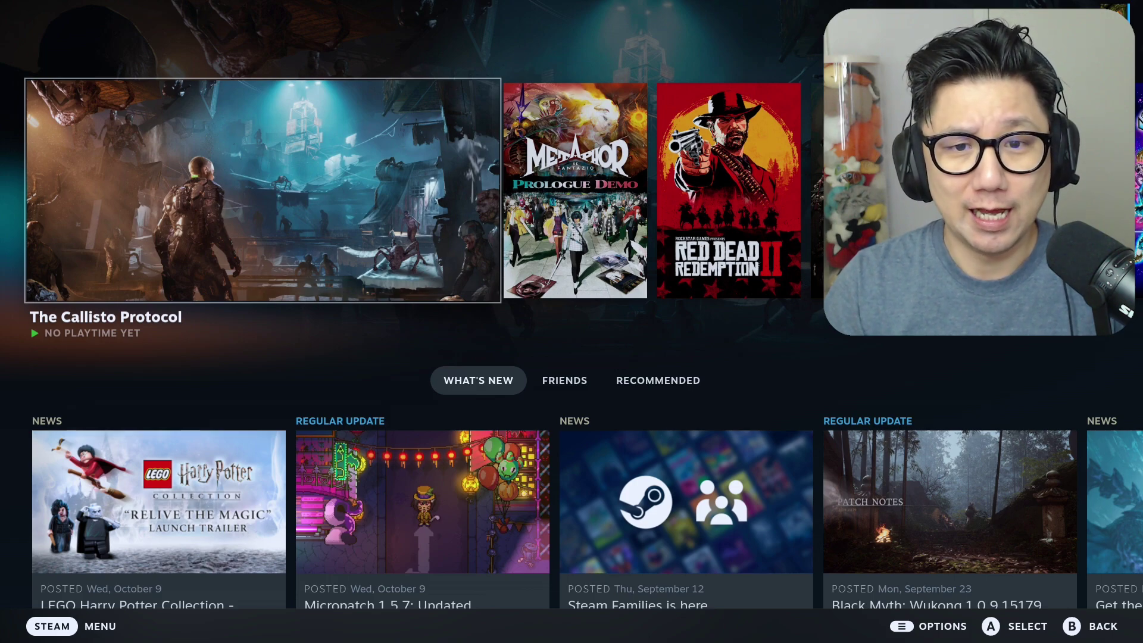
# - Launch The Callisto Protocol from its game page and wait through shader compilation to the main menu
pyautogui.press('Return')
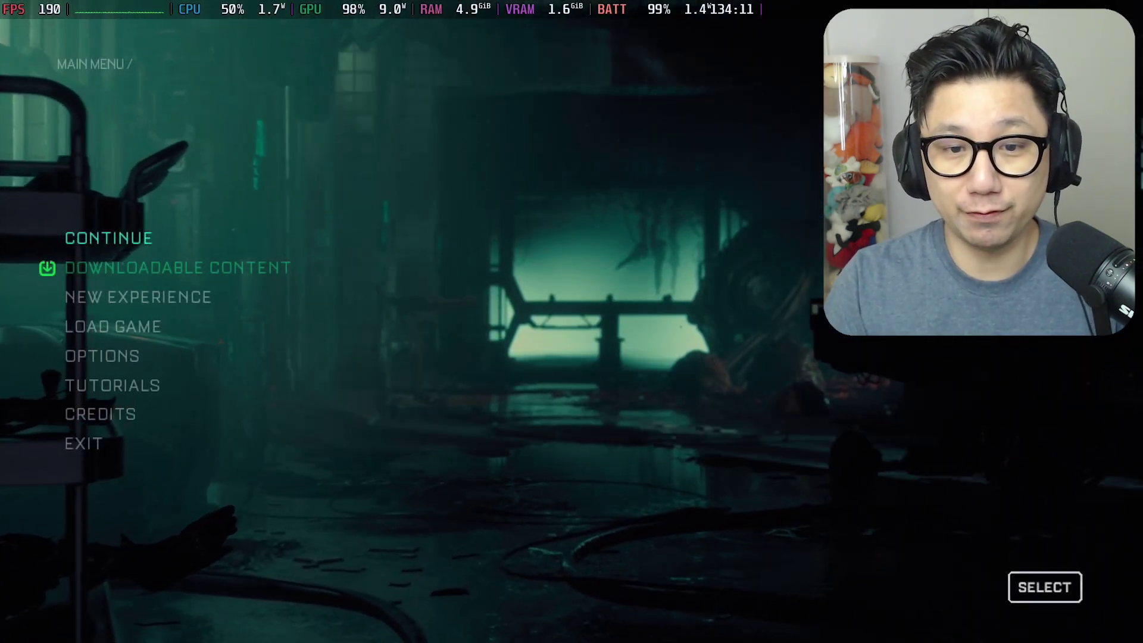
# - Open the game's Graphics options and review the General settings, V-Sync and framerate limit
pyautogui.press('Down')
pyautogui.press('Down')
pyautogui.press('Down')
pyautogui.press('Down')
pyautogui.press('Down')
pyautogui.press('Down')
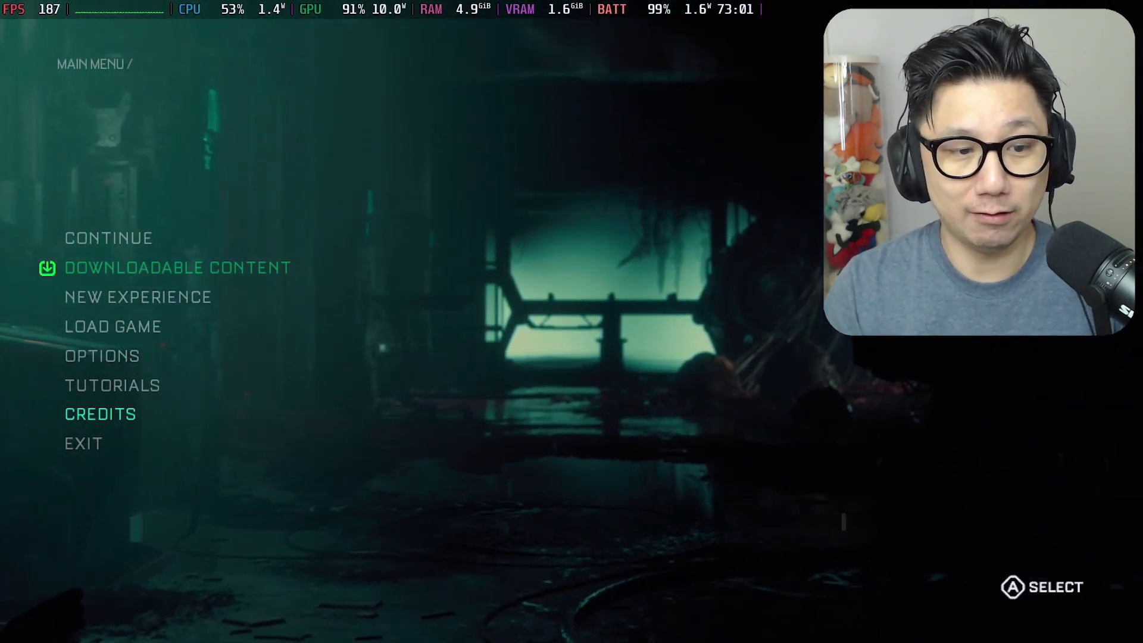
pyautogui.press('Up')
pyautogui.press('Up')
pyautogui.press('Return')
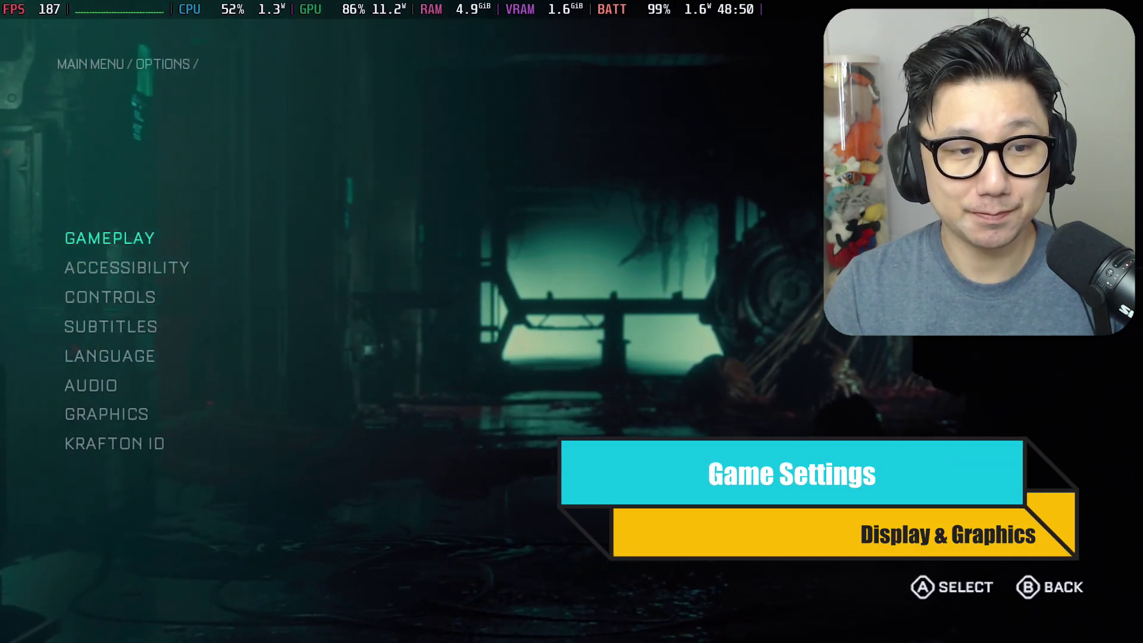
pyautogui.press('Down')
pyautogui.press('Down')
pyautogui.press('Down')
pyautogui.press('Down')
pyautogui.press('Down')
pyautogui.press('Down')
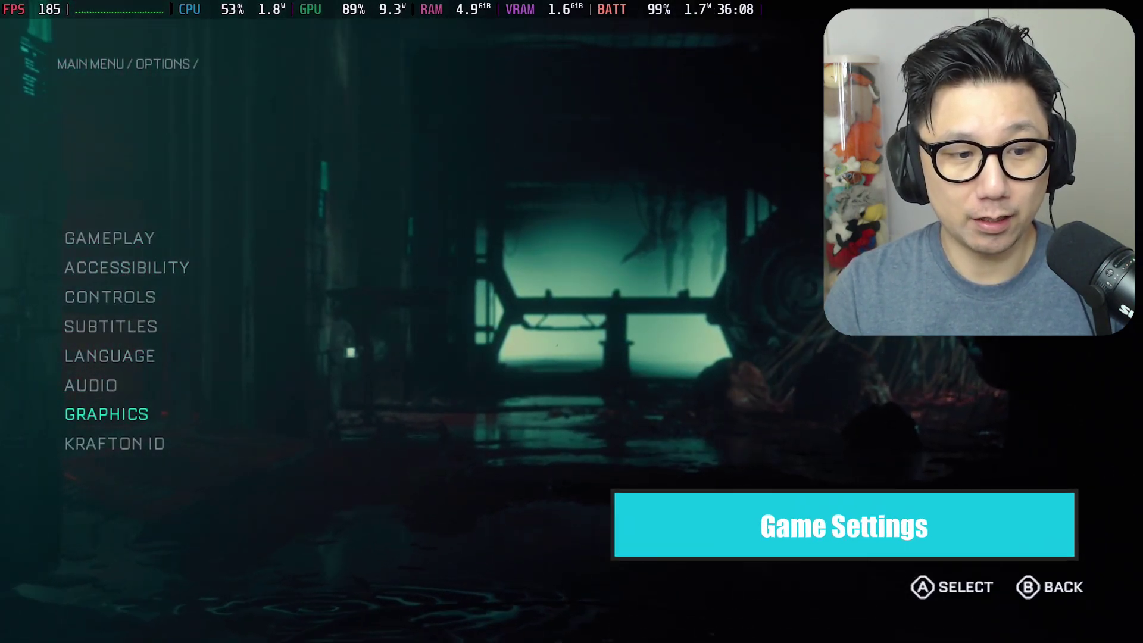
pyautogui.press('Return')
pyautogui.press('Down')
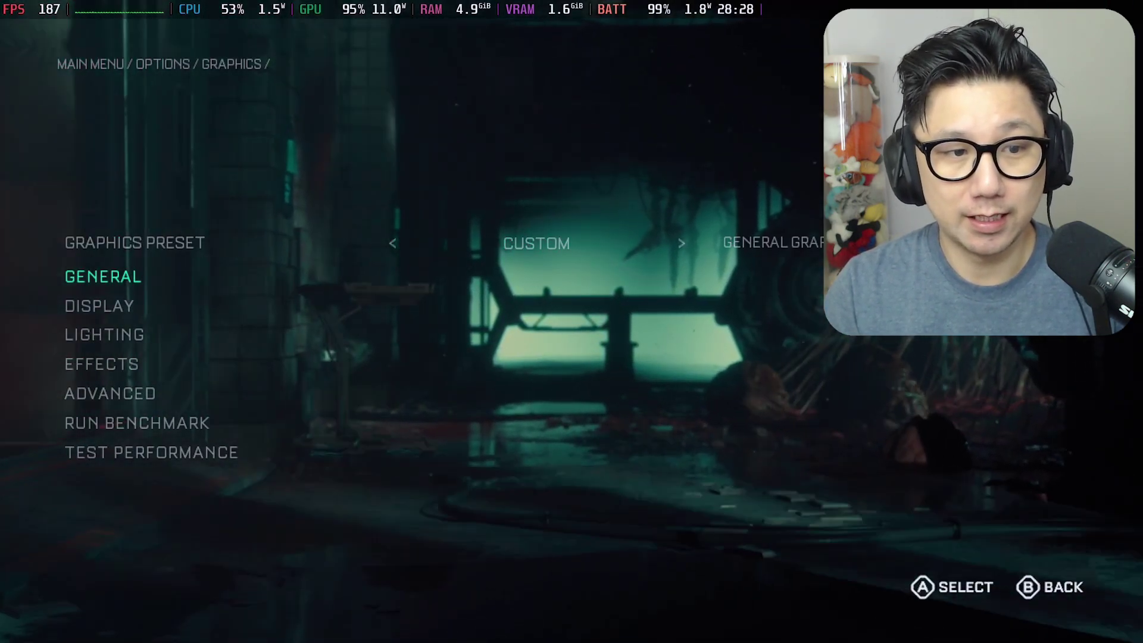
pyautogui.press('Return')
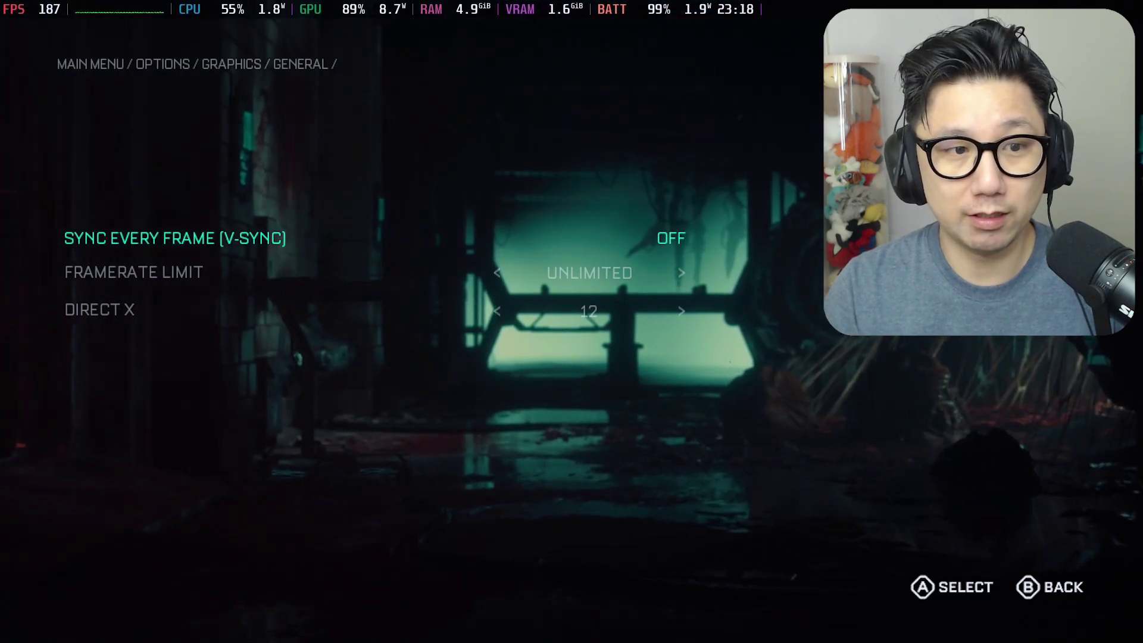
pyautogui.press('Down')
pyautogui.press('Up')
pyautogui.press('Down')
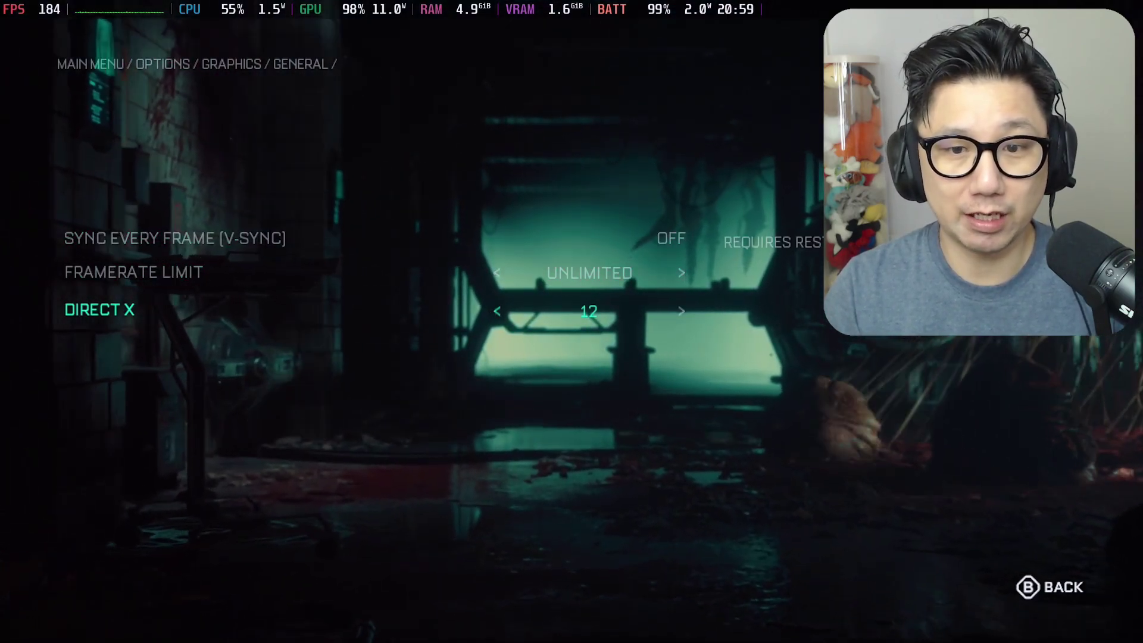
pyautogui.press('Escape')
# - Review the Display settings: fullscreen mode, brightness adjustment and HDR
pyautogui.press('Down')
pyautogui.press('Return')
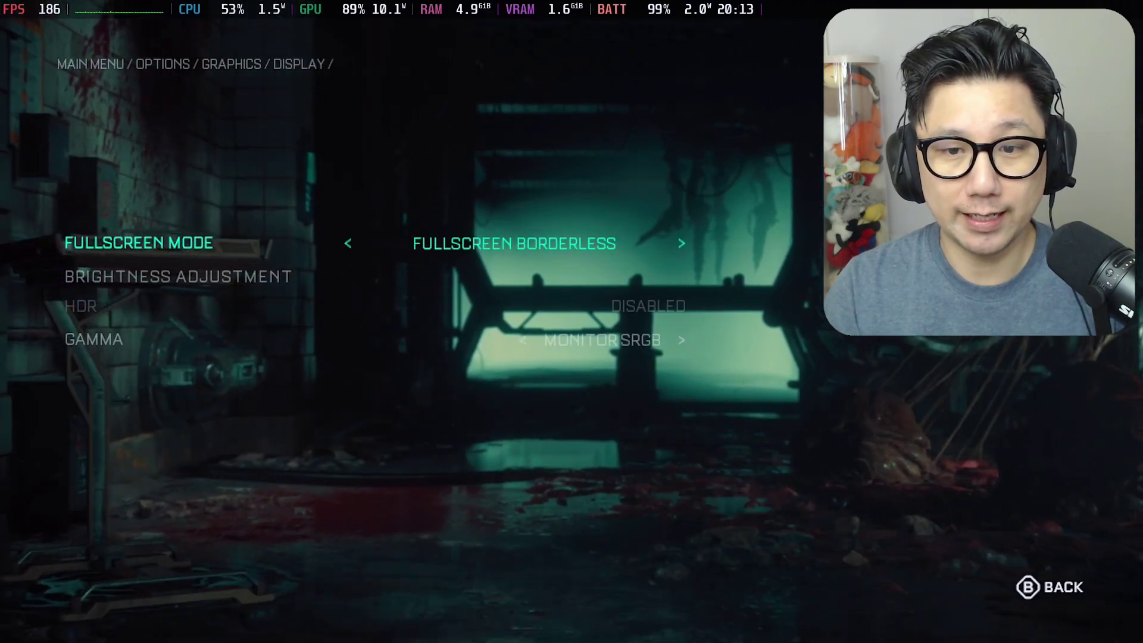
pyautogui.press('Down')
pyautogui.press('Up')
pyautogui.press('Down')
pyautogui.press('Down')
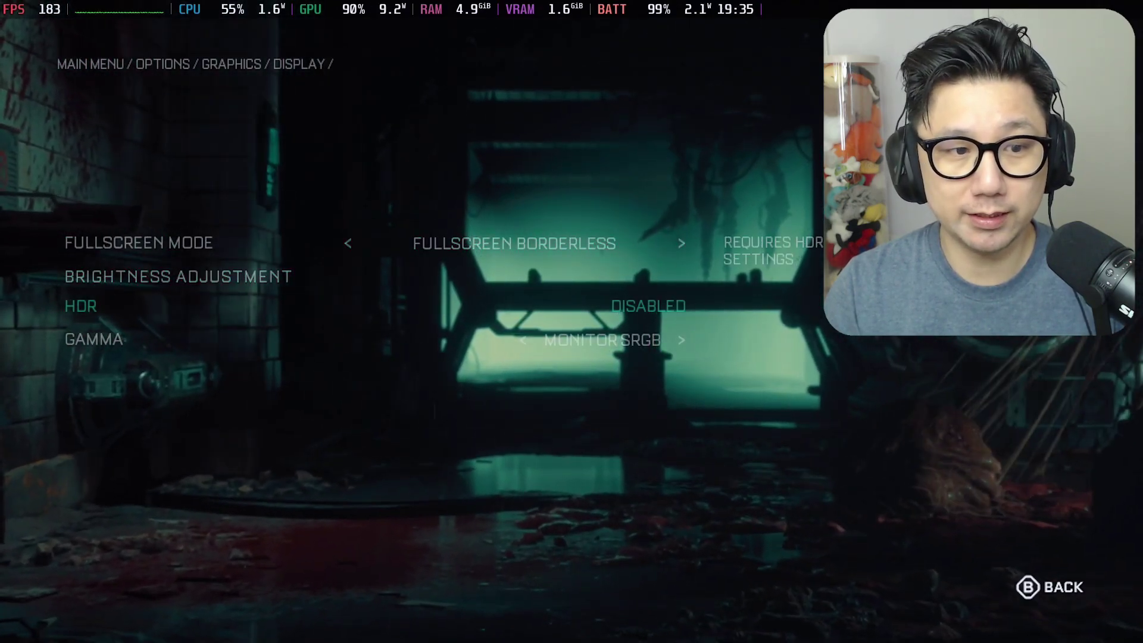
pyautogui.press('Escape')
# - Review the Lighting settings, from shadow and volumetrics quality down to ray-traced reflections
pyautogui.press('Down')
pyautogui.press('Return')
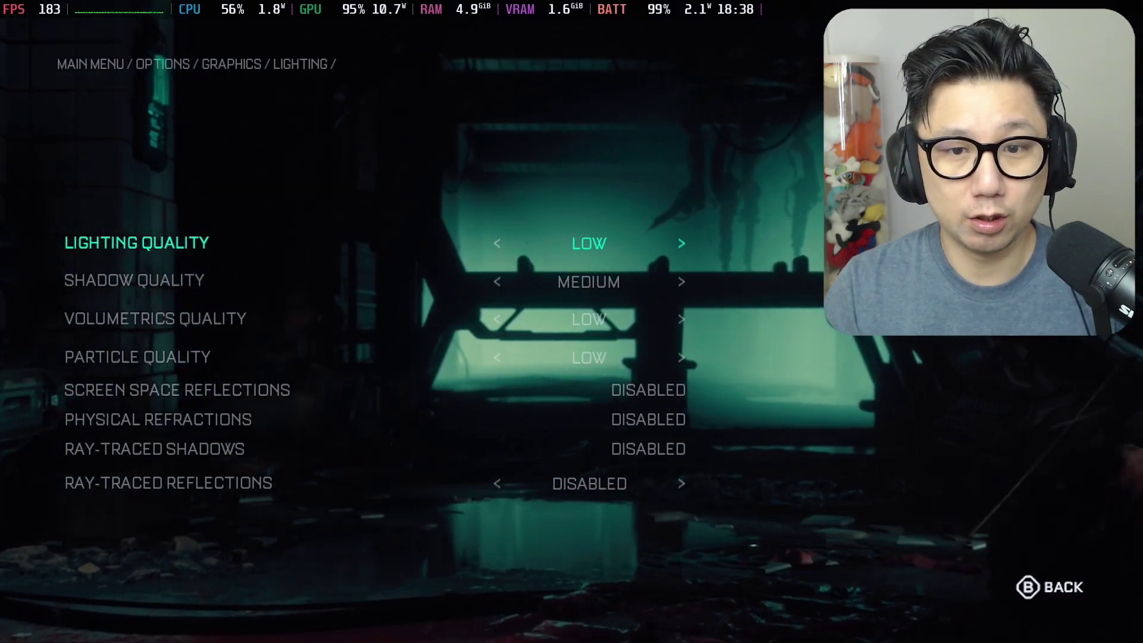
pyautogui.press('Down')
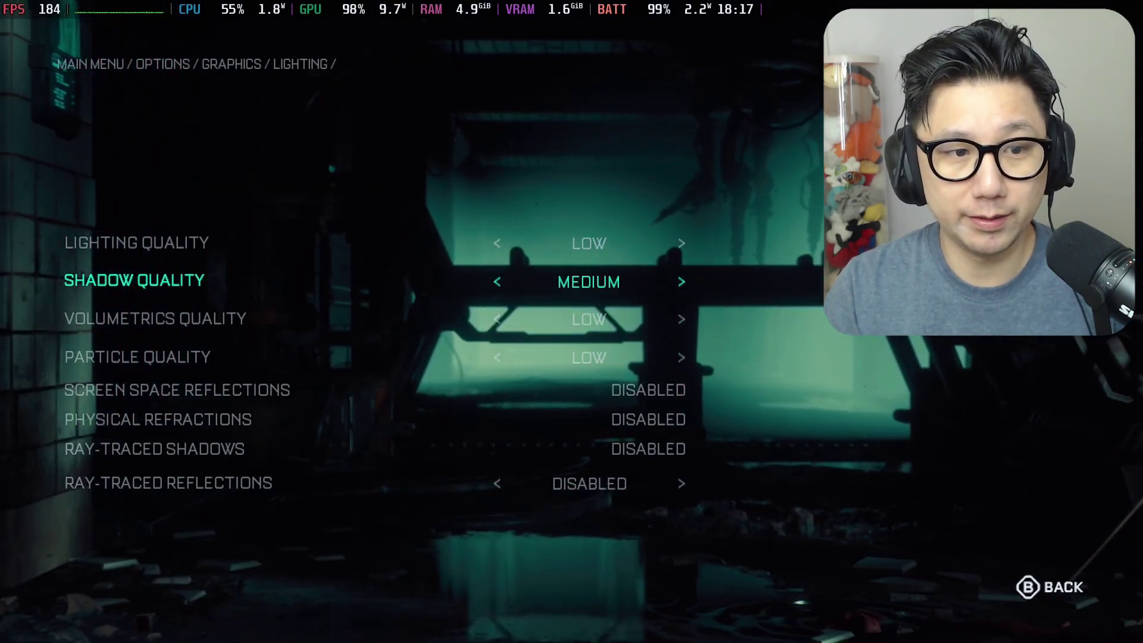
pyautogui.press('Down')
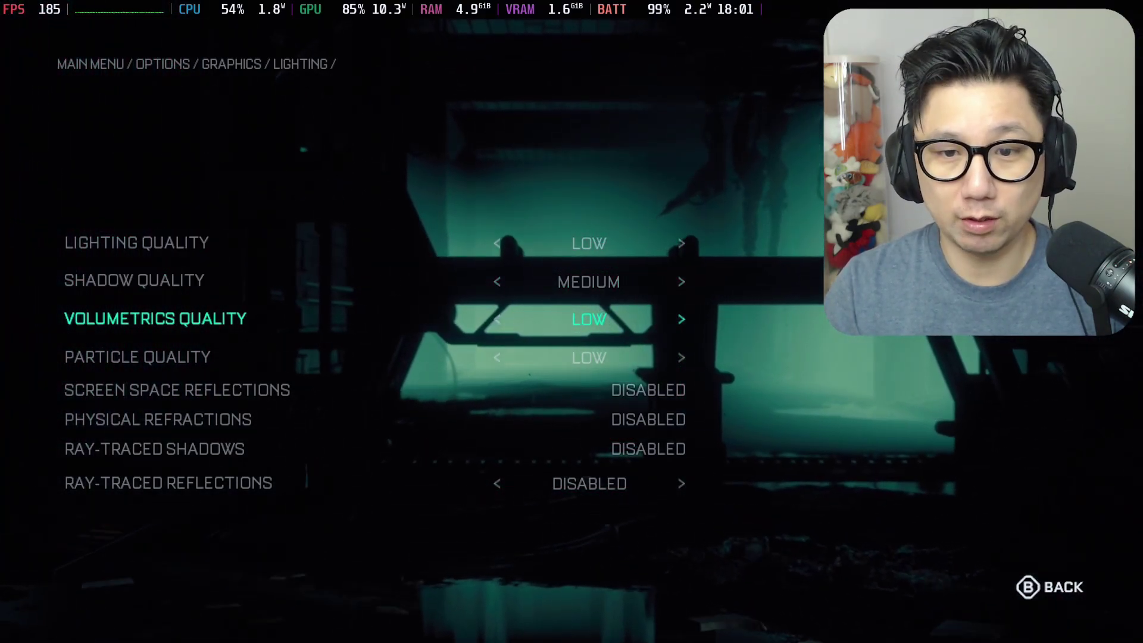
pyautogui.press('Down')
pyautogui.press('Down')
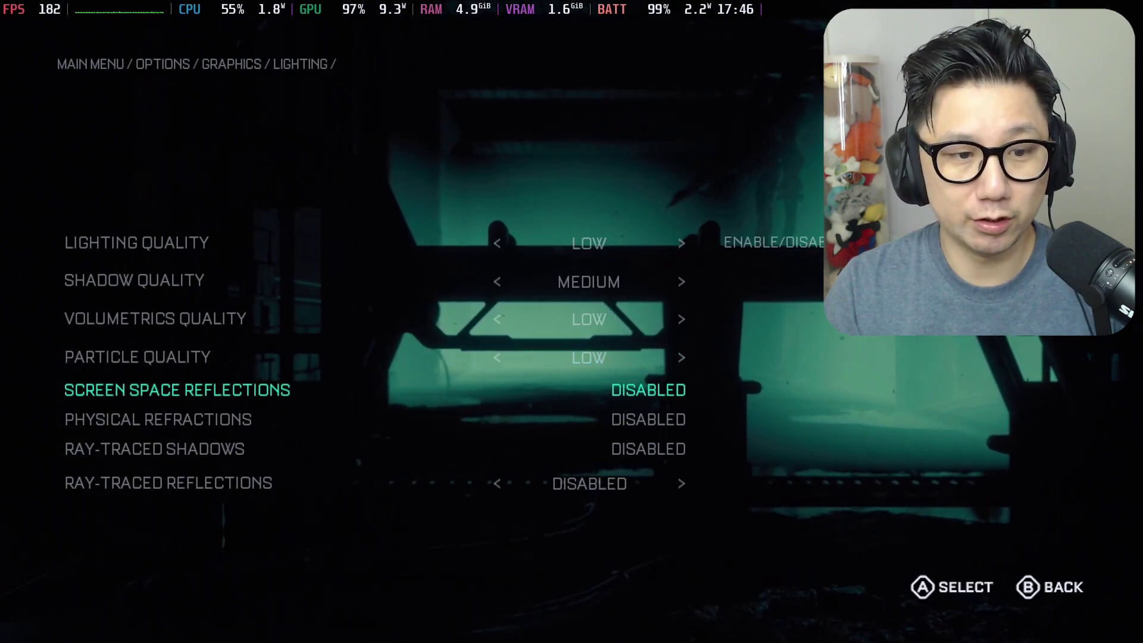
pyautogui.press('Down')
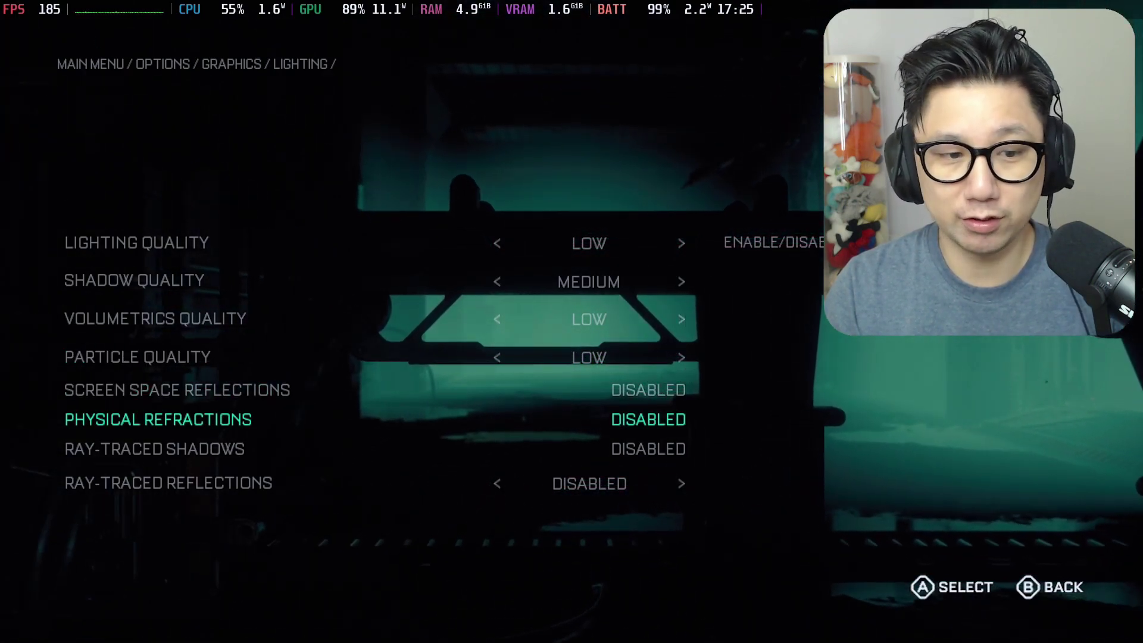
pyautogui.press('Down')
pyautogui.press('Down')
pyautogui.press('Up')
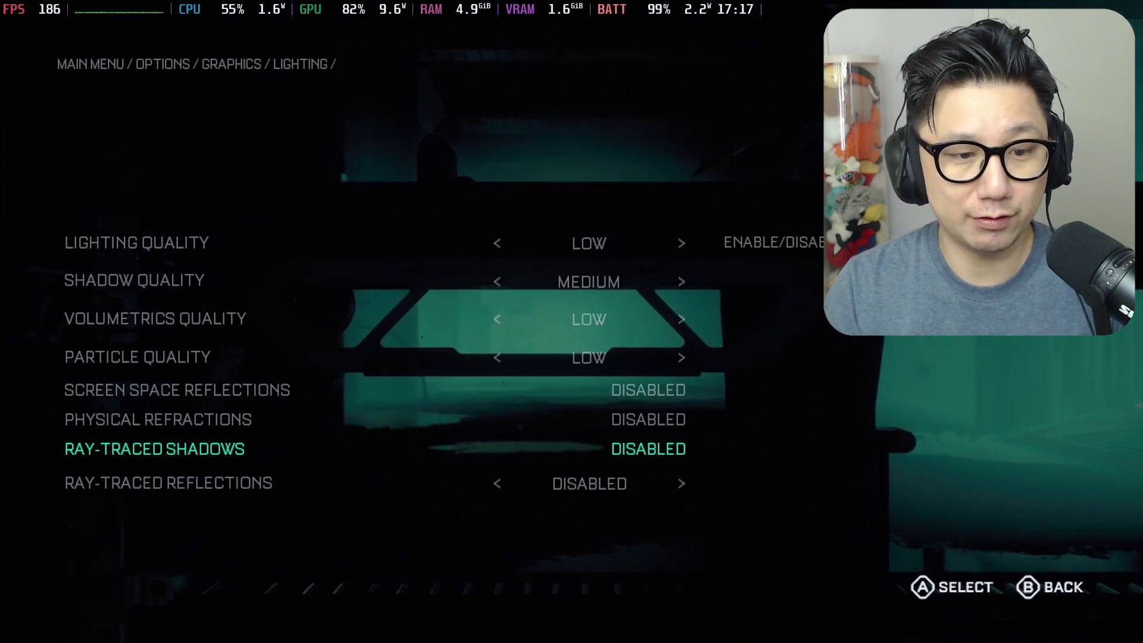
pyautogui.press('Down')
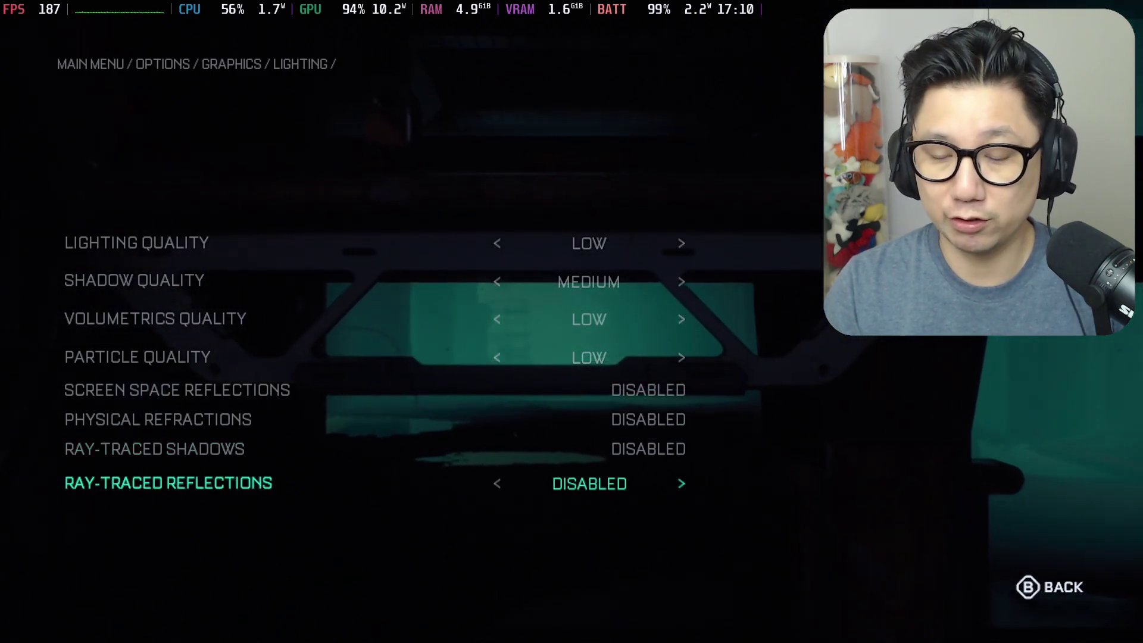
pyautogui.press('Escape')
pyautogui.press('Down')
# - Check the Effects settings, including anti-aliasing and film grain
pyautogui.press('Return')
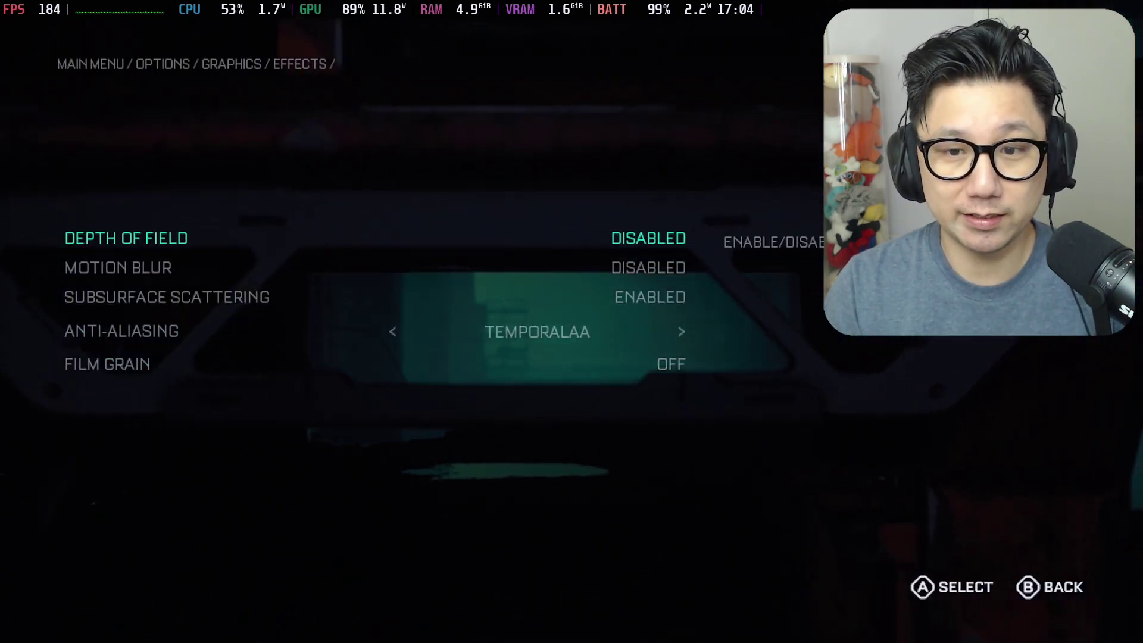
pyautogui.press('Down')
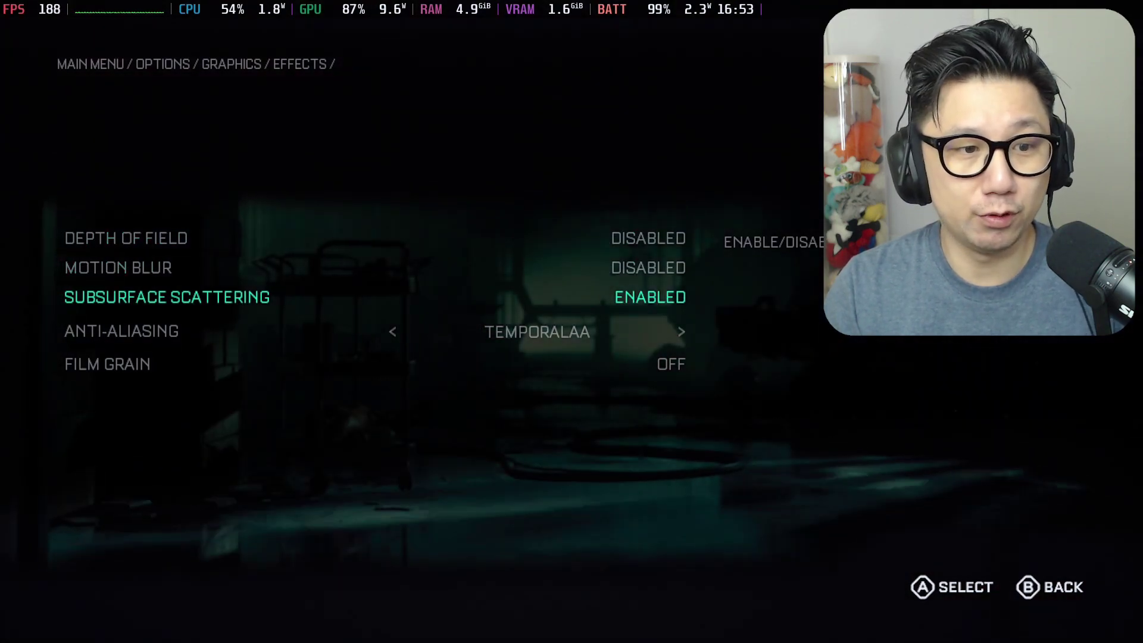
pyautogui.press('Down')
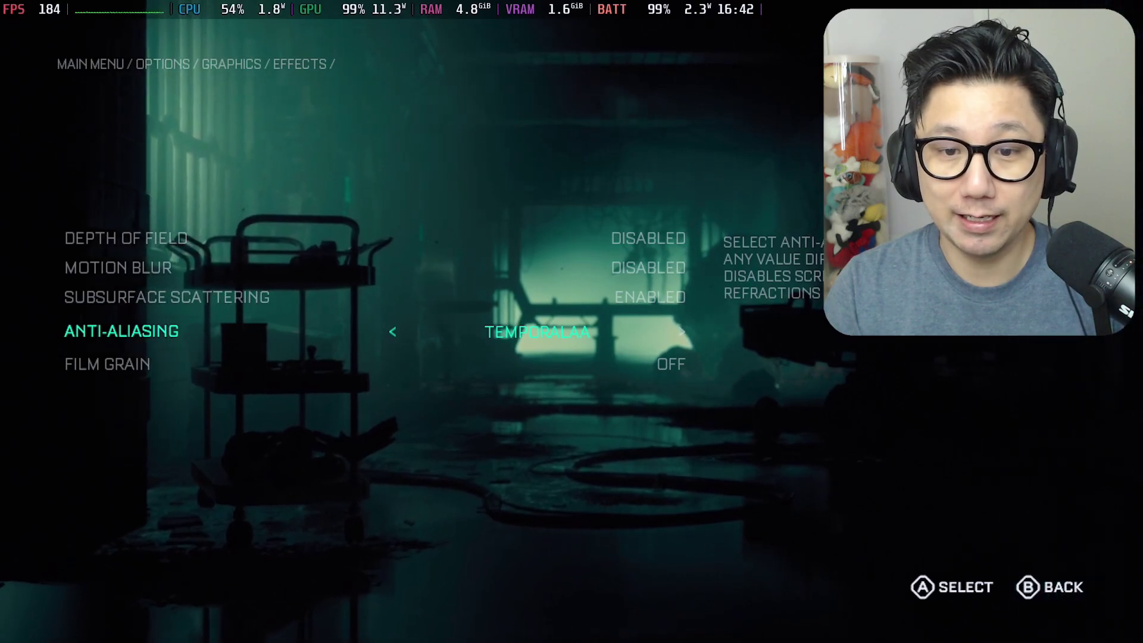
pyautogui.press('Down')
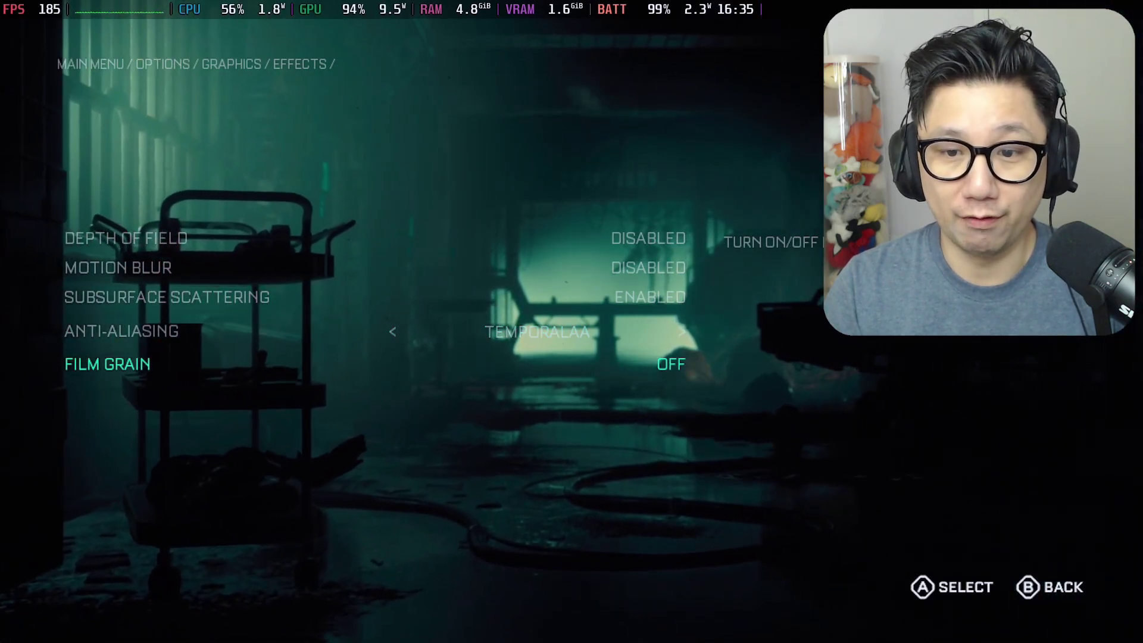
pyautogui.press('Escape')
# - Confirm AMD FSR 2 upscaling in Performance mode under Advanced, then return to the main menu
pyautogui.press('Down')
pyautogui.press('Return')
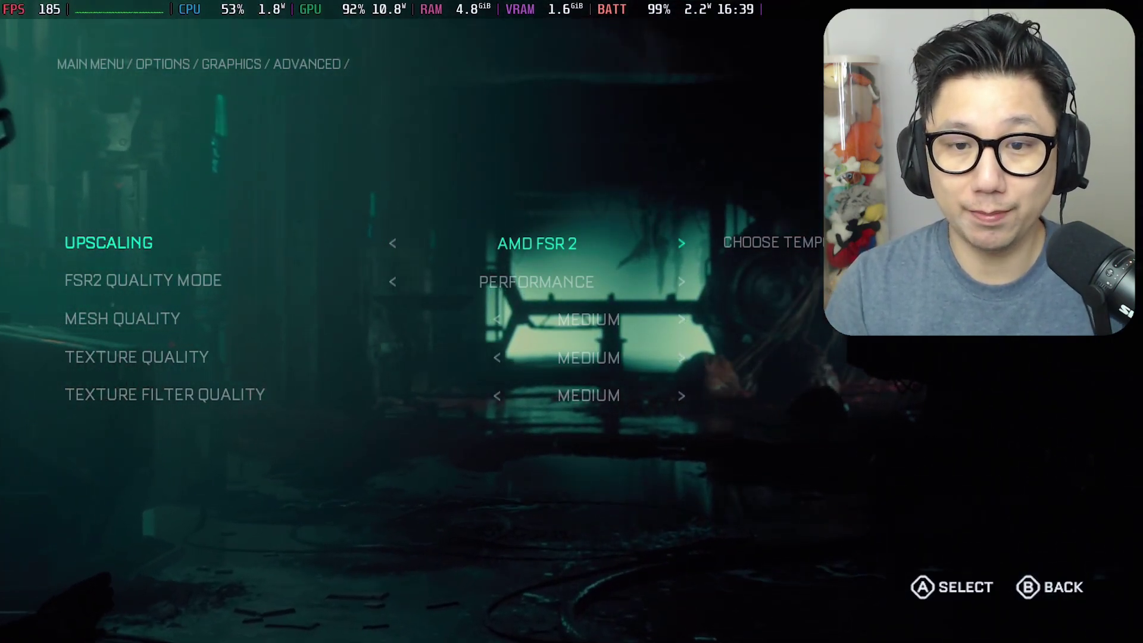
pyautogui.press('Down')
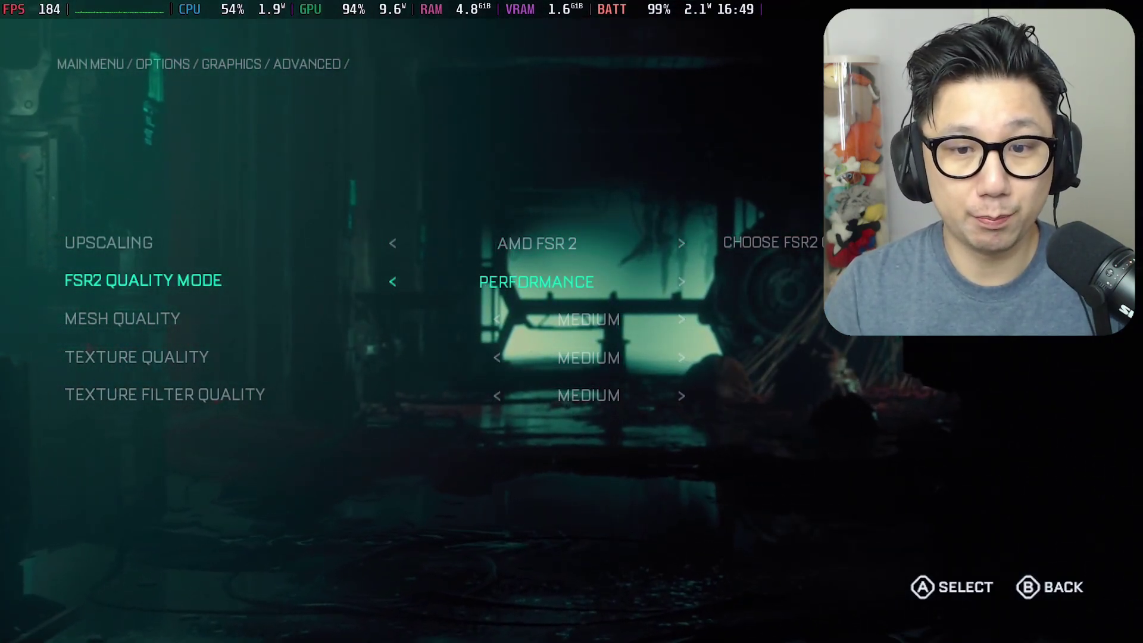
pyautogui.press('Down')
pyautogui.press('Down')
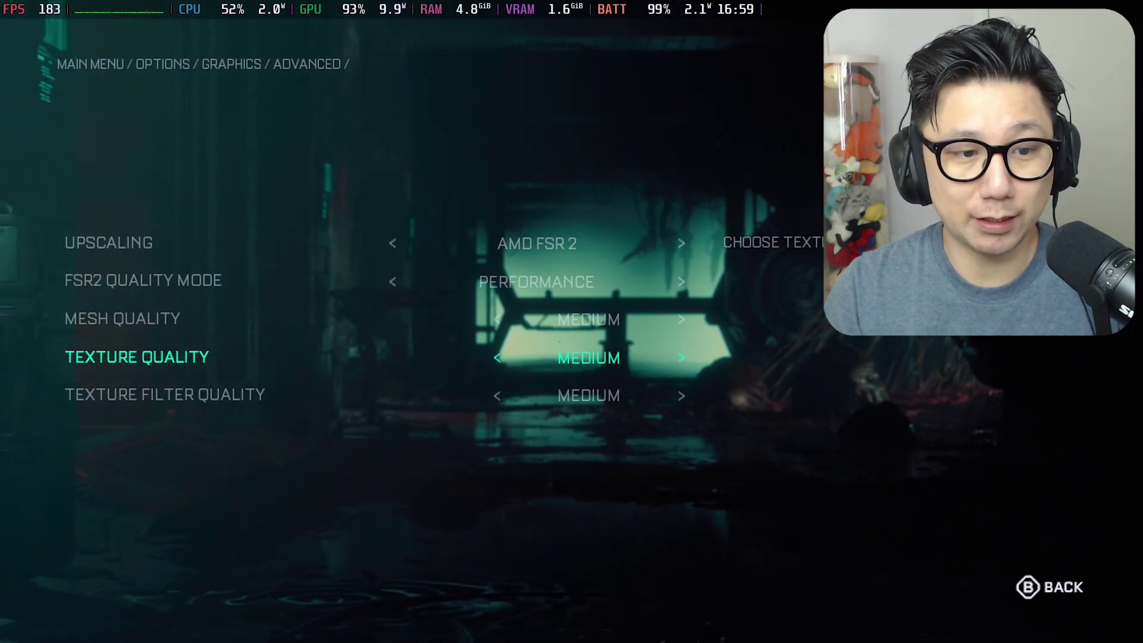
pyautogui.press('Down')
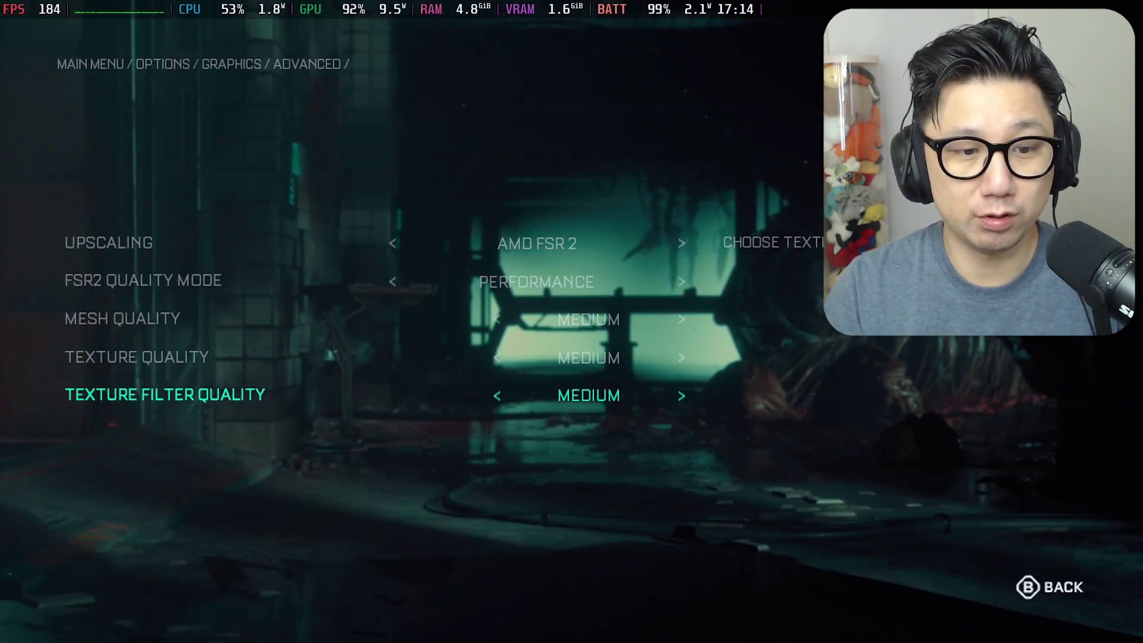
pyautogui.press('Escape')
pyautogui.press('Down')
pyautogui.press('Down')
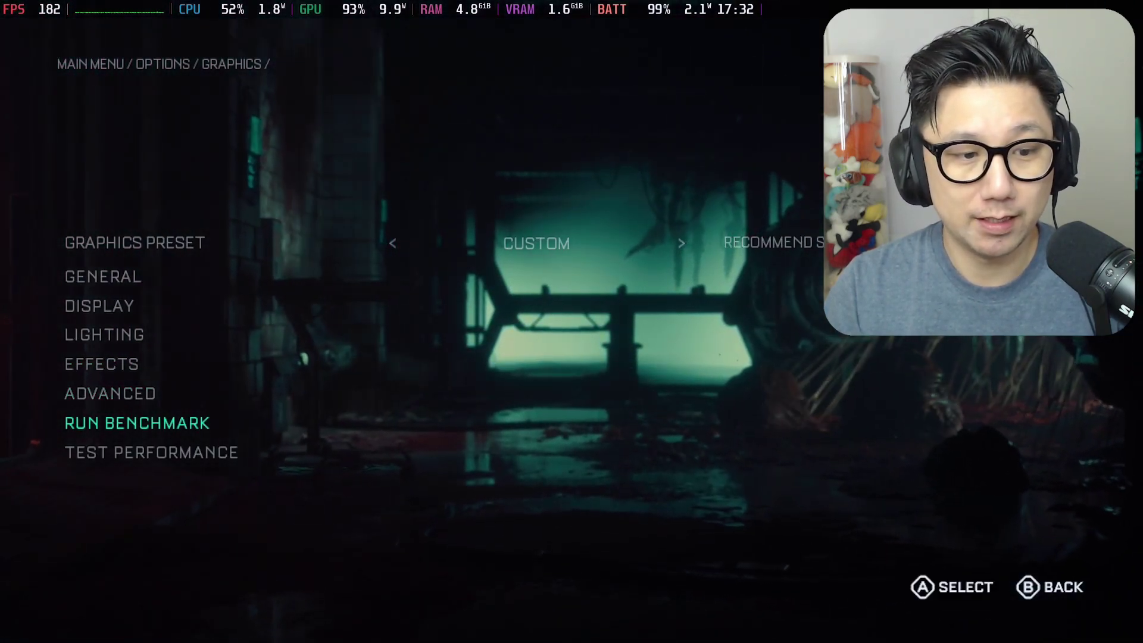
pyautogui.press('Escape')
pyautogui.press('Escape')
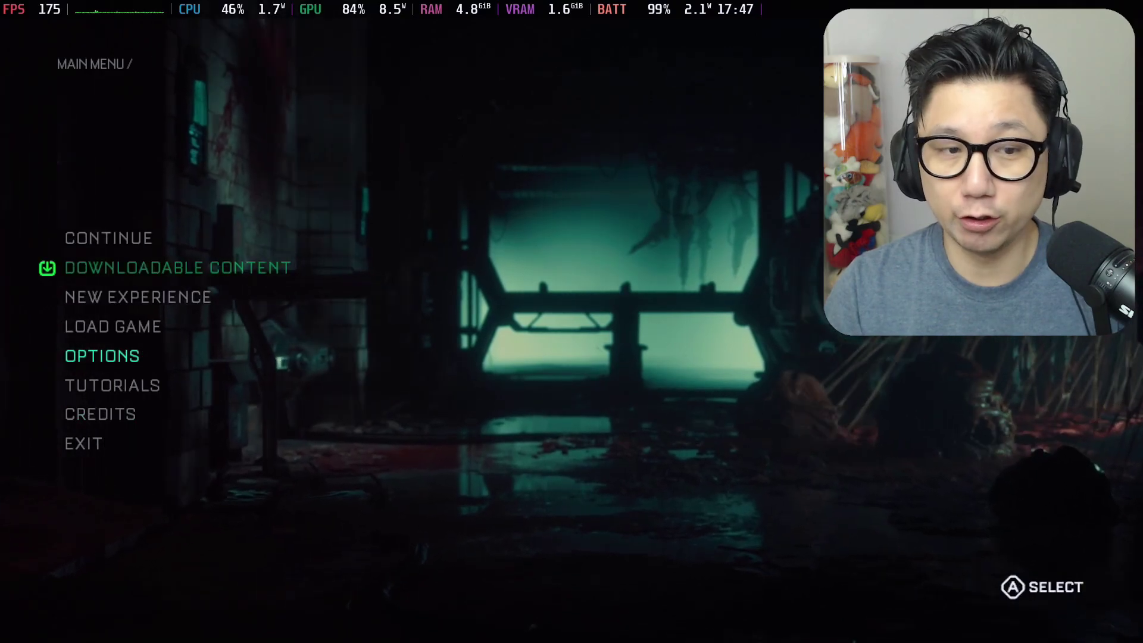
# - Continue the saved game, play through a fight at roughly 32–46 FPS, then pause
pyautogui.press('Up')
pyautogui.press('Up')
pyautogui.press('Up')
pyautogui.press('Up')
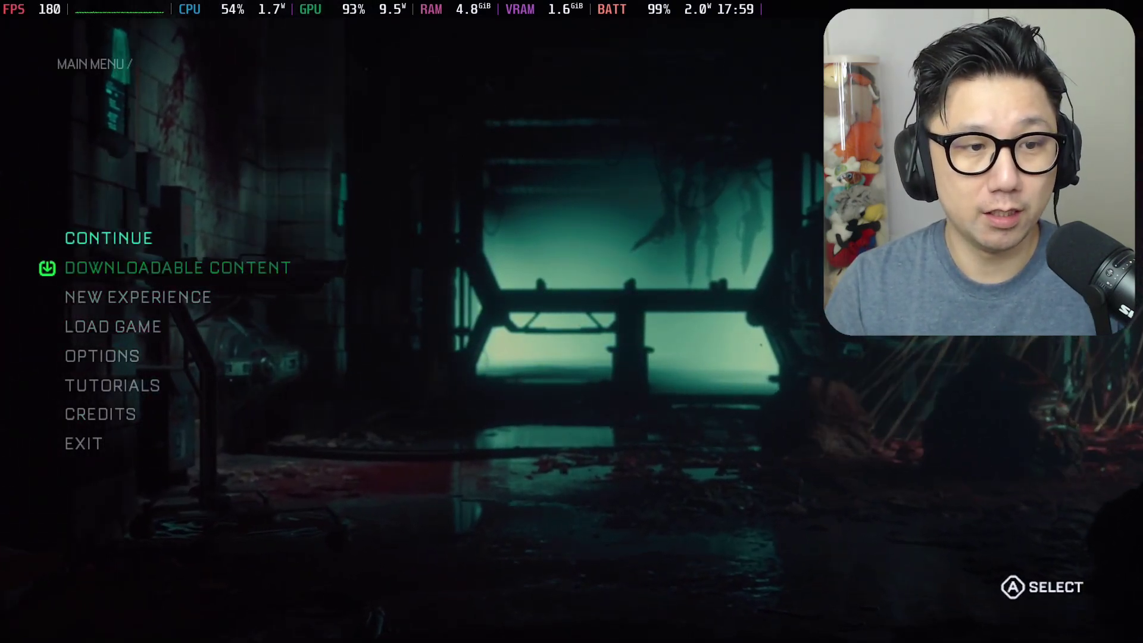
pyautogui.press('Return')
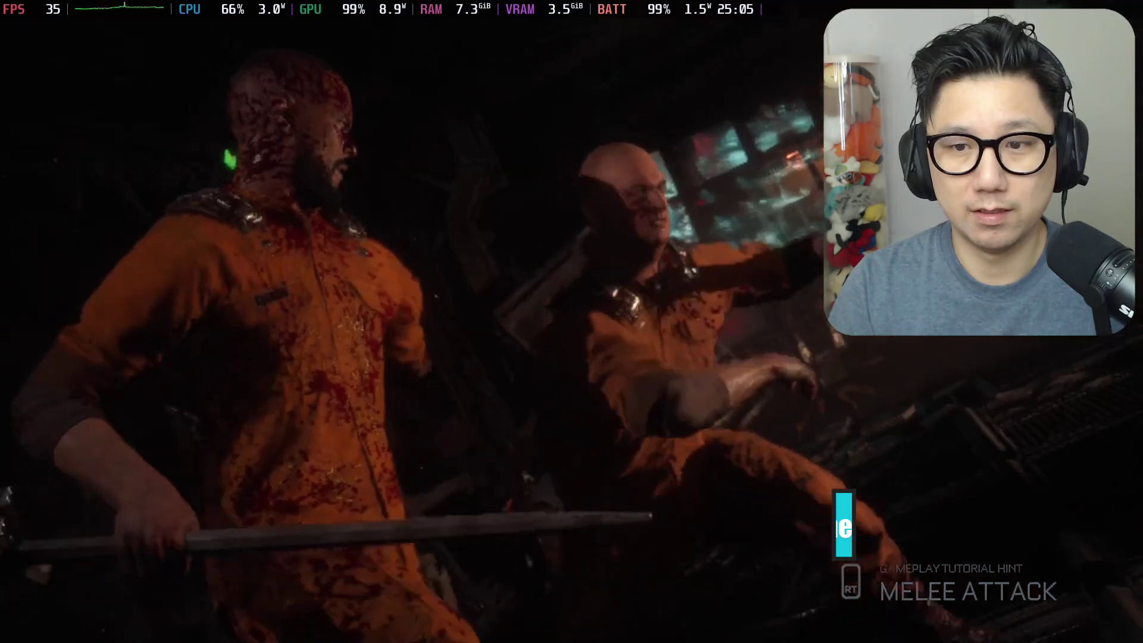
pyautogui.press('Escape')
# - Exit the game to its main menu and switch the Steam Deck to Desktop Mode
pyautogui.press('Up')
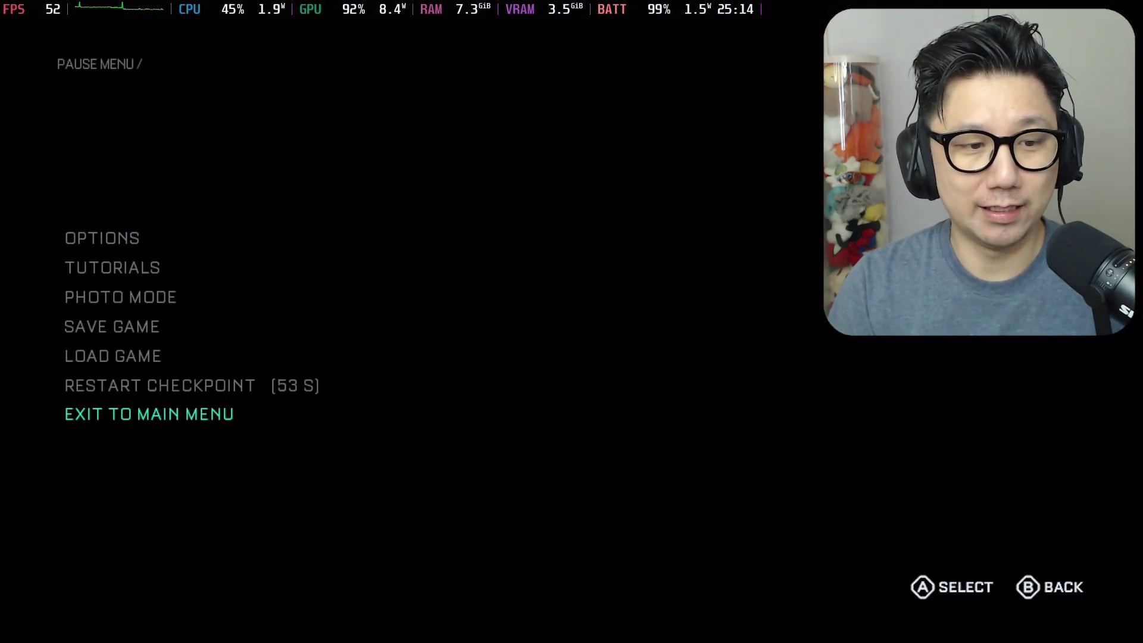
pyautogui.press('Return')
pyautogui.press('Return')
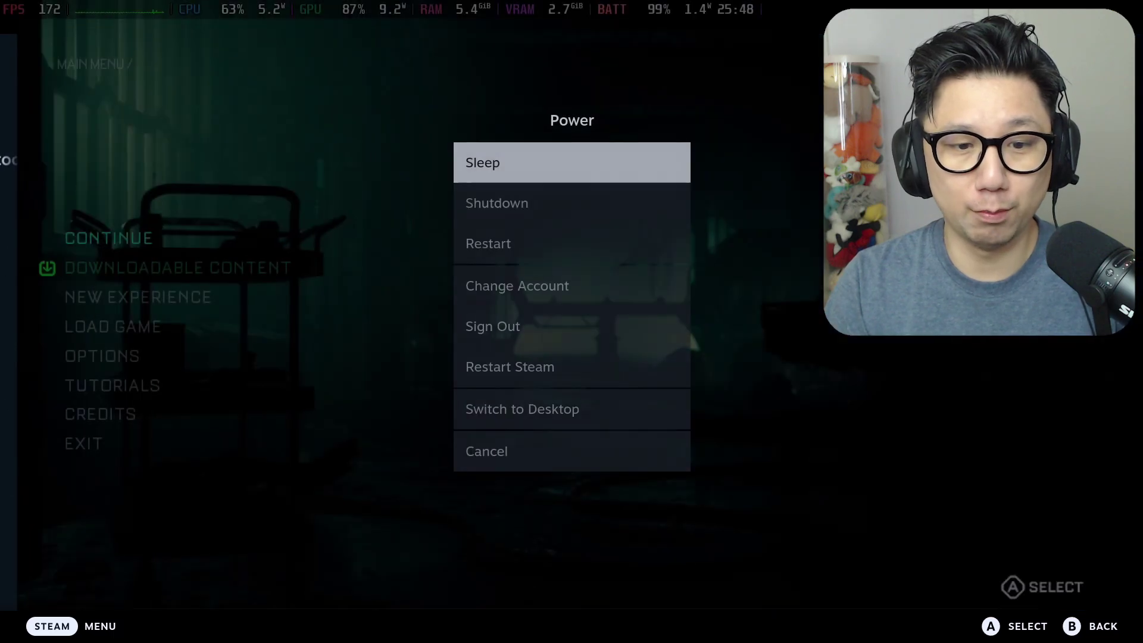
pyautogui.press('Up')
pyautogui.press('Up')
pyautogui.press('Return')
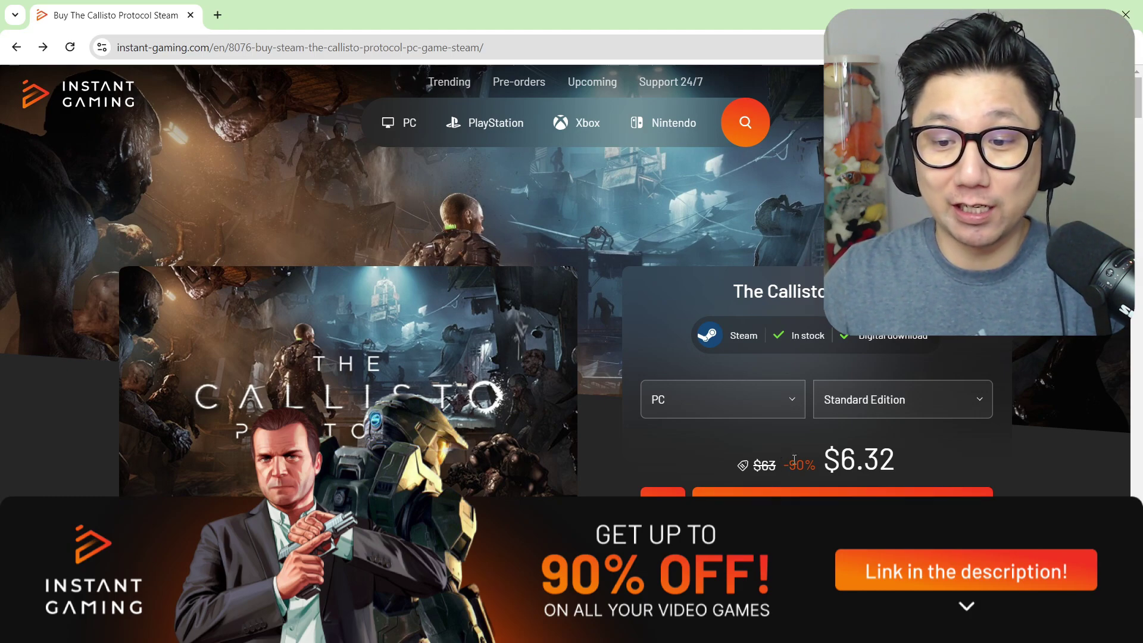
# - Highlight the 90% discount and $6.32 price, then go to your user profile page
pyautogui.moveTo(794, 460); pyautogui.dragTo(882, 463)
pyautogui.click(899, 460)
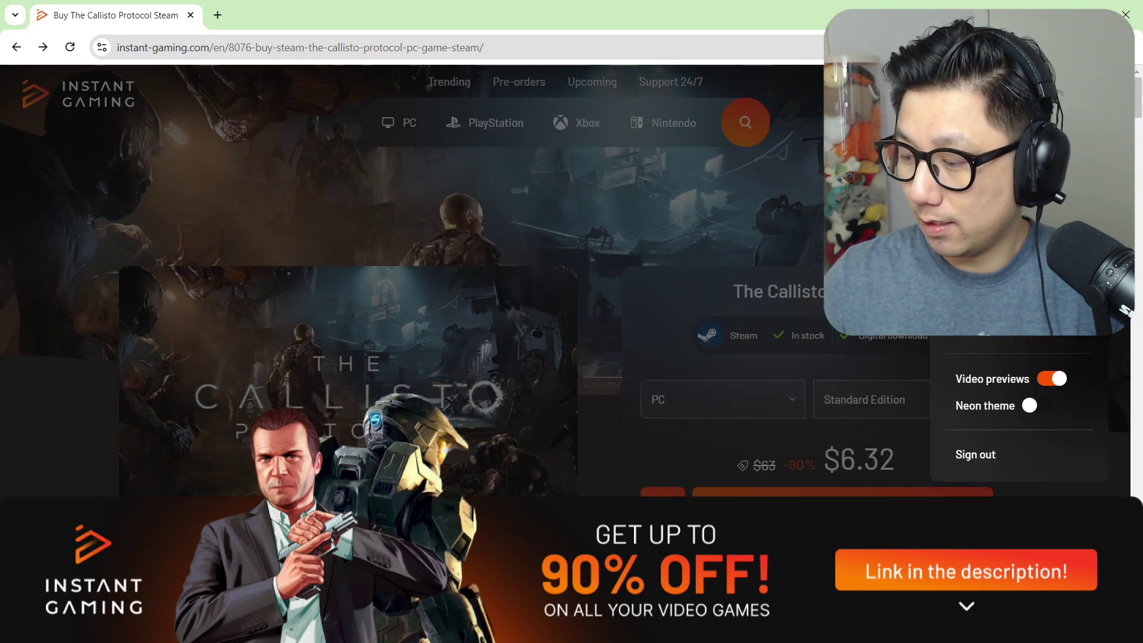
pyautogui.click(981, 316)
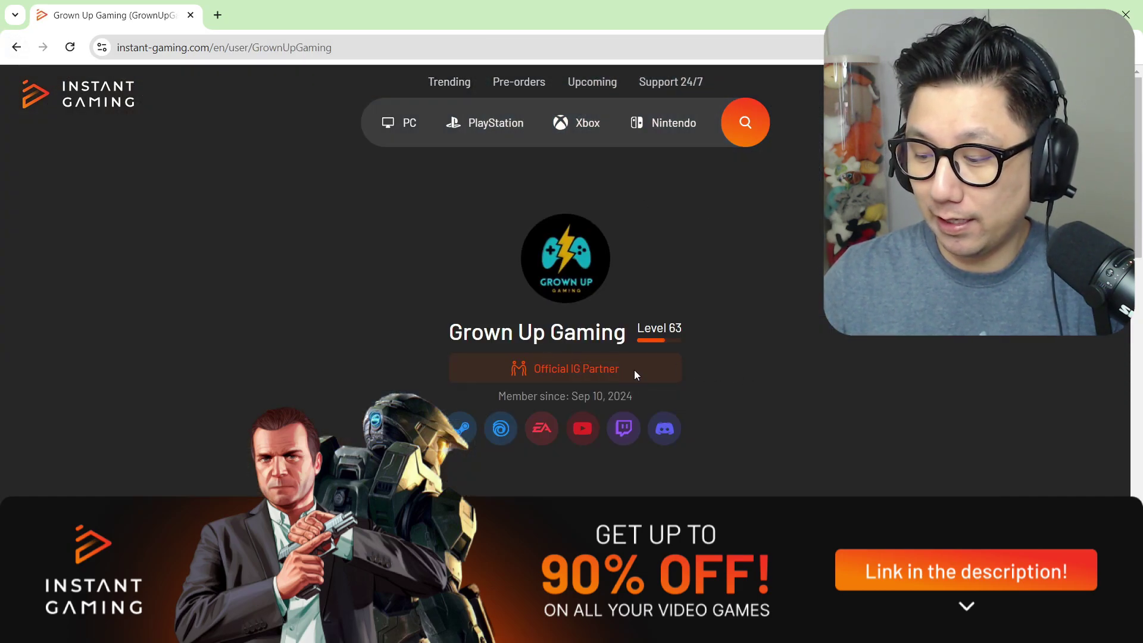
# - Open the Partnership page from the profile and load more referred-purchase rows
pyautogui.moveTo(634, 370); pyautogui.dragTo(496, 374)
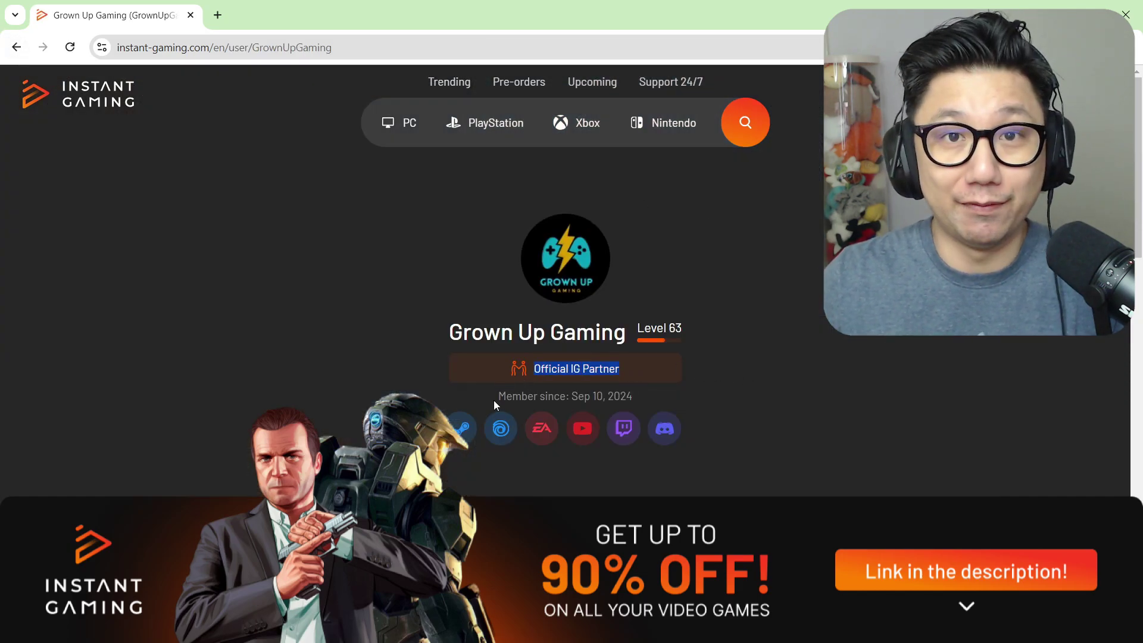
pyautogui.scroll(-3, 494, 400)
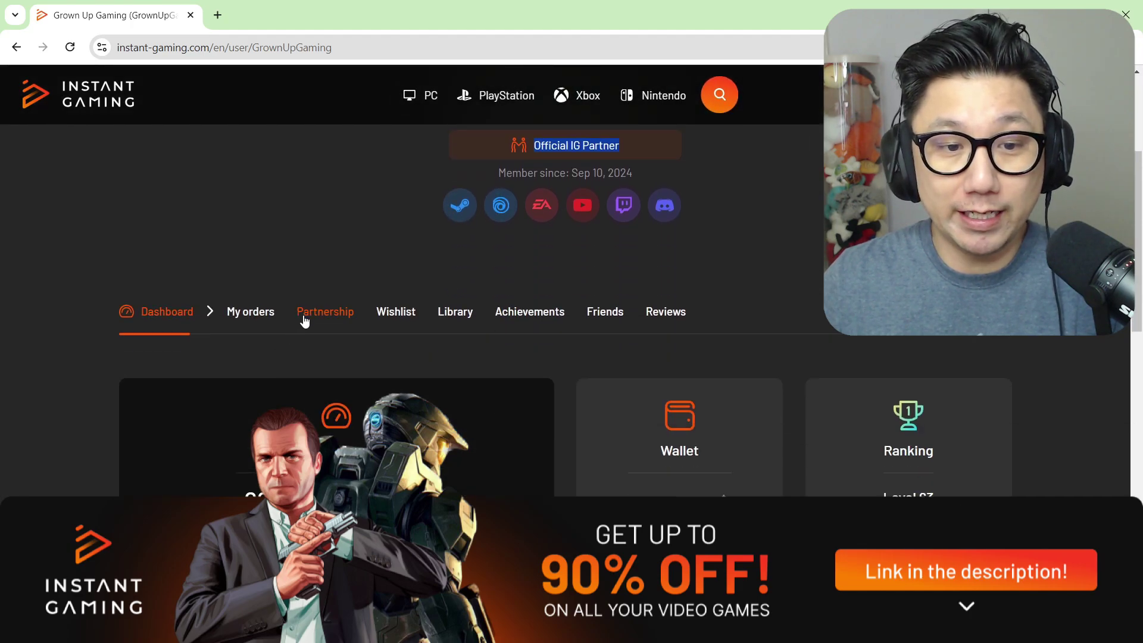
pyautogui.click(335, 333)
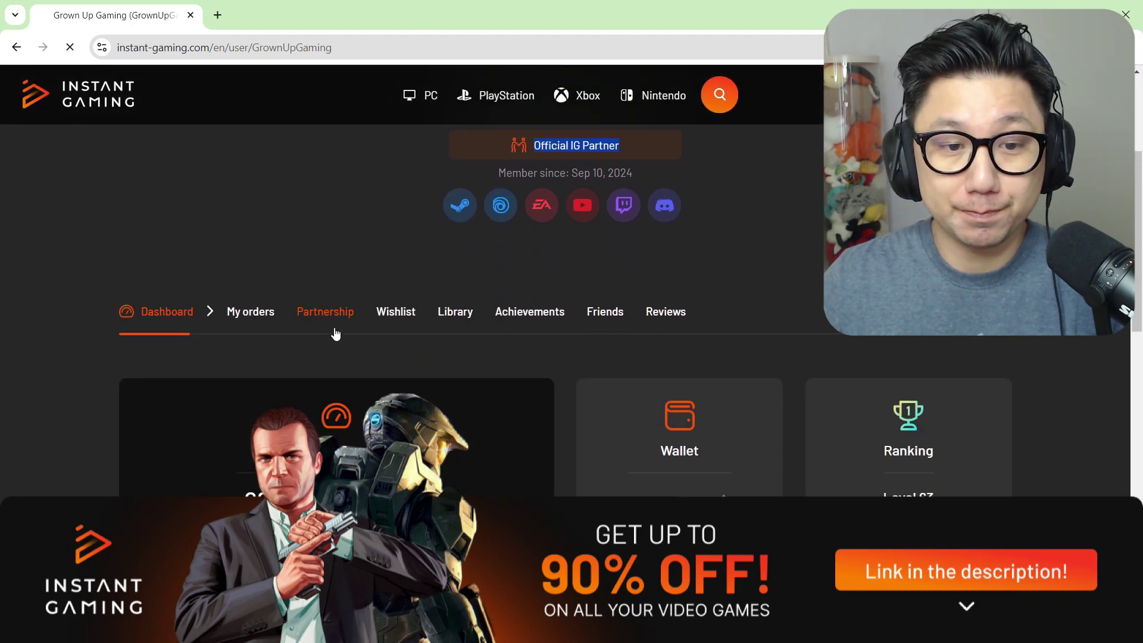
pyautogui.scroll(-9, 612, 358)
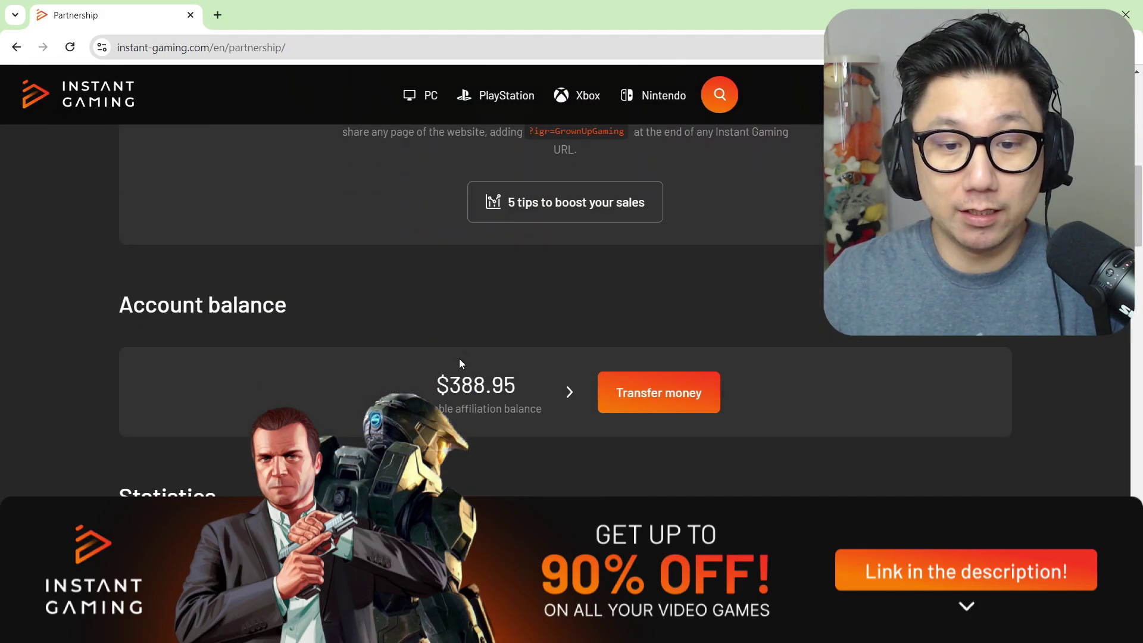
pyautogui.scroll(-14, 459, 362)
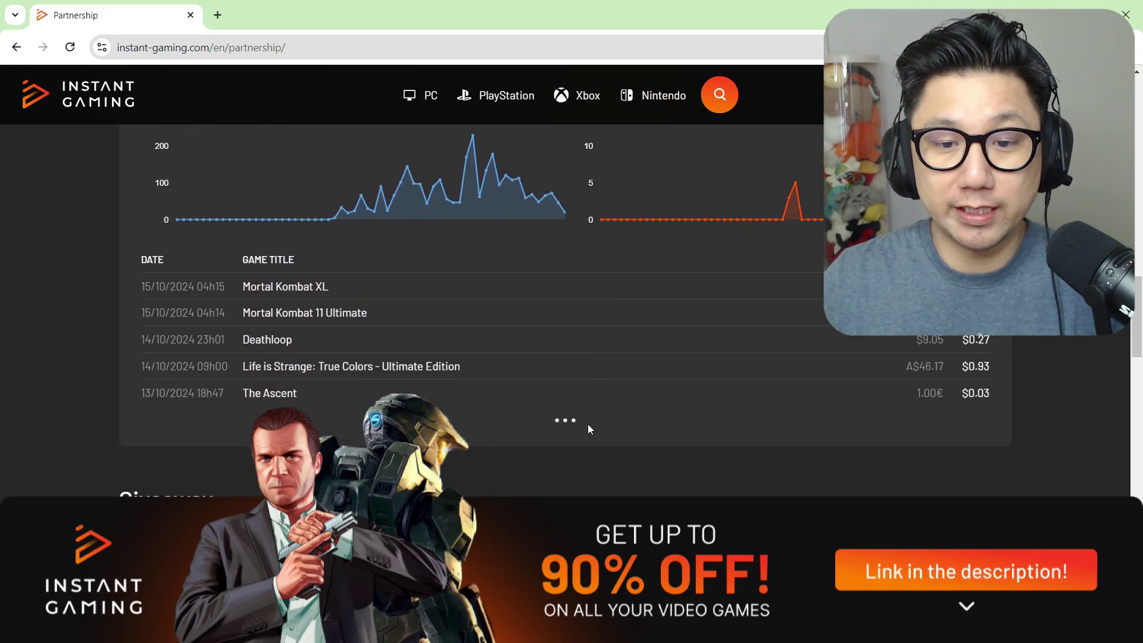
pyautogui.click(567, 421)
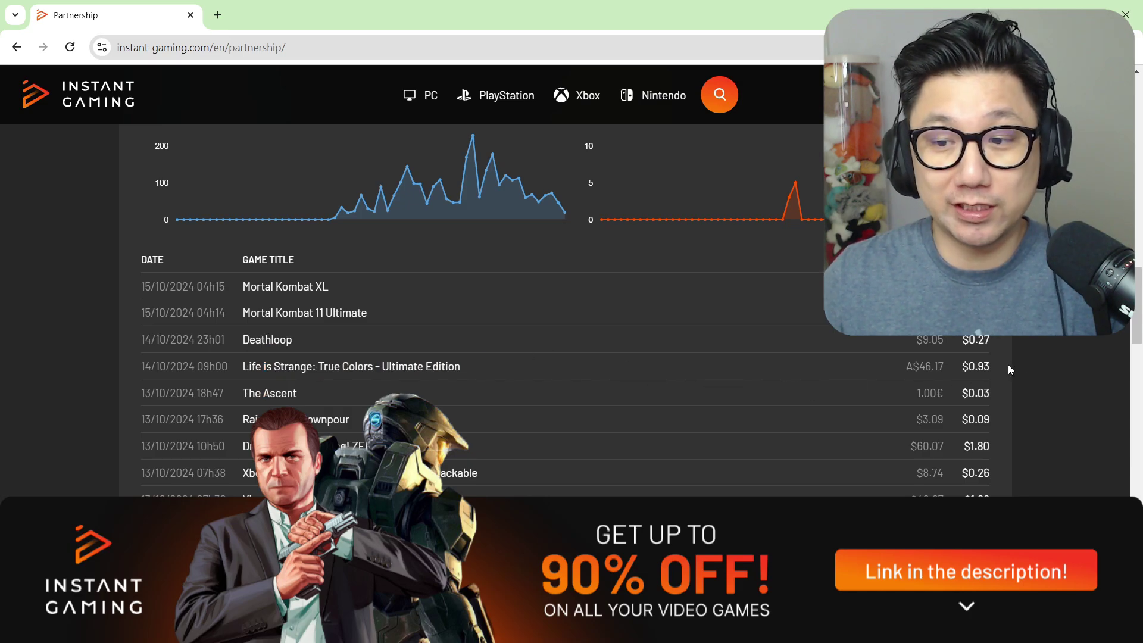
# - Scroll down to the Giveaway table and select the current giveaway
pyautogui.moveTo(980, 369)
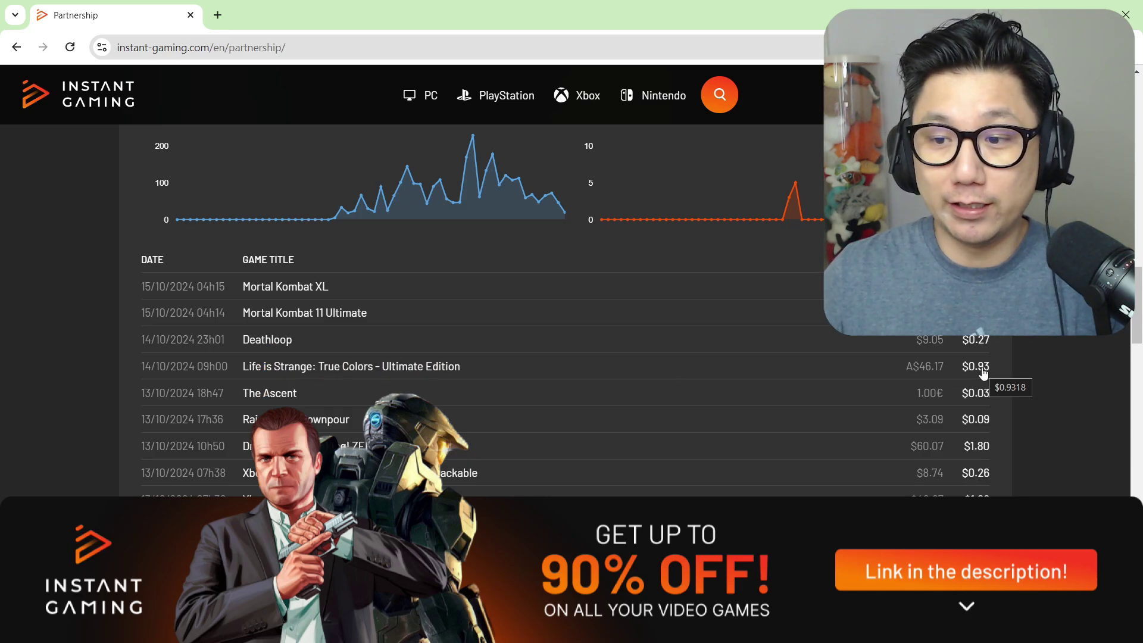
pyautogui.scroll(-1, 981, 372)
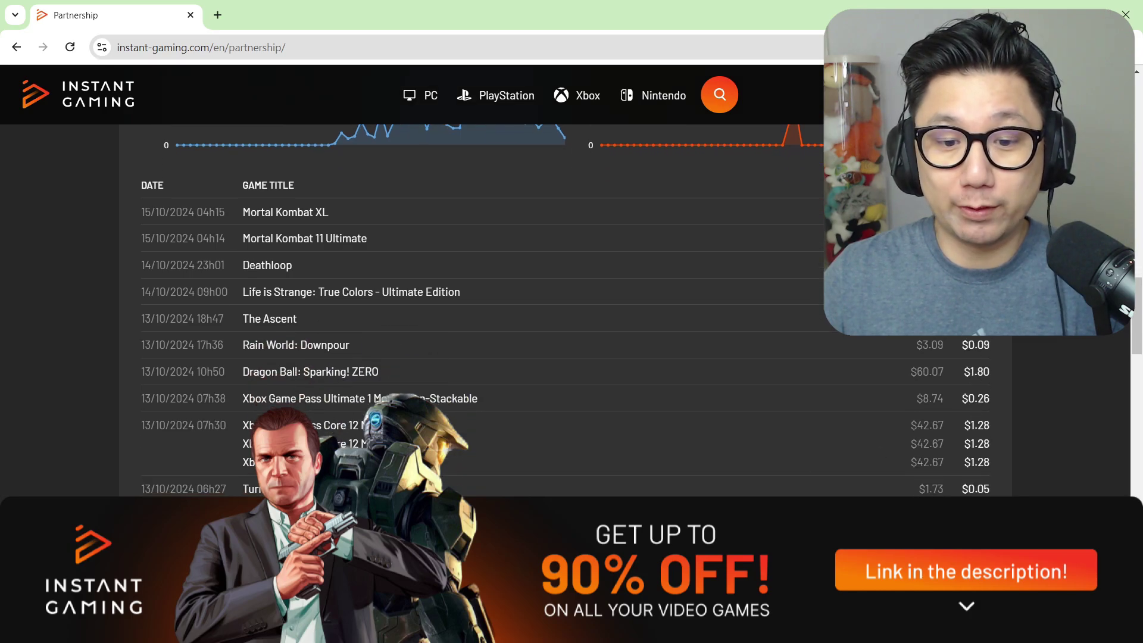
pyautogui.scroll(-1, 981, 372)
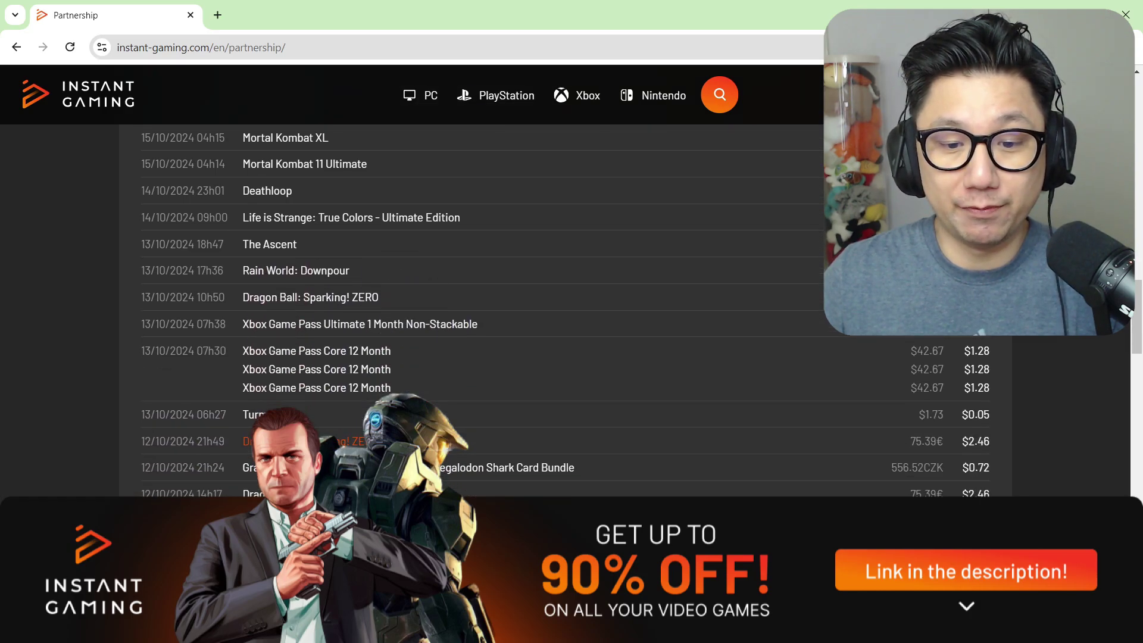
pyautogui.scroll(-2, 582, 446)
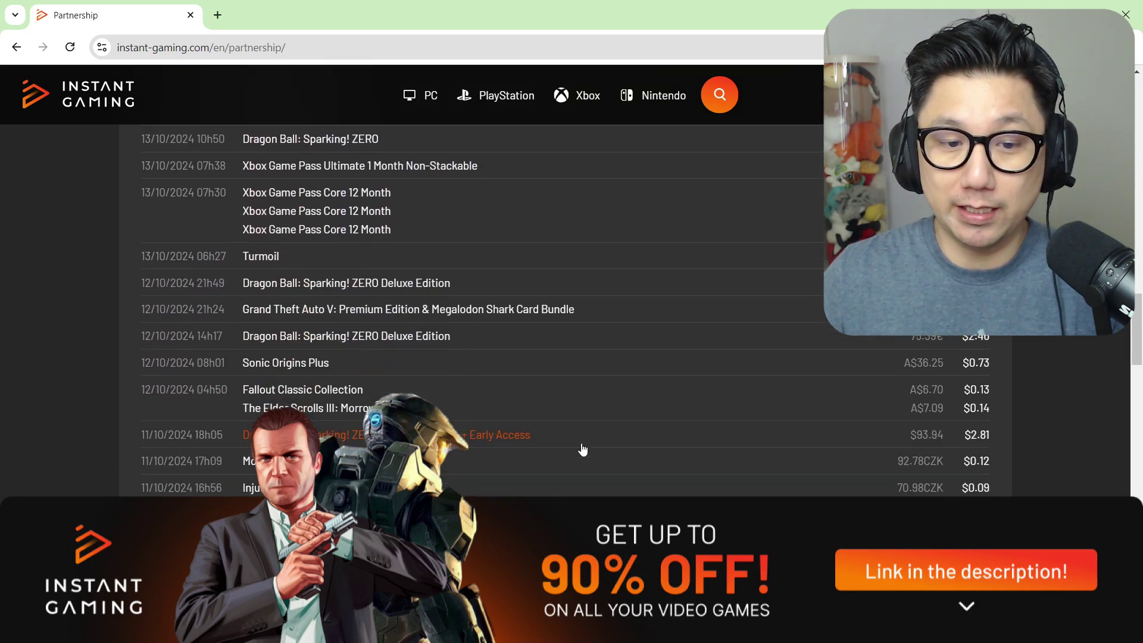
pyautogui.scroll(-1, 581, 446)
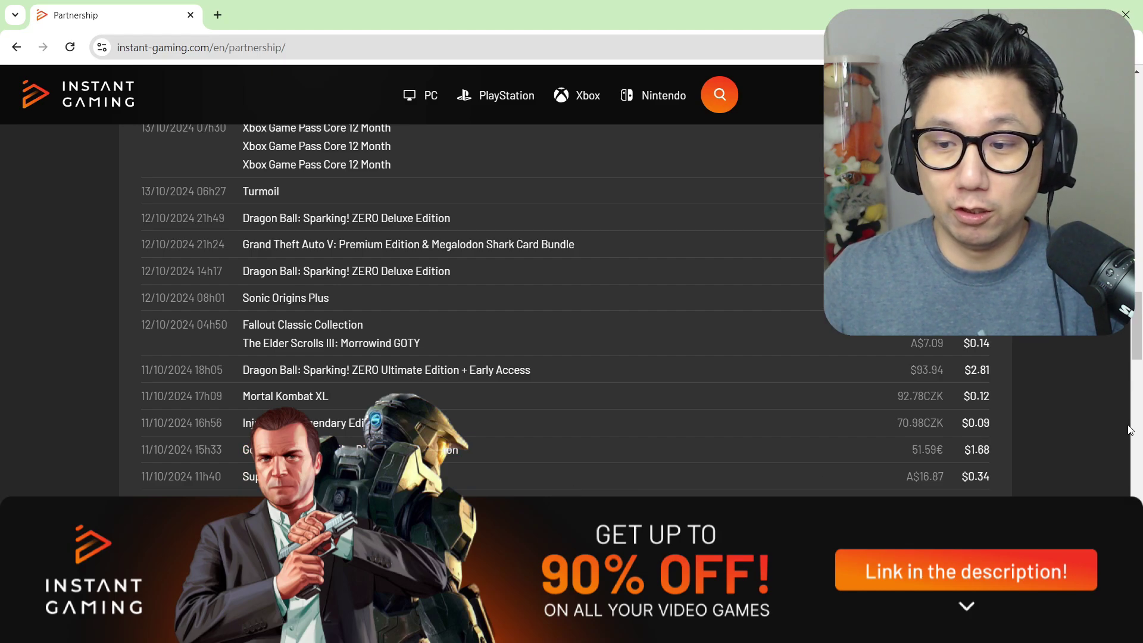
pyautogui.scroll(-12, 665, 470)
pyautogui.scroll(2, 666, 470)
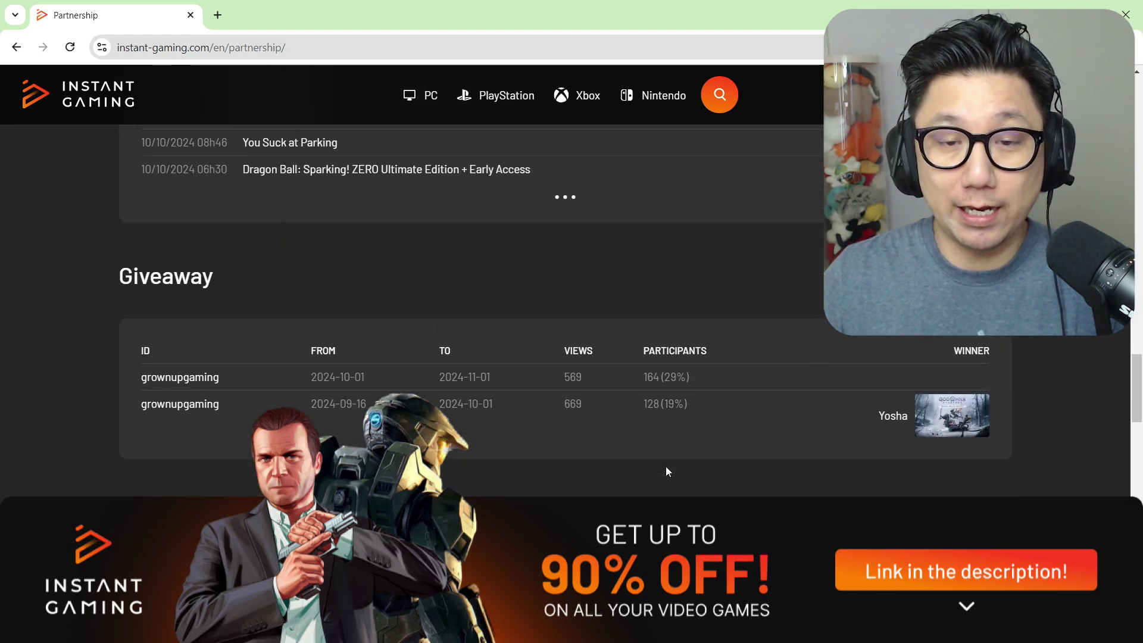
pyautogui.scroll(1, 666, 468)
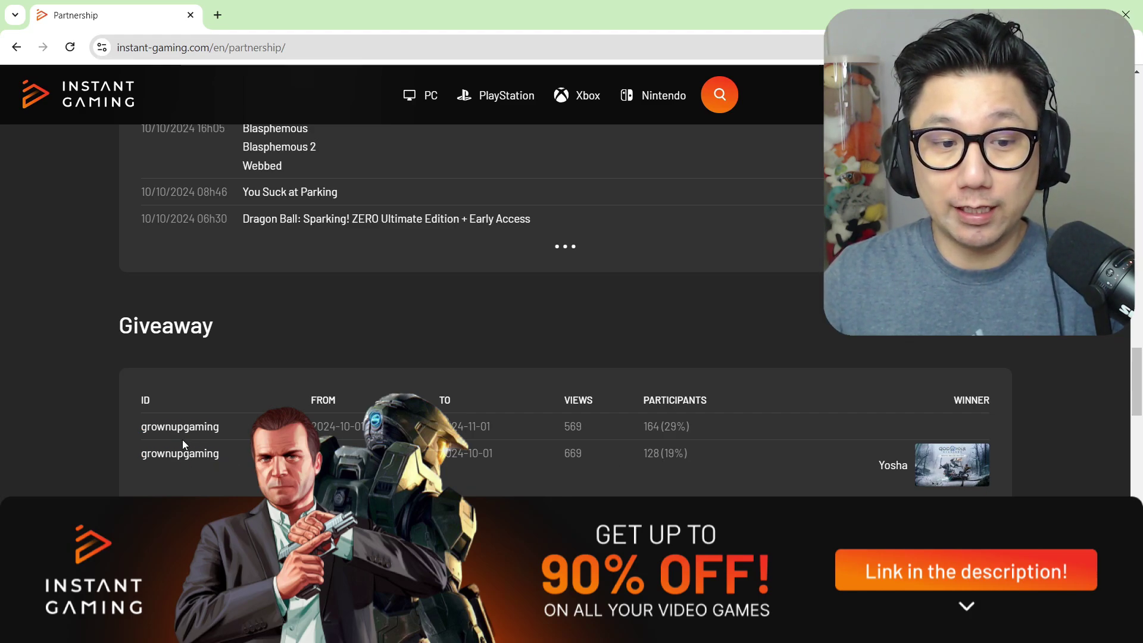
pyautogui.click(166, 434)
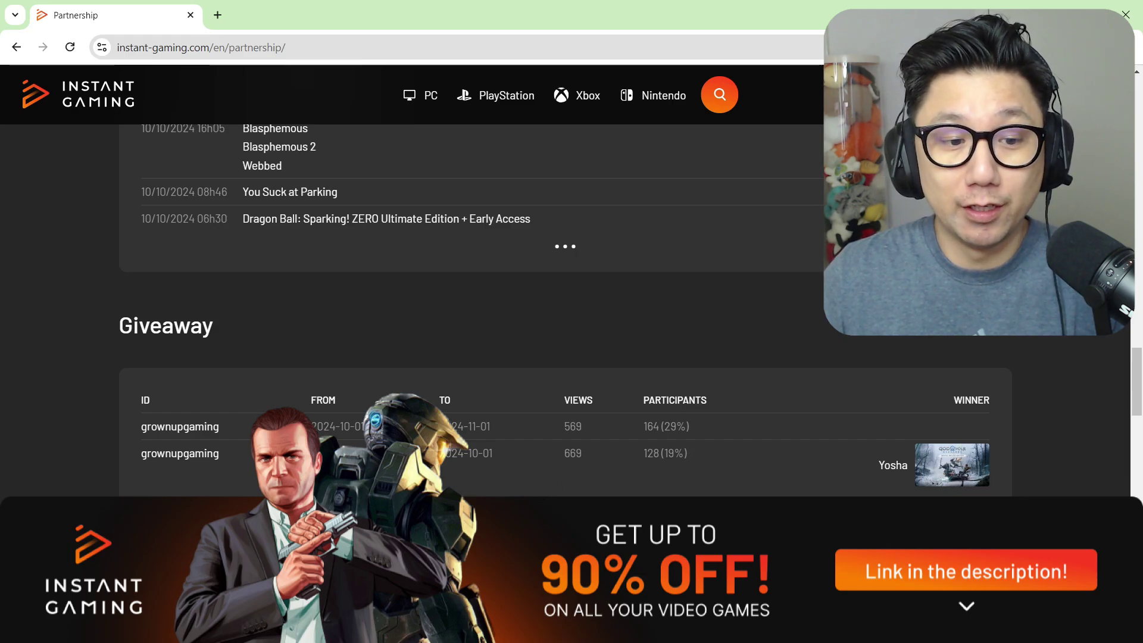
# - Open the current giveaway in a new tab and browse its countdown and entry tasks
pyautogui.click(204, 430)
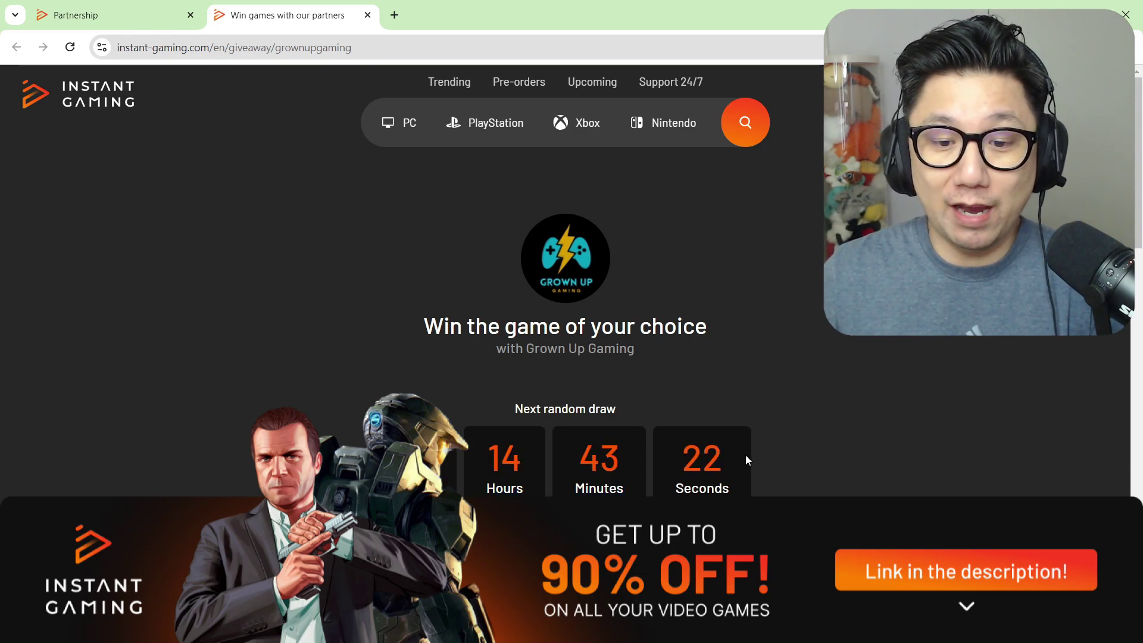
pyautogui.scroll(-3, 748, 459)
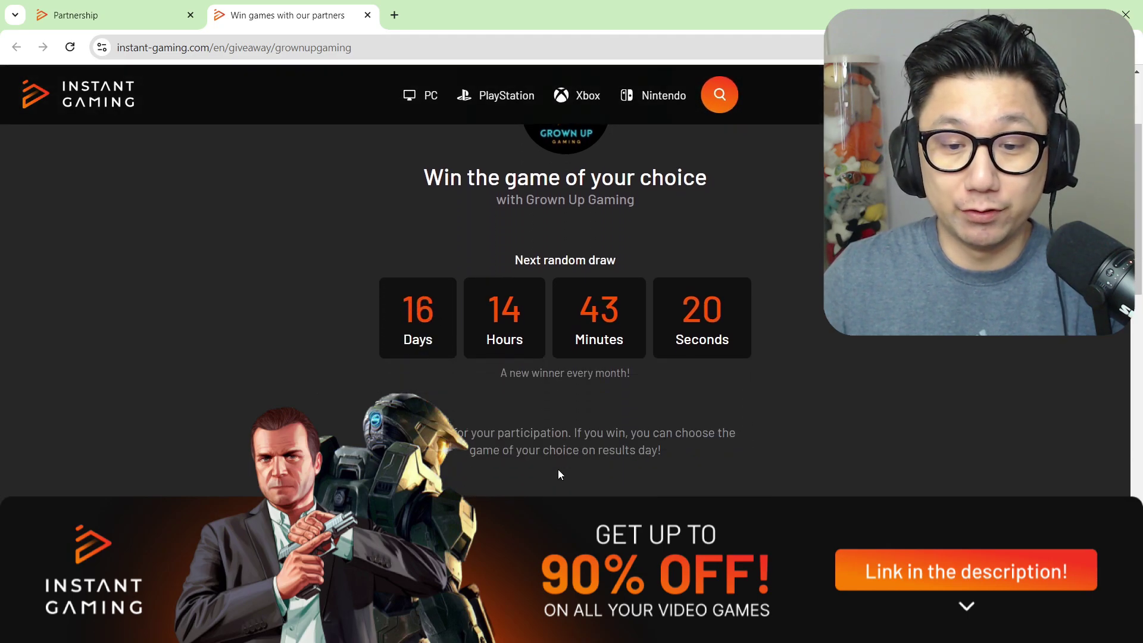
pyautogui.scroll(1, 558, 473)
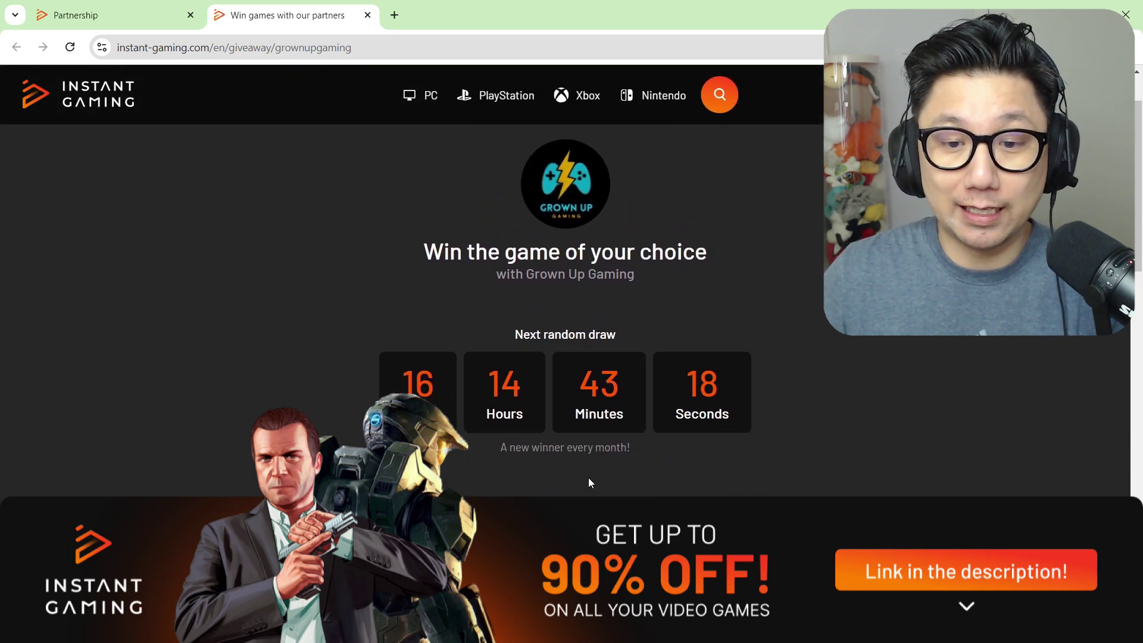
pyautogui.scroll(-6, 588, 478)
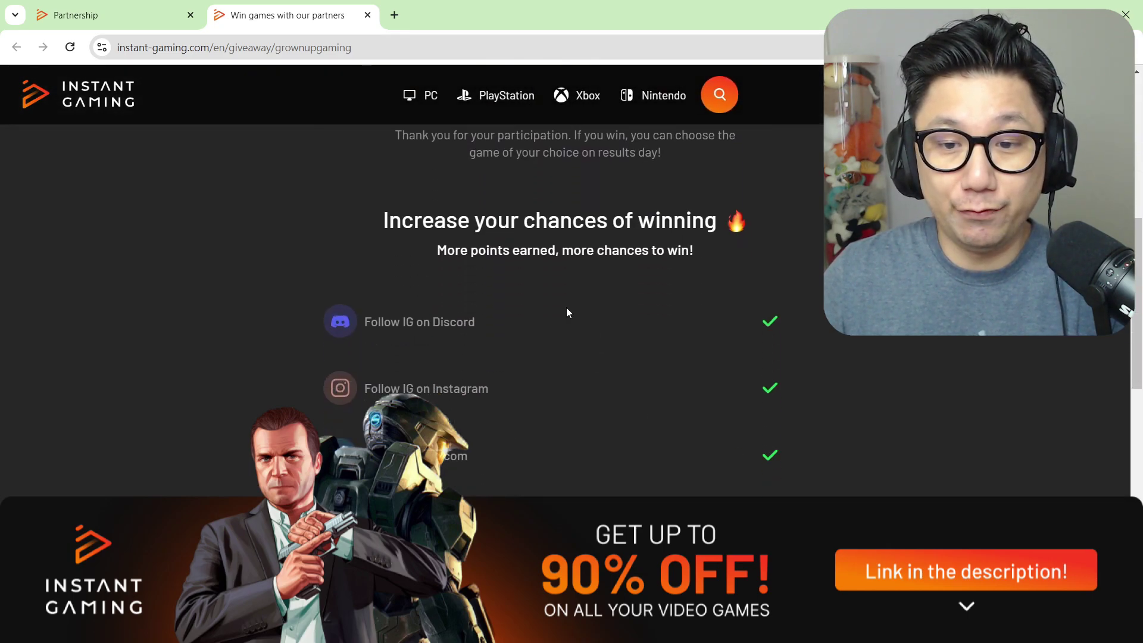
pyautogui.scroll(-3, 417, 369)
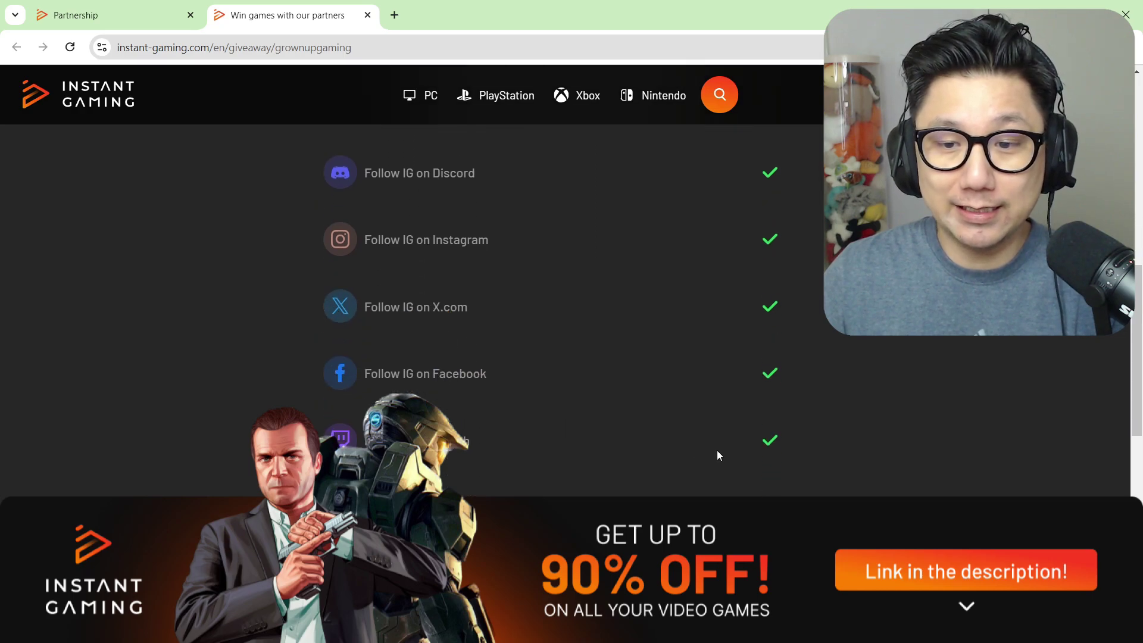
pyautogui.scroll(1, 720, 456)
pyautogui.scroll(1, 724, 457)
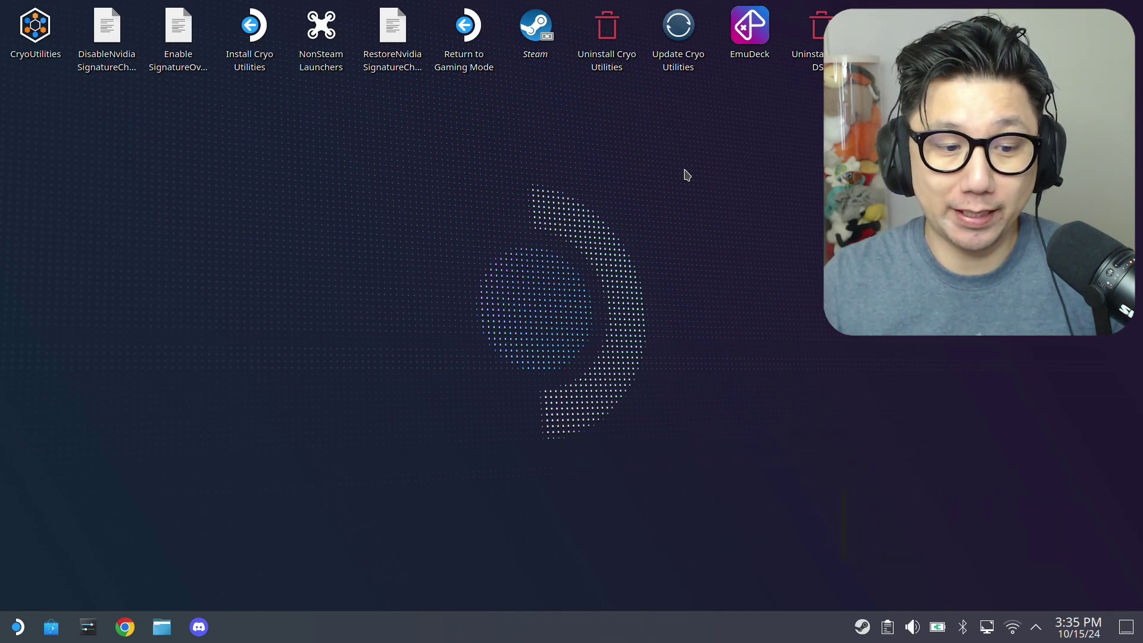
# - Launch Heroic, open The Callisto Protocol and view its Games/Heroic install folder without changing it
pyautogui.click(16, 626)
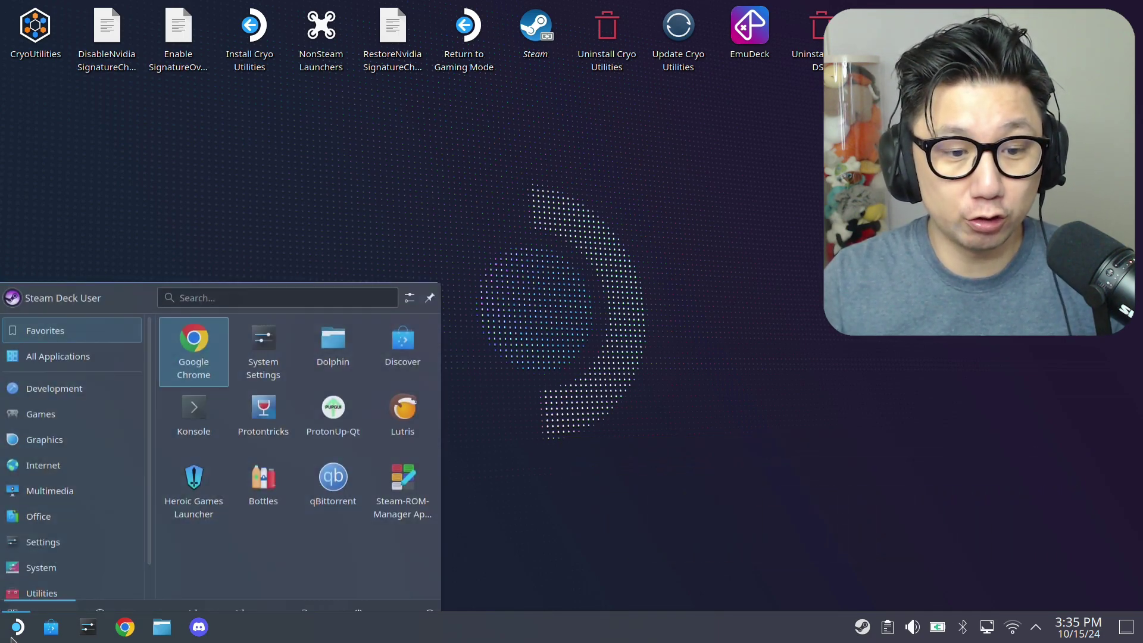
pyautogui.click(210, 477)
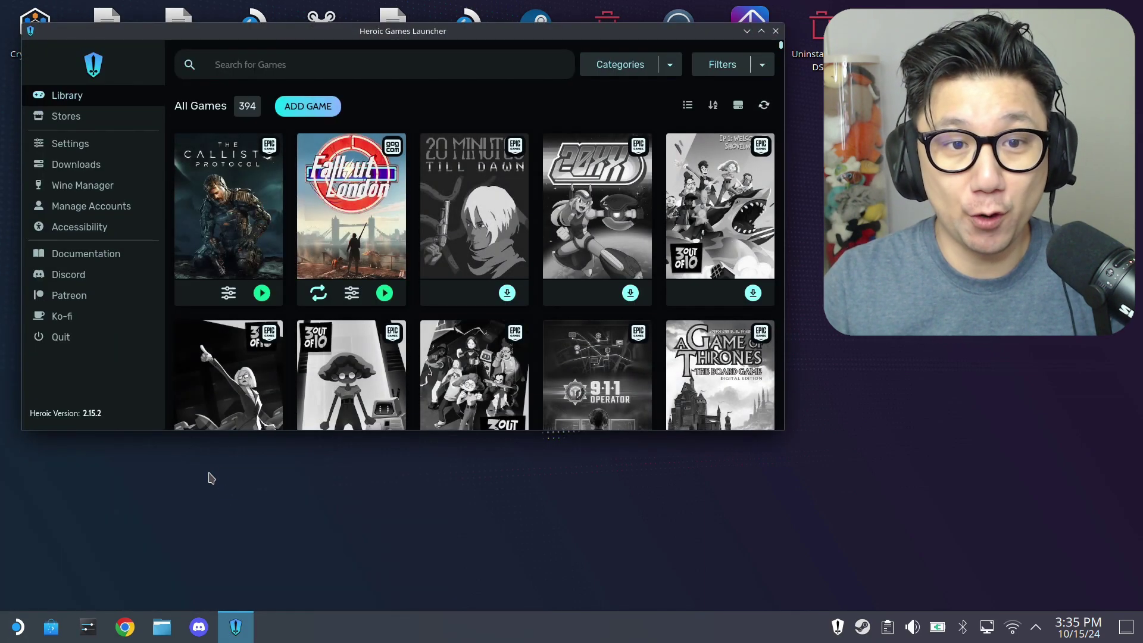
pyautogui.click(229, 227)
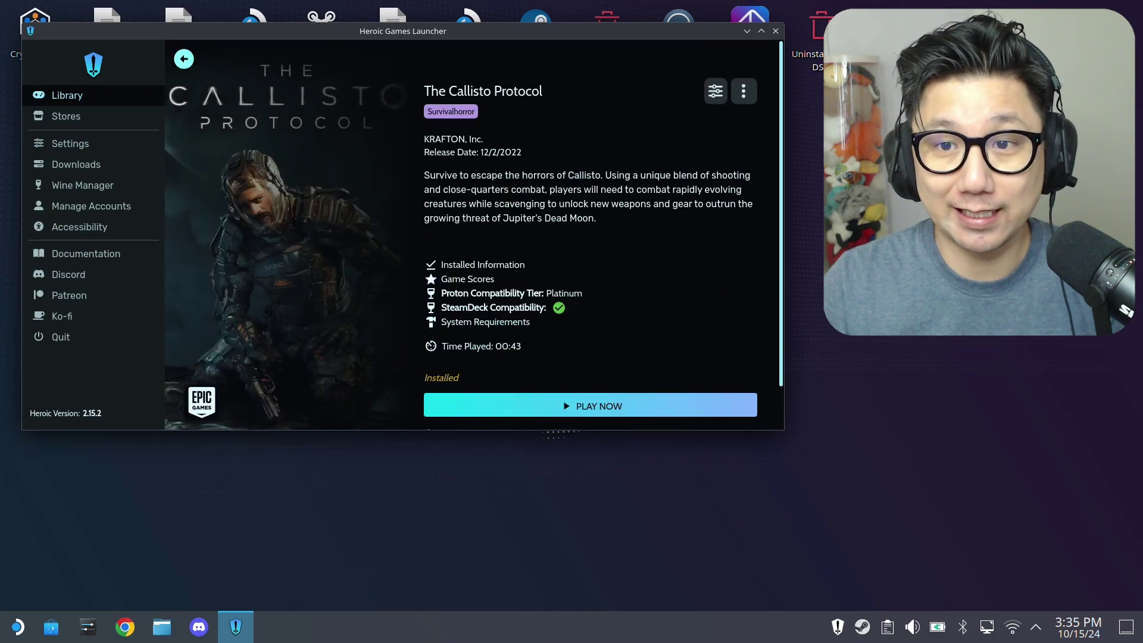
pyautogui.click(746, 91)
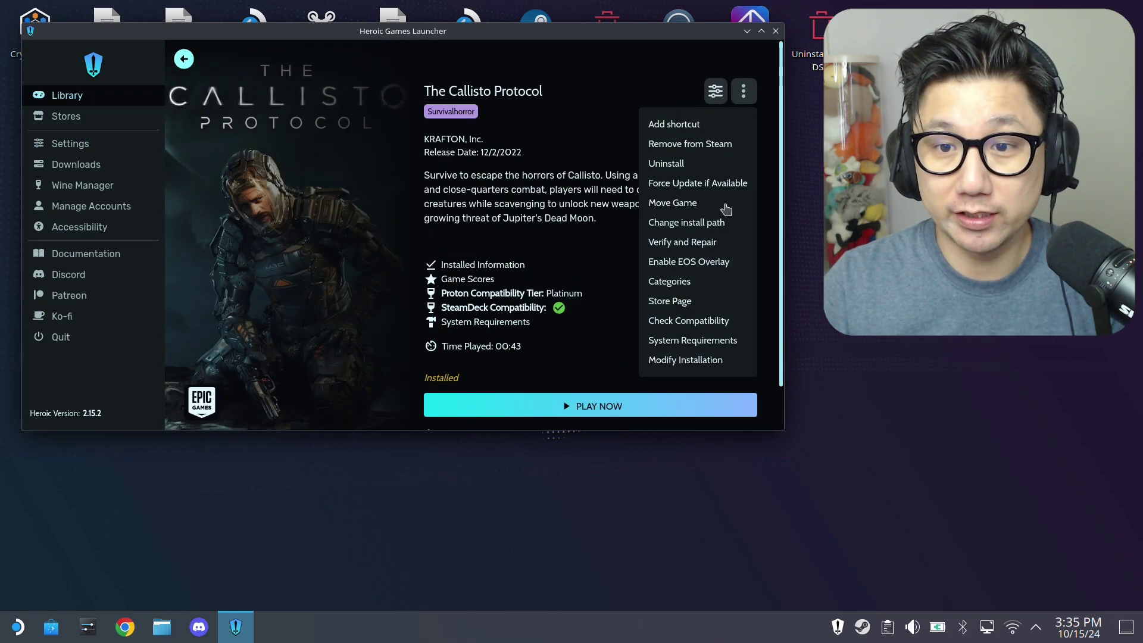
pyautogui.click(714, 226)
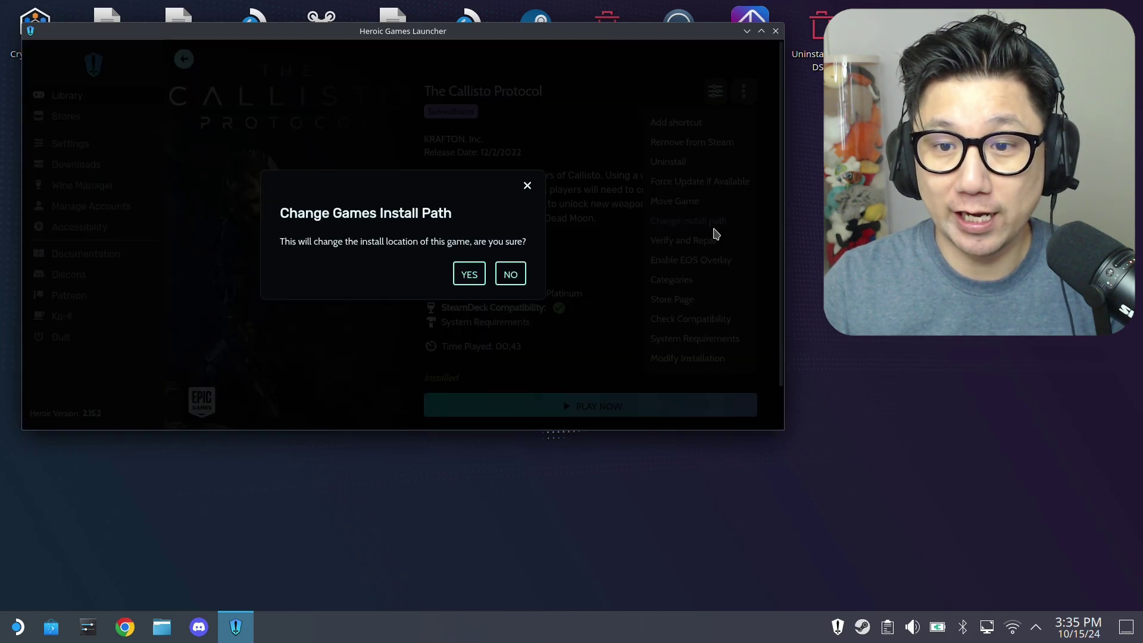
pyautogui.click(470, 273)
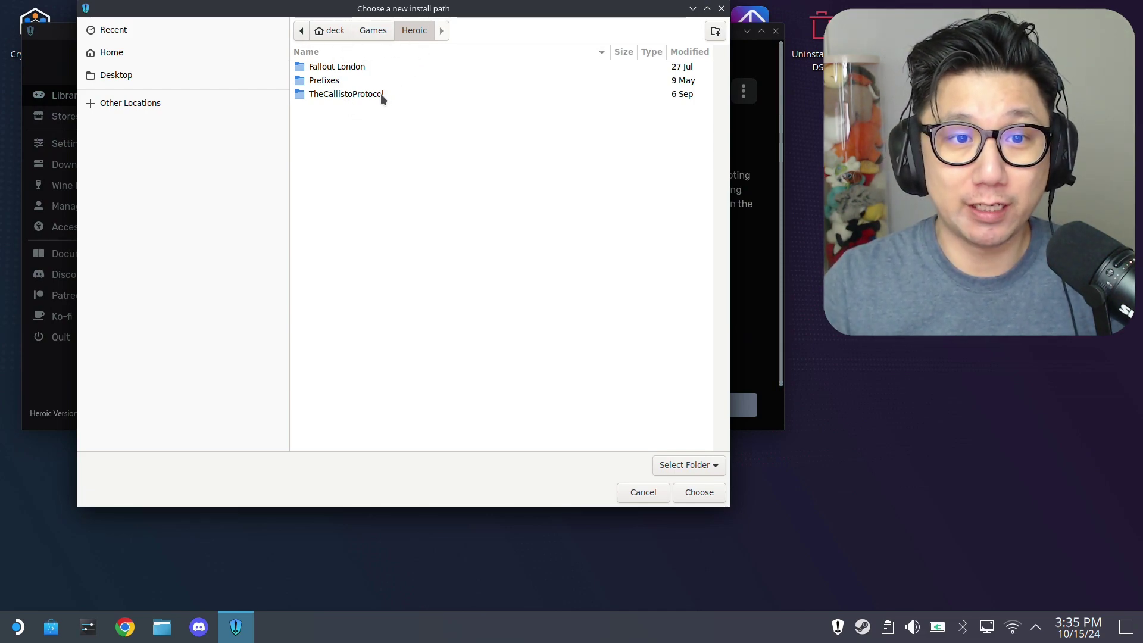
pyautogui.click(642, 493)
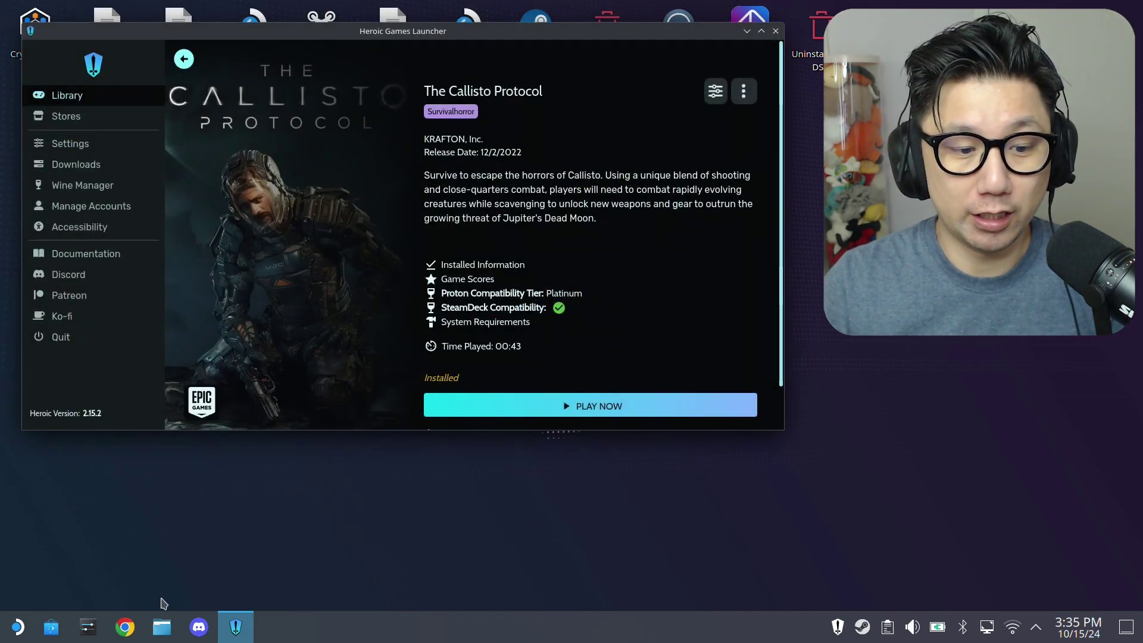
# - Browse Dolphin to Games/Heroic/TheCallistoProtocol/TheCallistoProtocol/Binaries/Win64 and inspect its six files
pyautogui.click(162, 627)
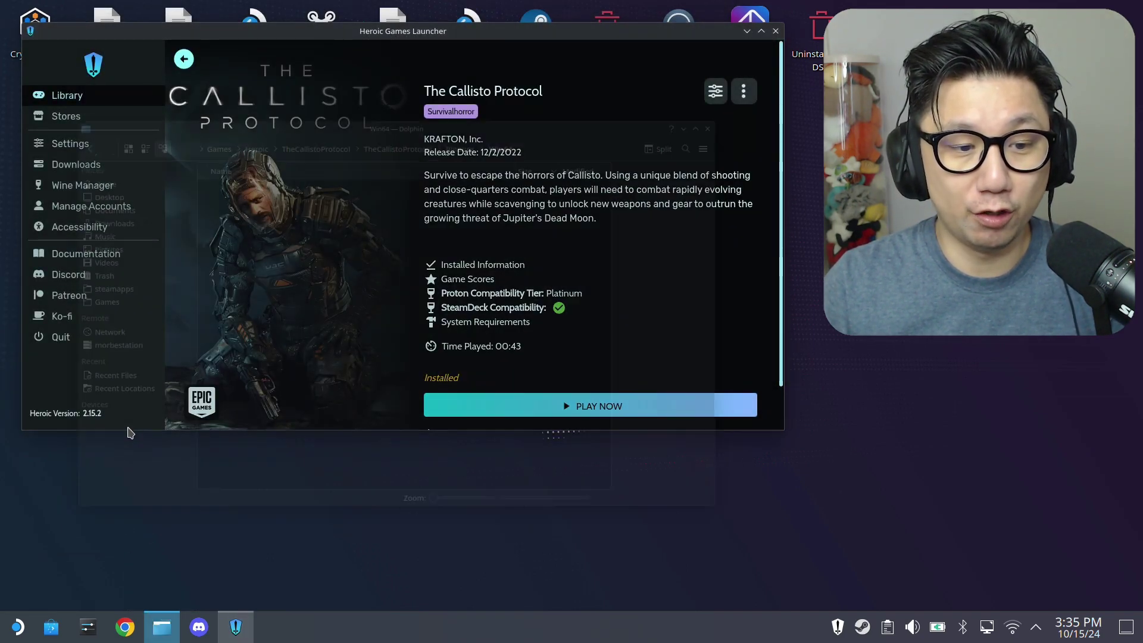
pyautogui.click(83, 163)
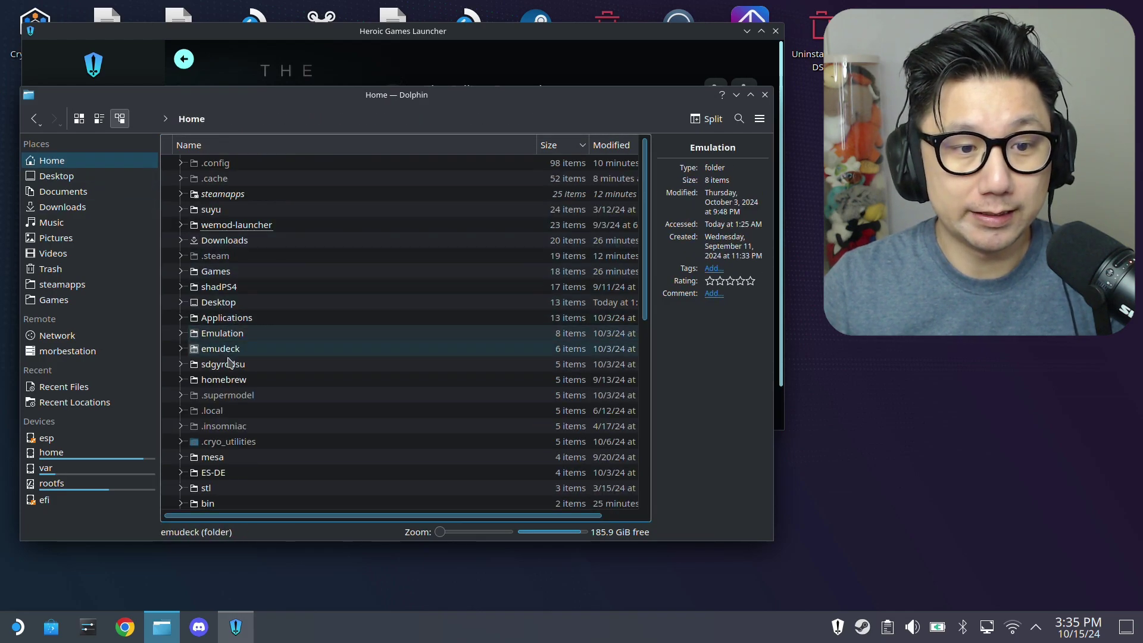
pyautogui.click(226, 271)
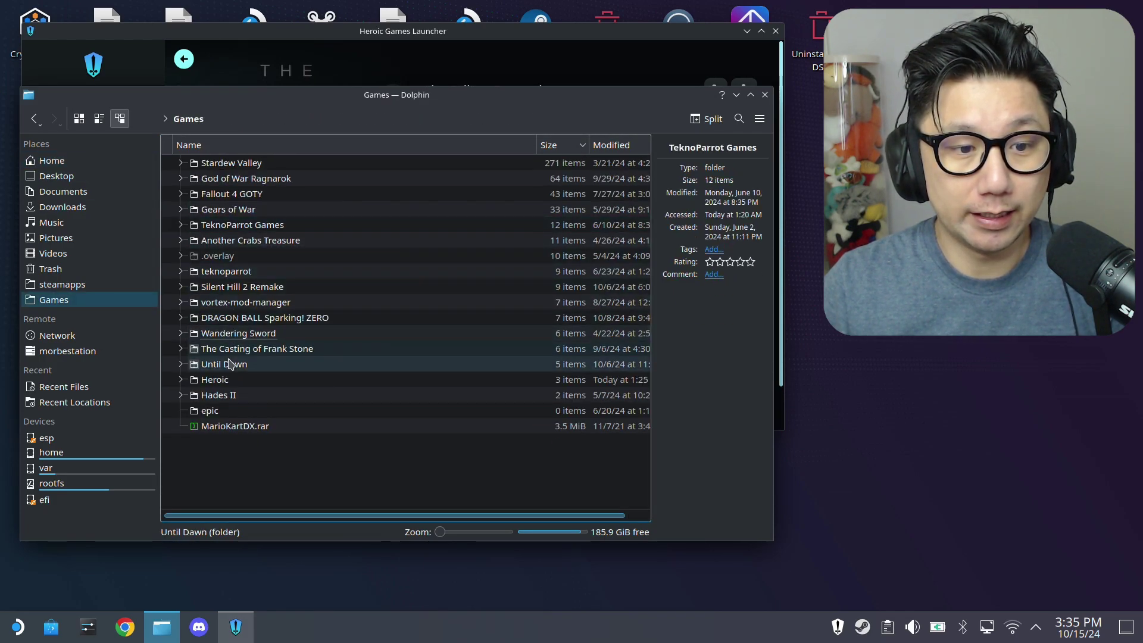
pyautogui.click(228, 380)
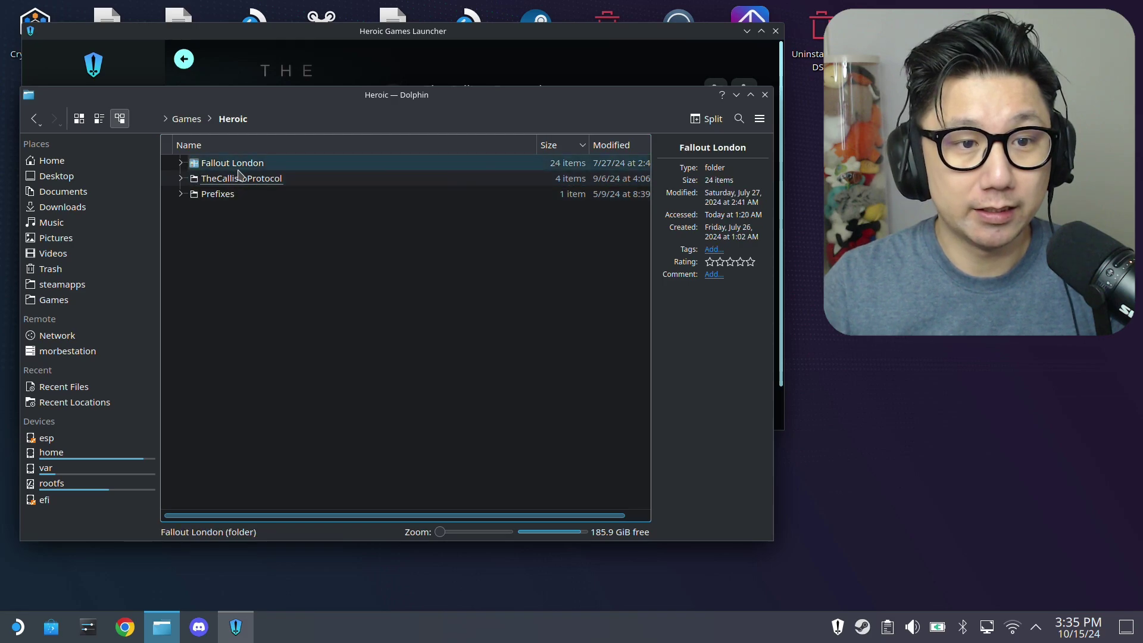
pyautogui.click(242, 179)
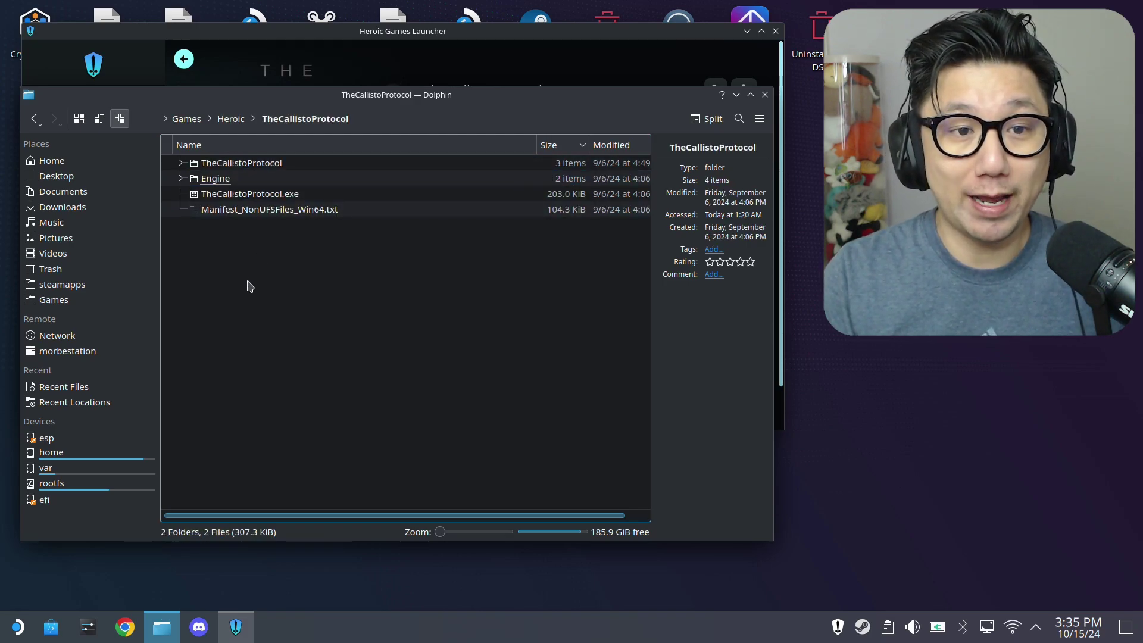
pyautogui.click(253, 168)
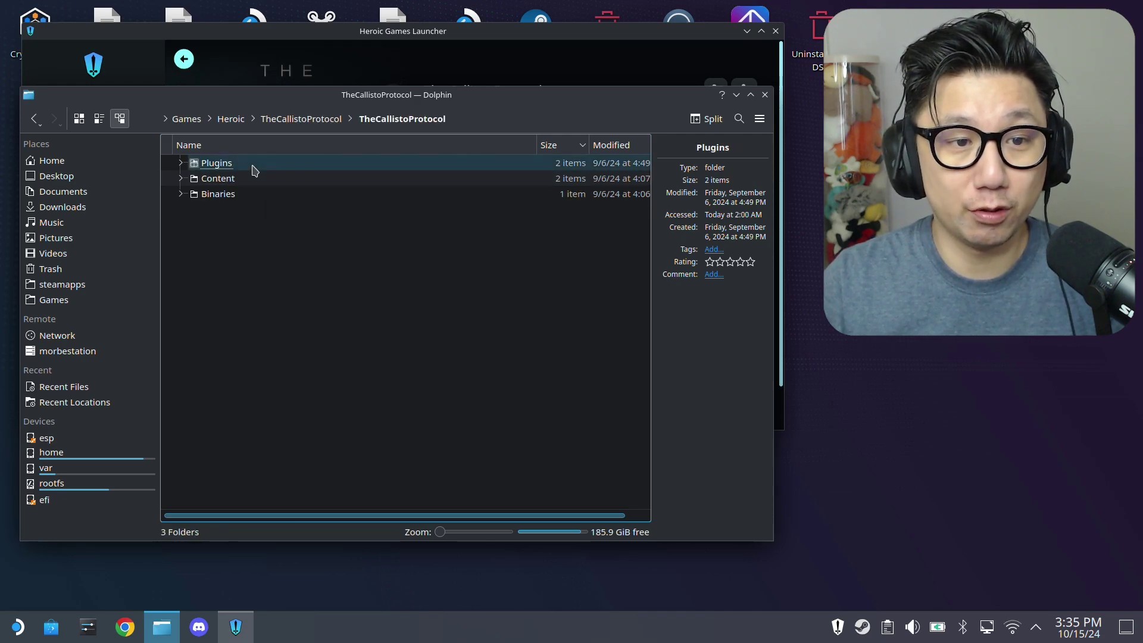
pyautogui.click(252, 198)
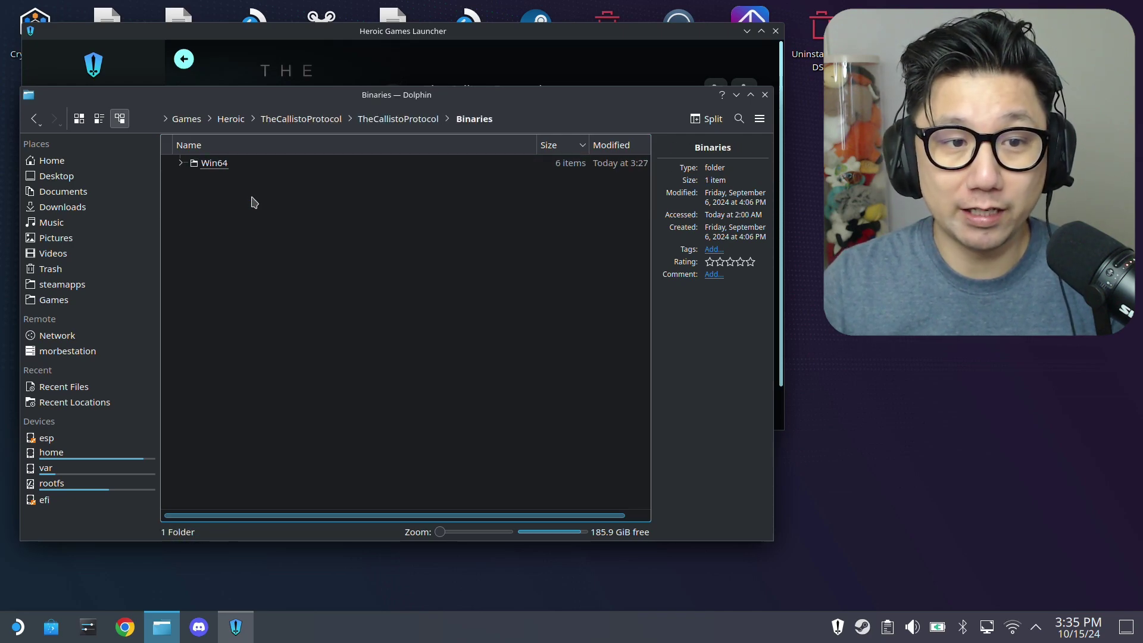
pyautogui.click(242, 169)
pyautogui.moveTo(322, 327); pyautogui.dragTo(224, 158)
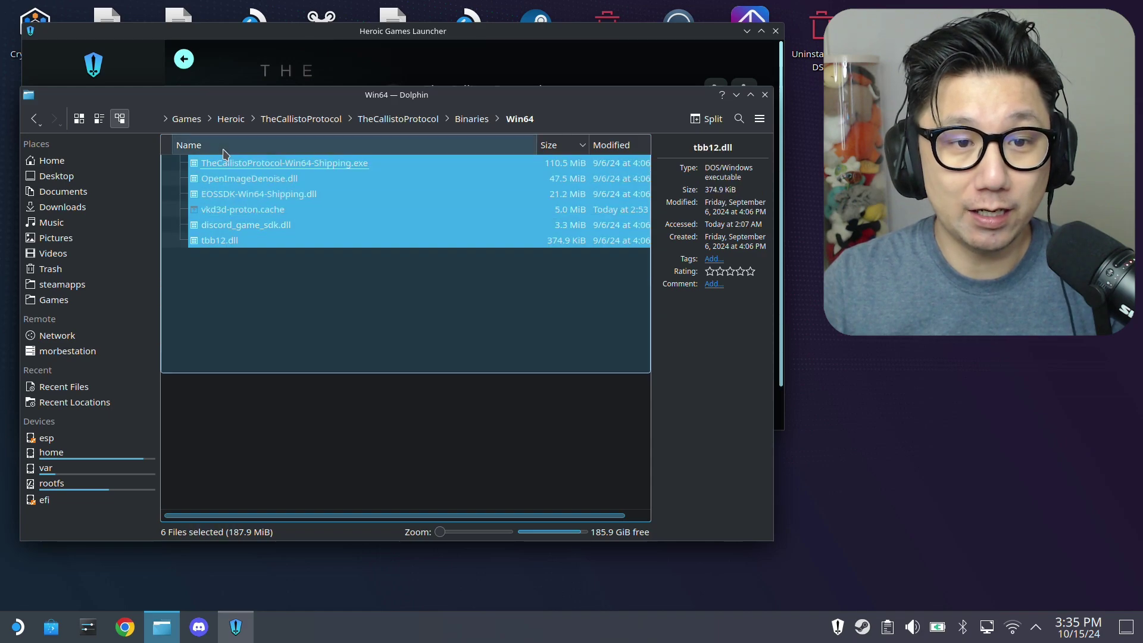
pyautogui.click(319, 163)
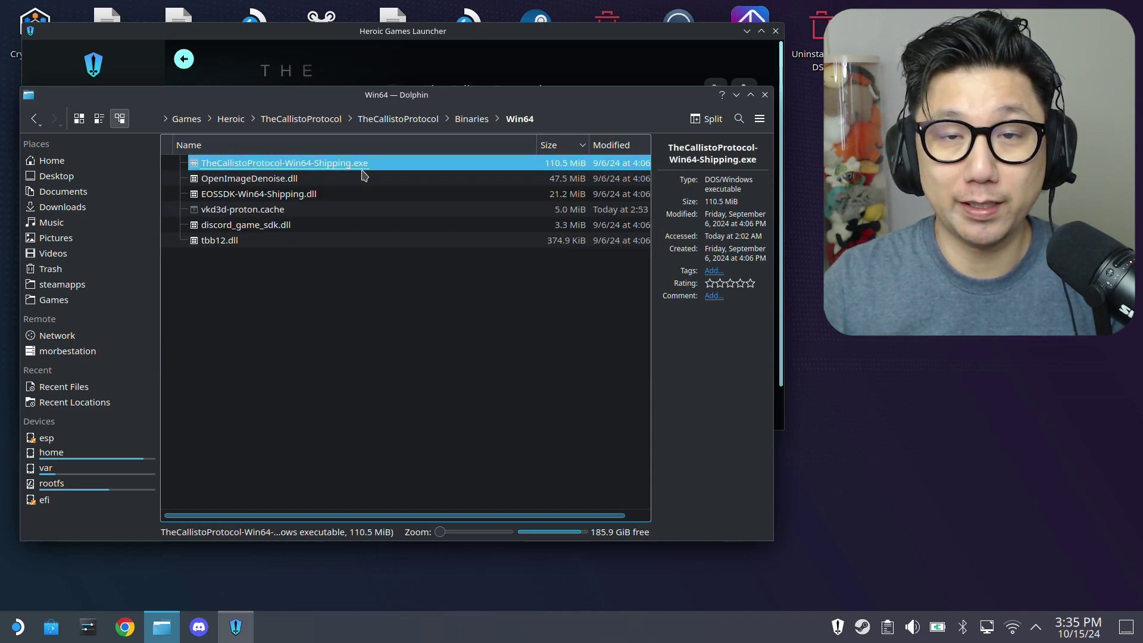
pyautogui.moveTo(374, 416); pyautogui.dragTo(375, 308)
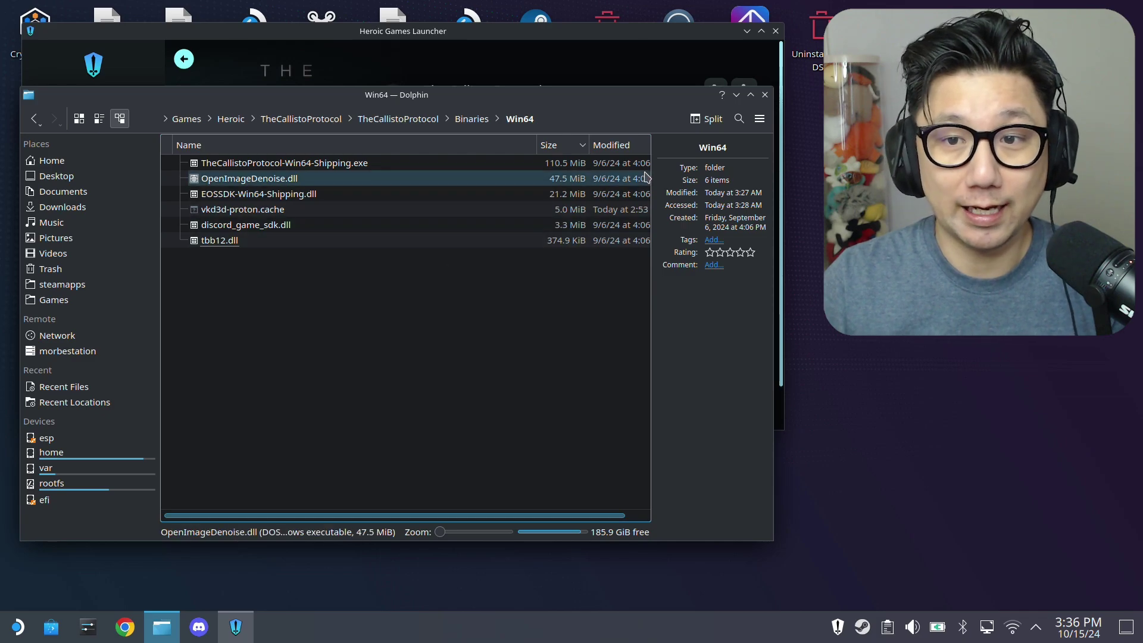
# - Browse Dolphin to Downloads/LukeFZ Mods/0.10.4/210, showing FSR2FSR3_COMMON.zip and FSR2FSR3_210.zip
pyautogui.click(750, 95)
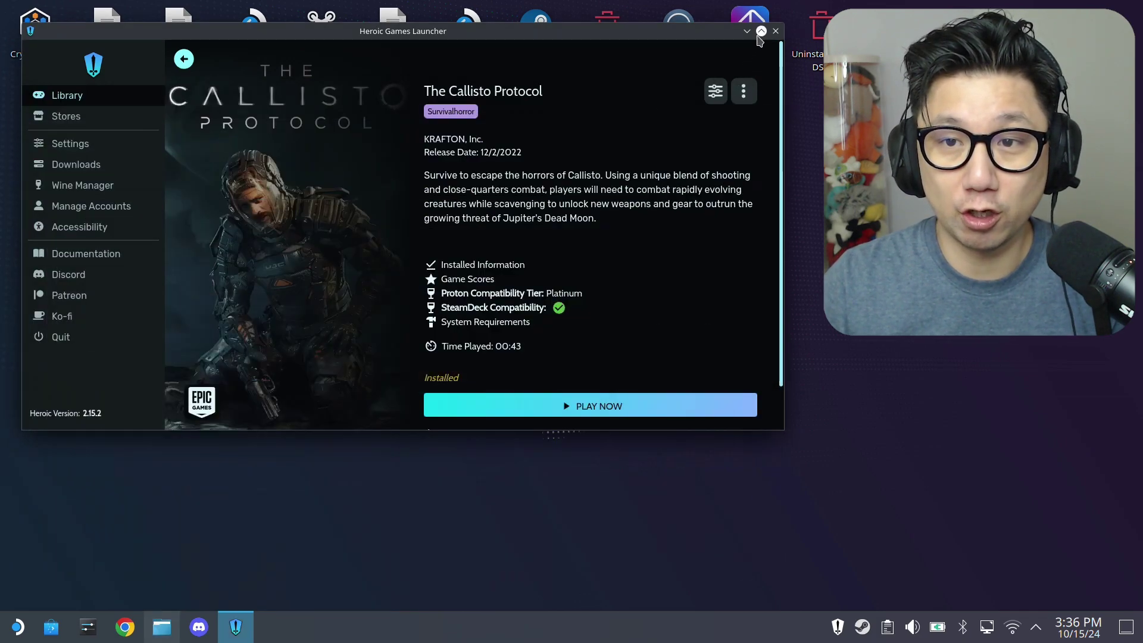
pyautogui.click(746, 31)
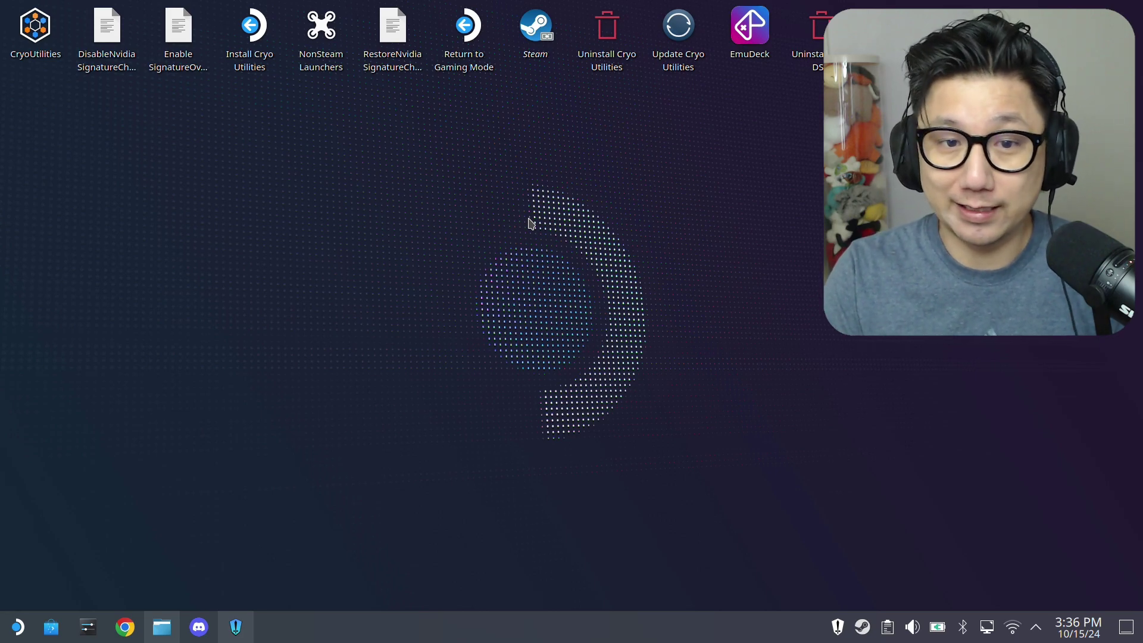
pyautogui.click(161, 619)
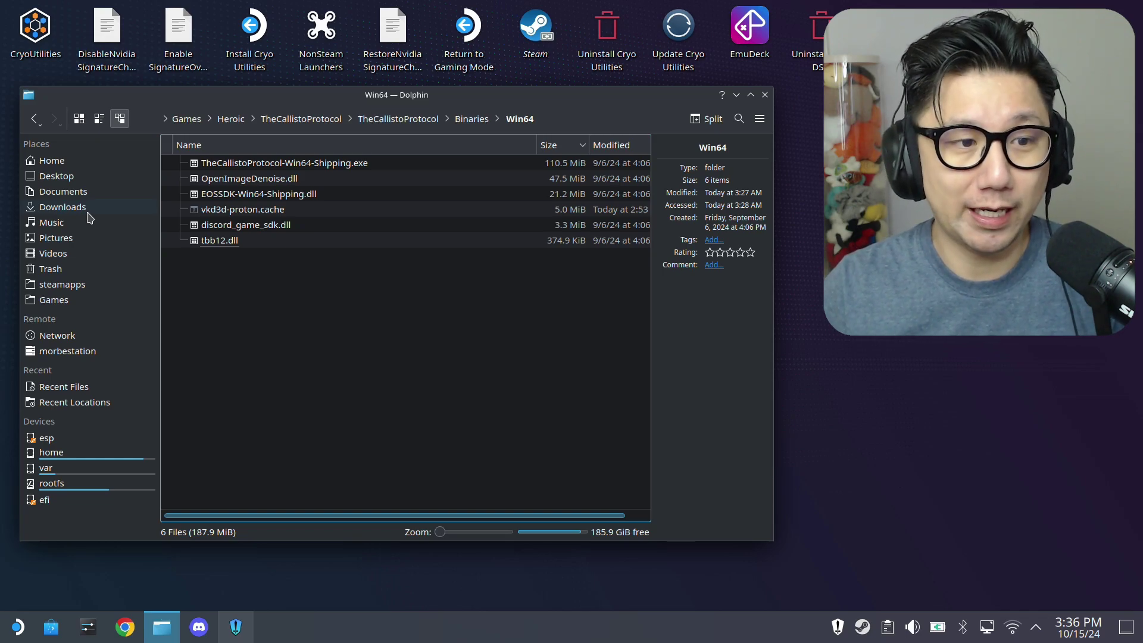
pyautogui.click(63, 208)
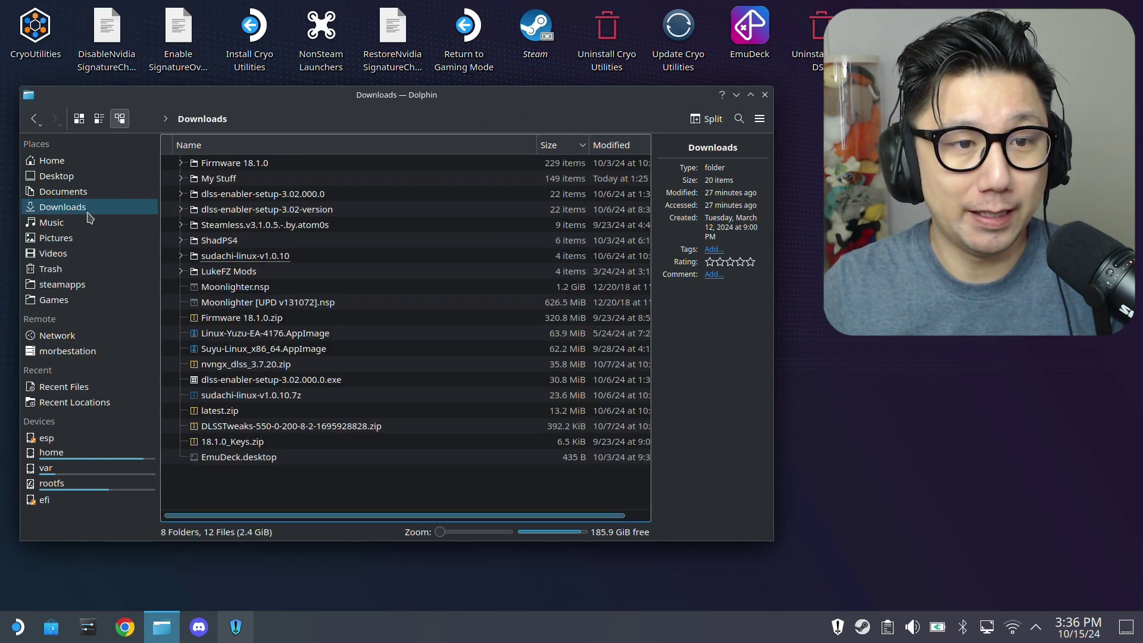
pyautogui.click(264, 287)
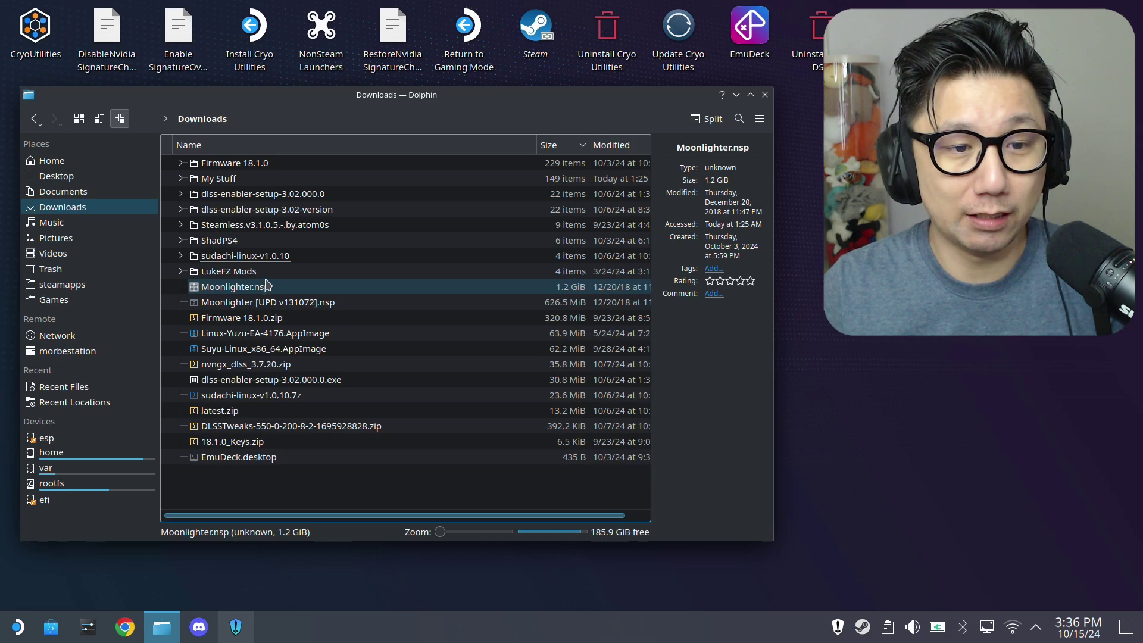
pyautogui.doubleClick(262, 271)
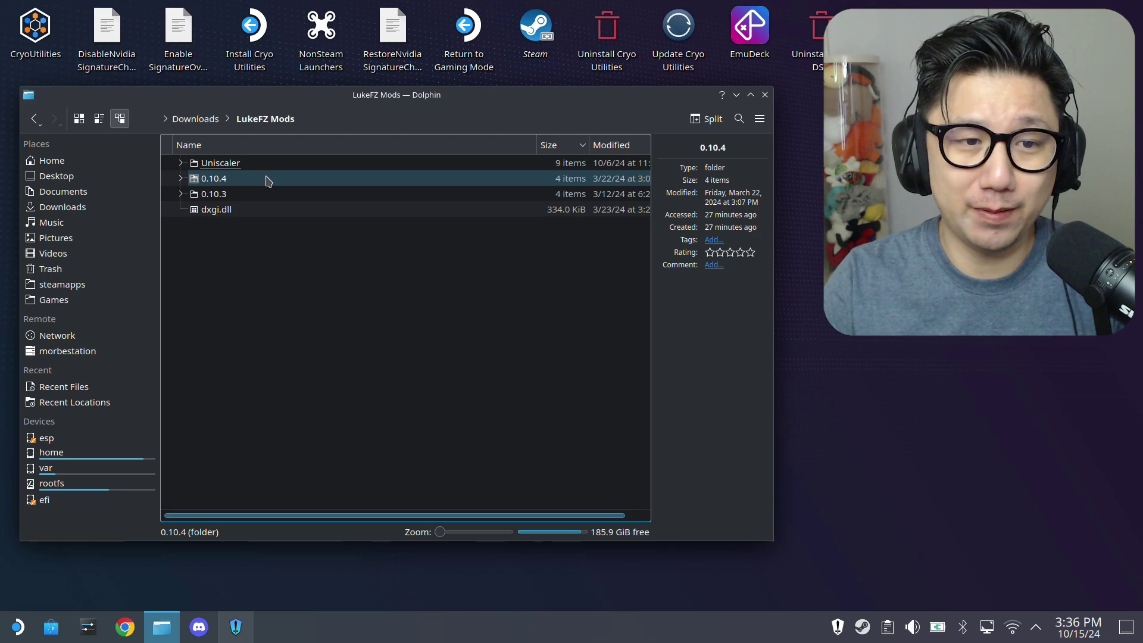
pyautogui.click(266, 181)
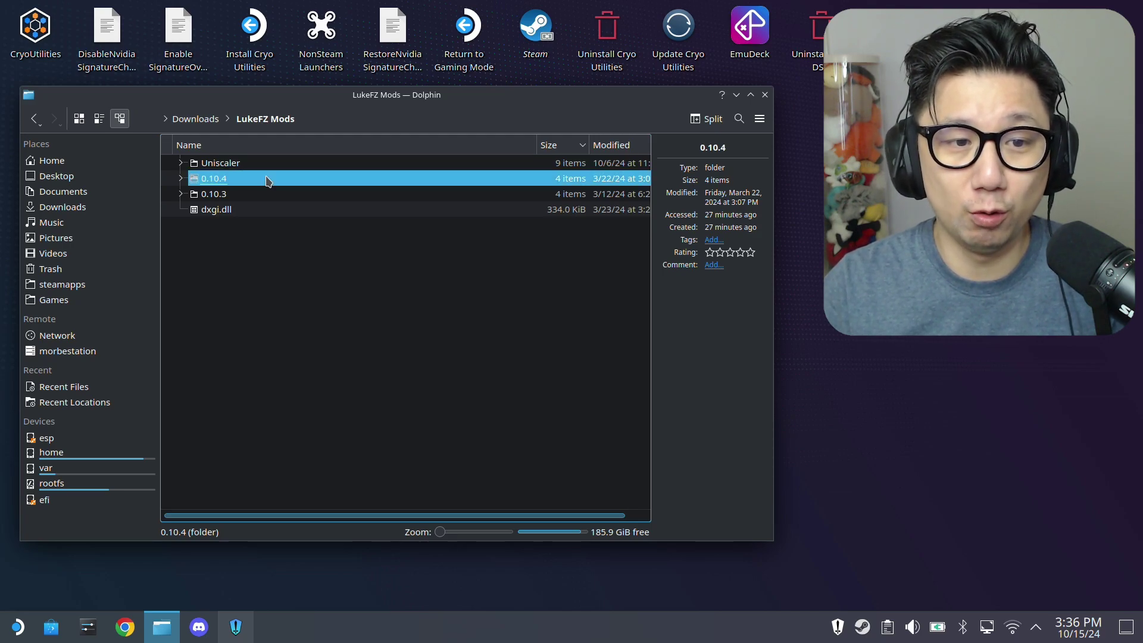
pyautogui.doubleClick(266, 181)
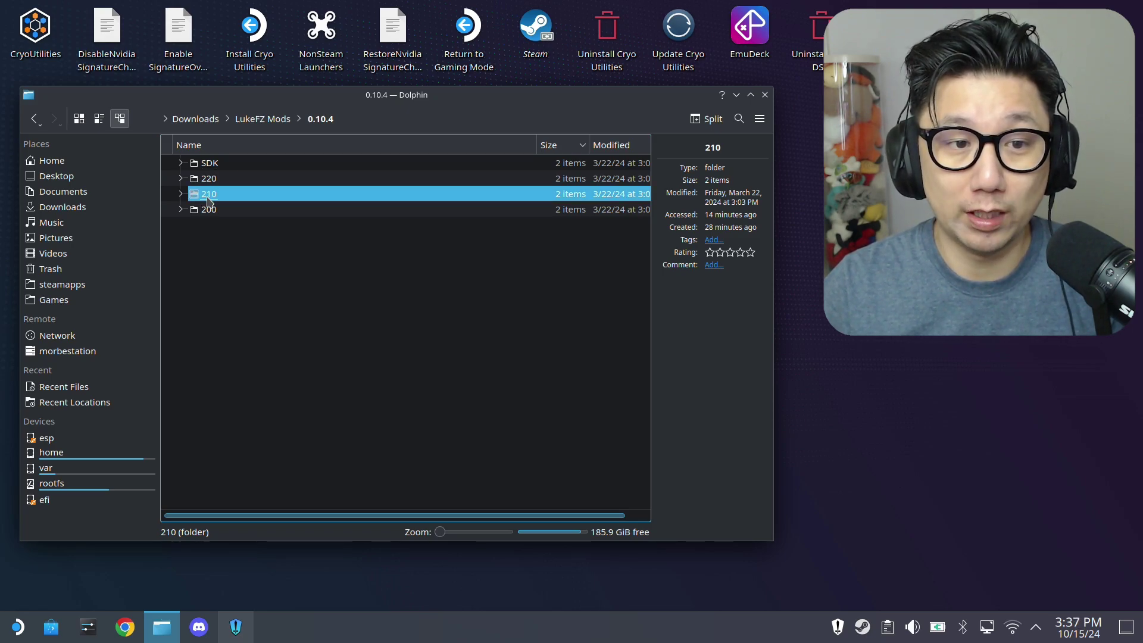
pyautogui.doubleClick(208, 196)
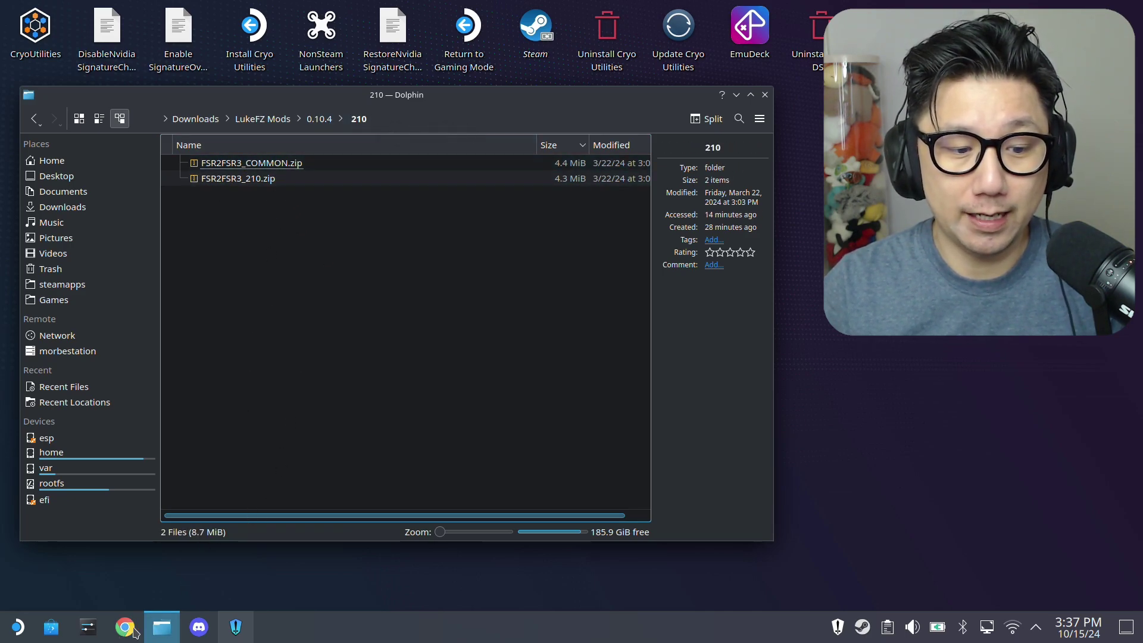
# - Open Home in a new tab and browse to Games/Heroic/TheCallistoProtocol/TheCallistoProtocol/Binaries/Win64
pyautogui.rightClick(65, 163)
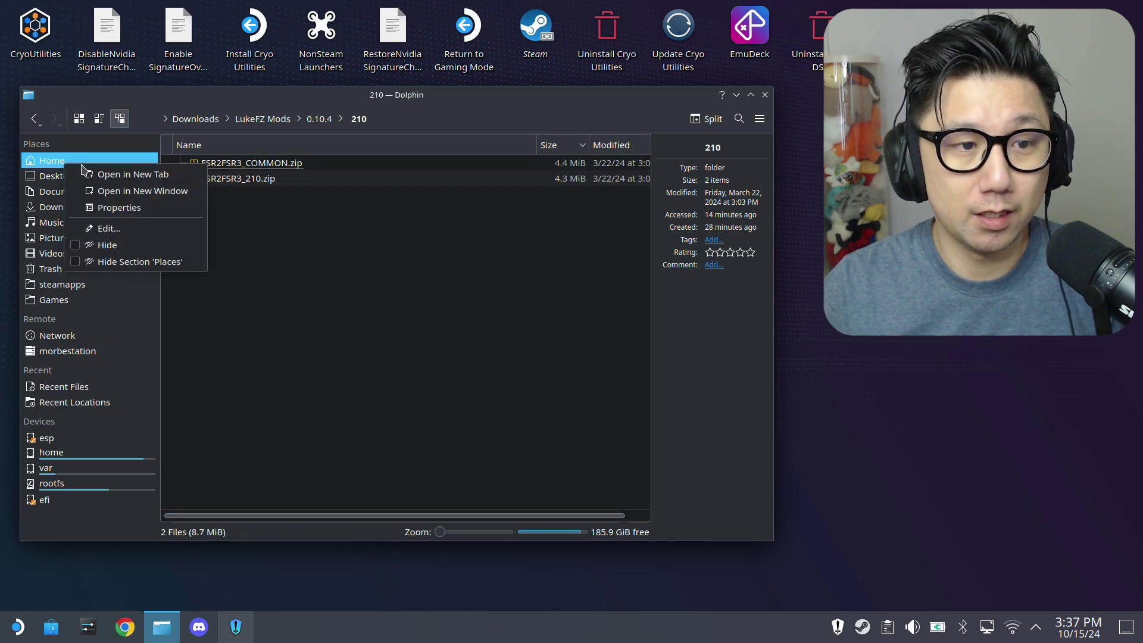
pyautogui.click(83, 174)
pyautogui.click(244, 142)
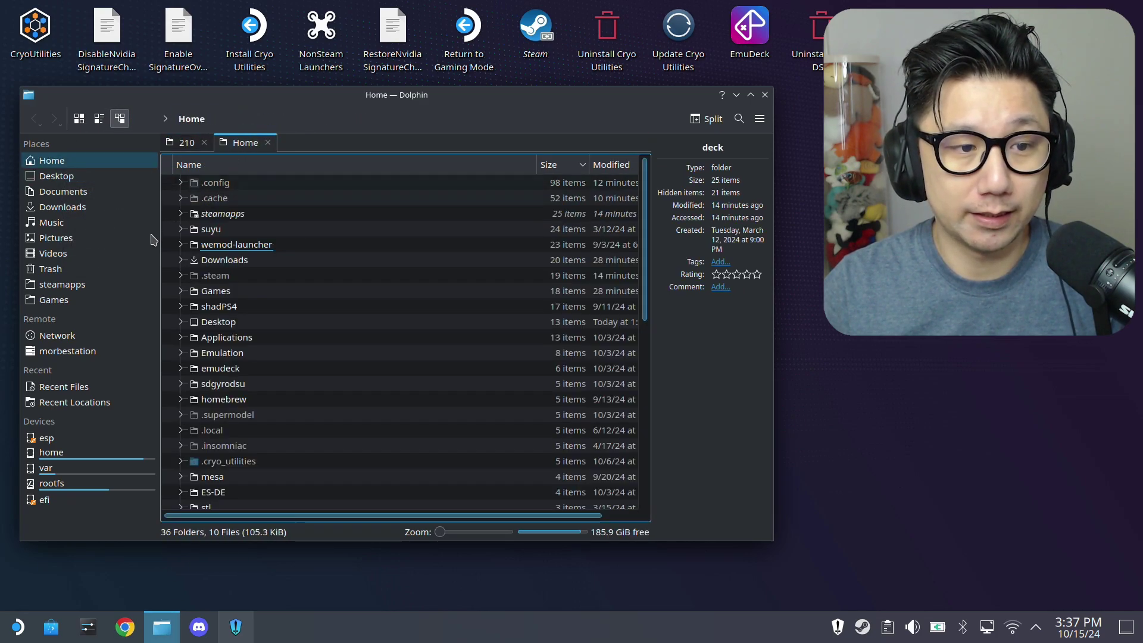
pyautogui.click(60, 284)
pyautogui.click(56, 300)
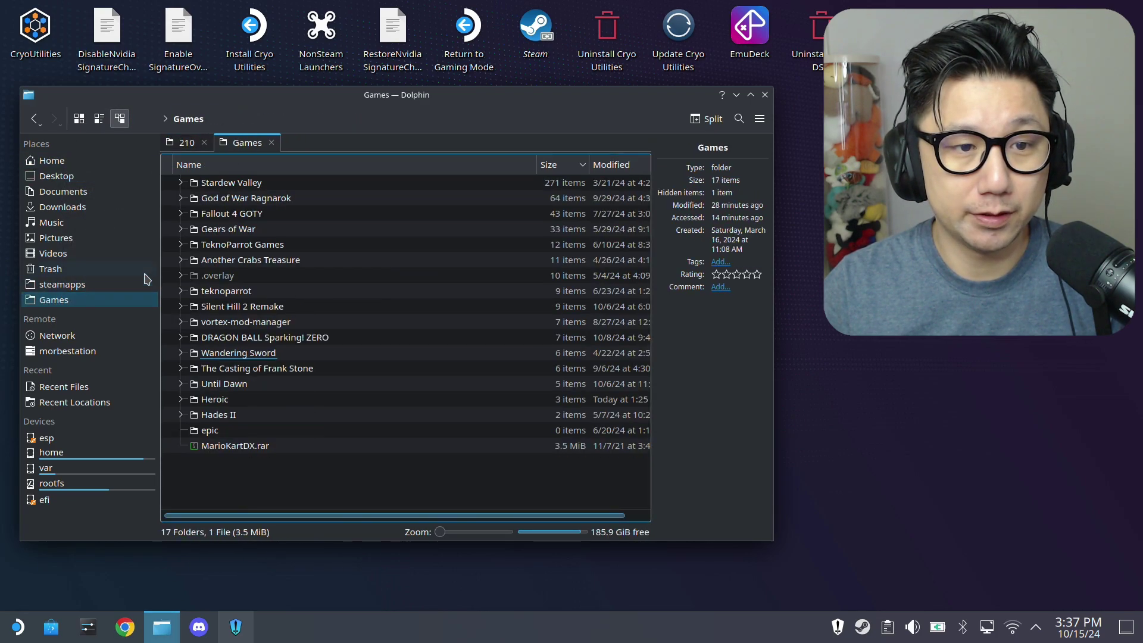
pyautogui.doubleClick(235, 400)
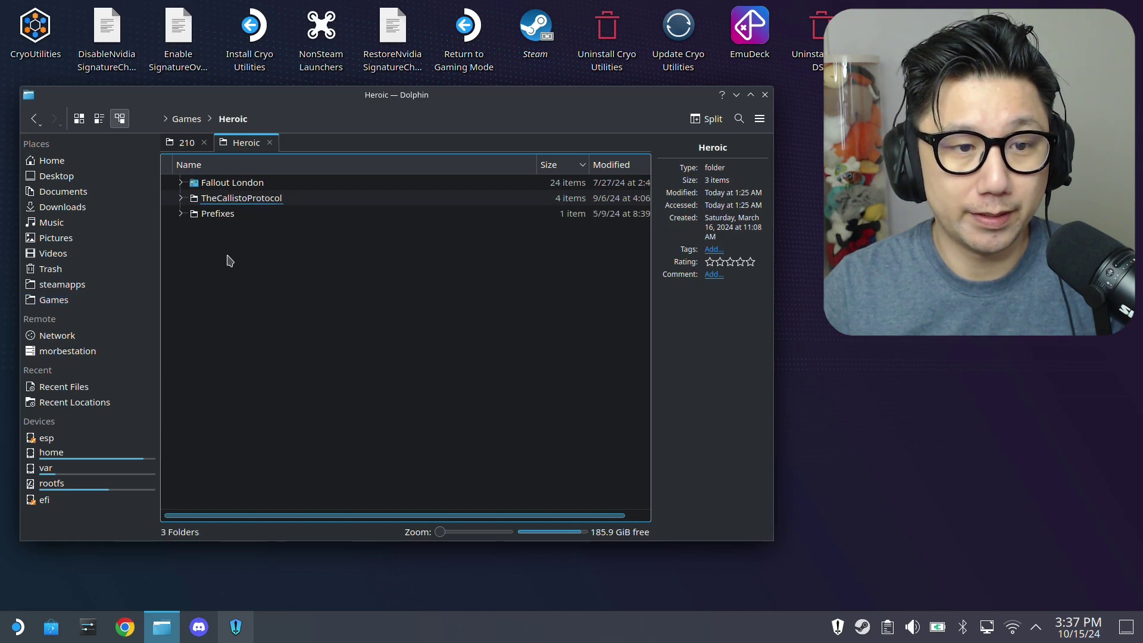
pyautogui.doubleClick(232, 203)
pyautogui.doubleClick(227, 183)
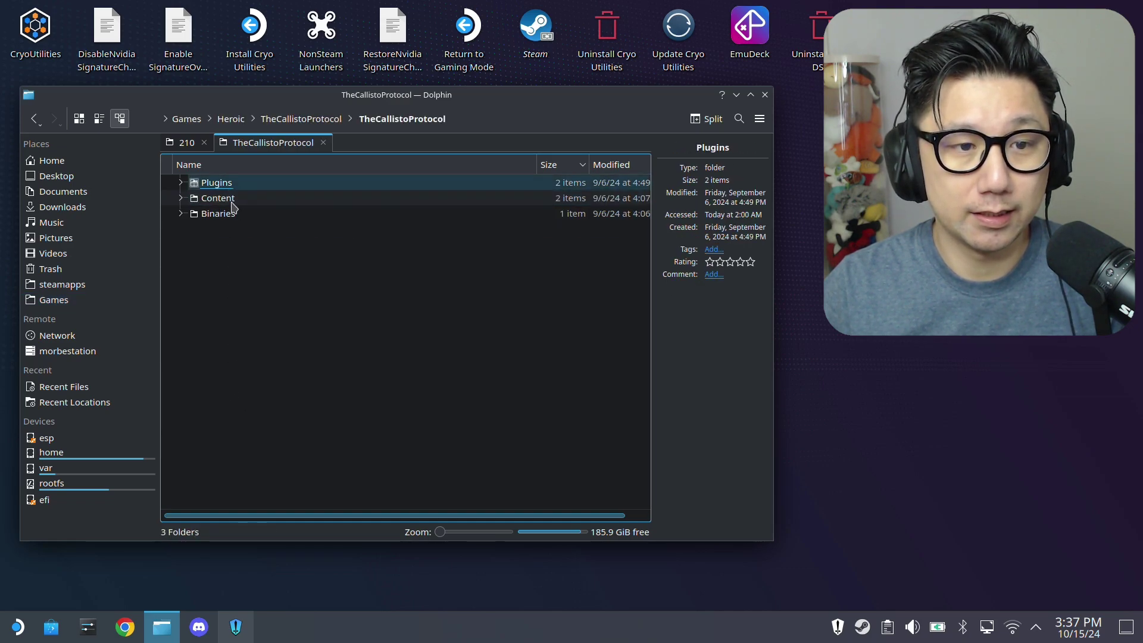
pyautogui.doubleClick(232, 213)
pyautogui.doubleClick(235, 184)
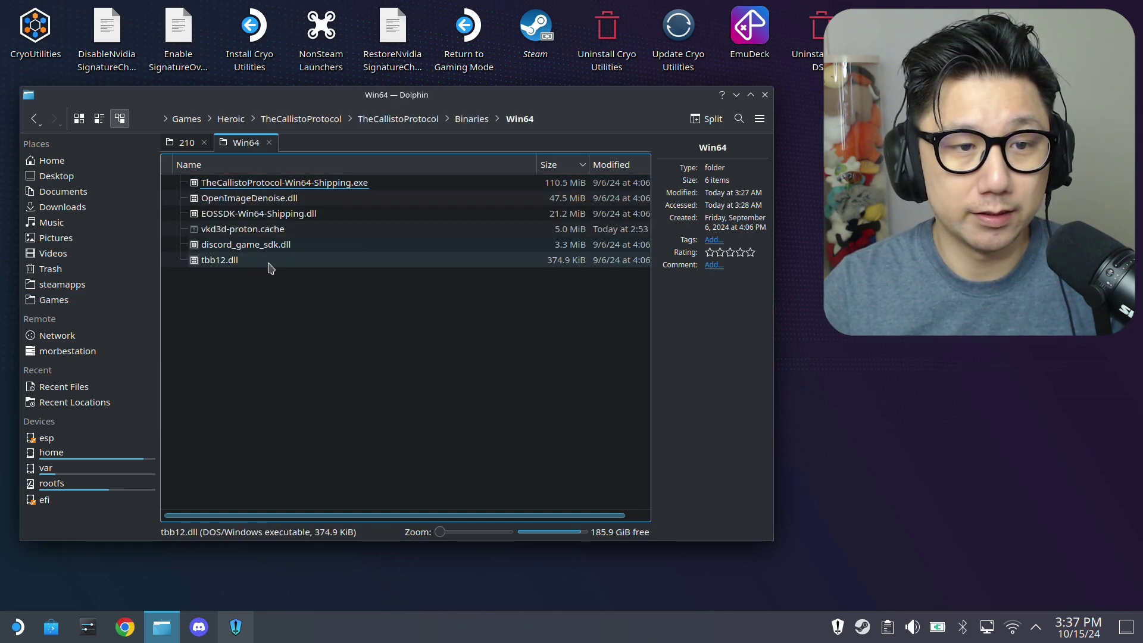
# - From the 210 tab, open FSR2FSR3_COMMON.zip in Ark, then return to the Win64 tab
pyautogui.click(187, 142)
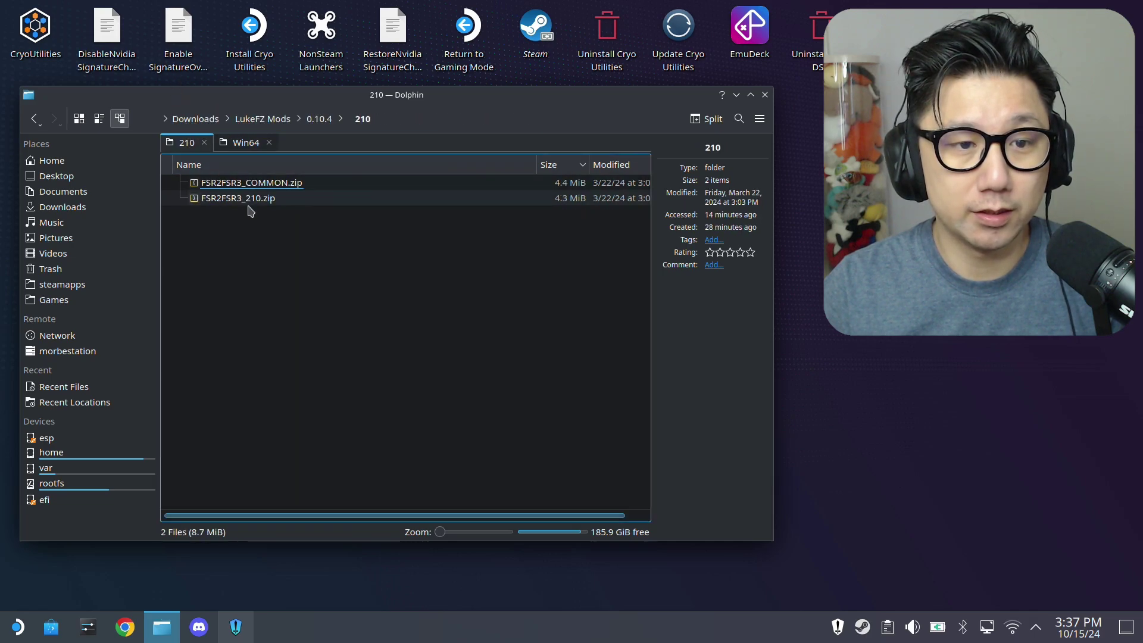
pyautogui.click(252, 202)
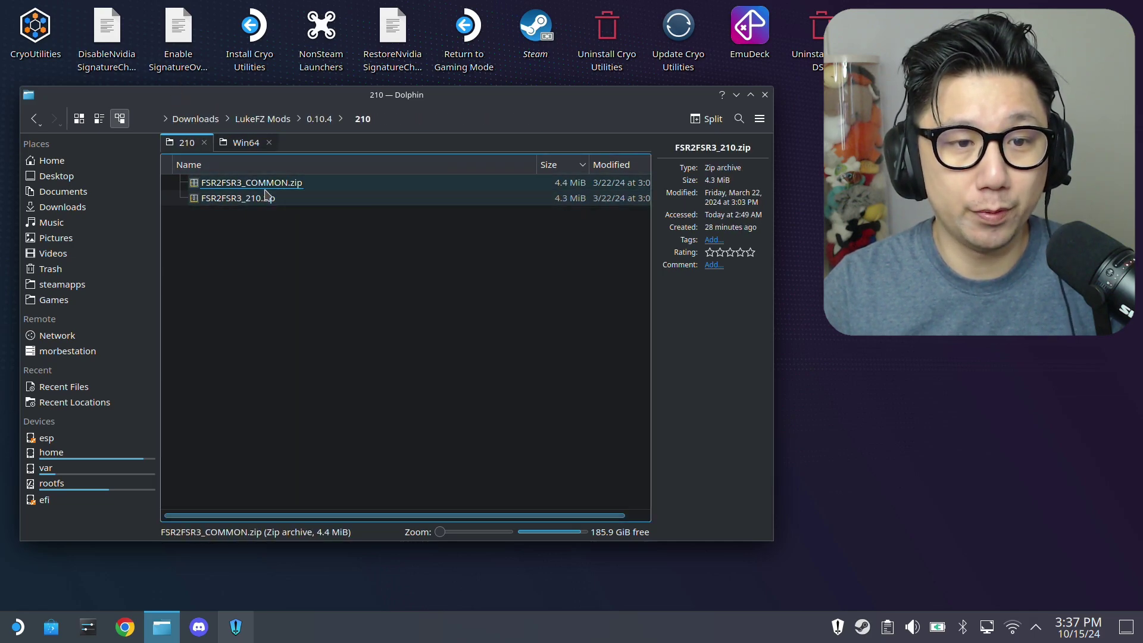
pyautogui.doubleClick(262, 186)
pyautogui.click(240, 145)
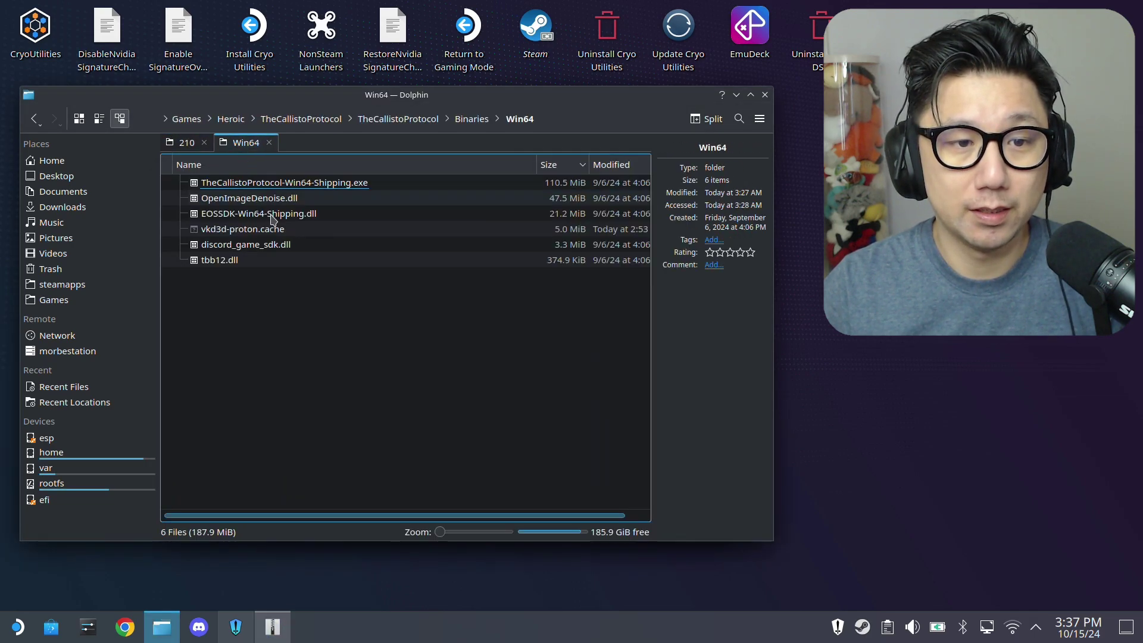
# - Extract winmm.dll, winmm.ini and the optional_nvngx folder from FSR2FSR3_COMMON.zip into Win64
pyautogui.click(273, 627)
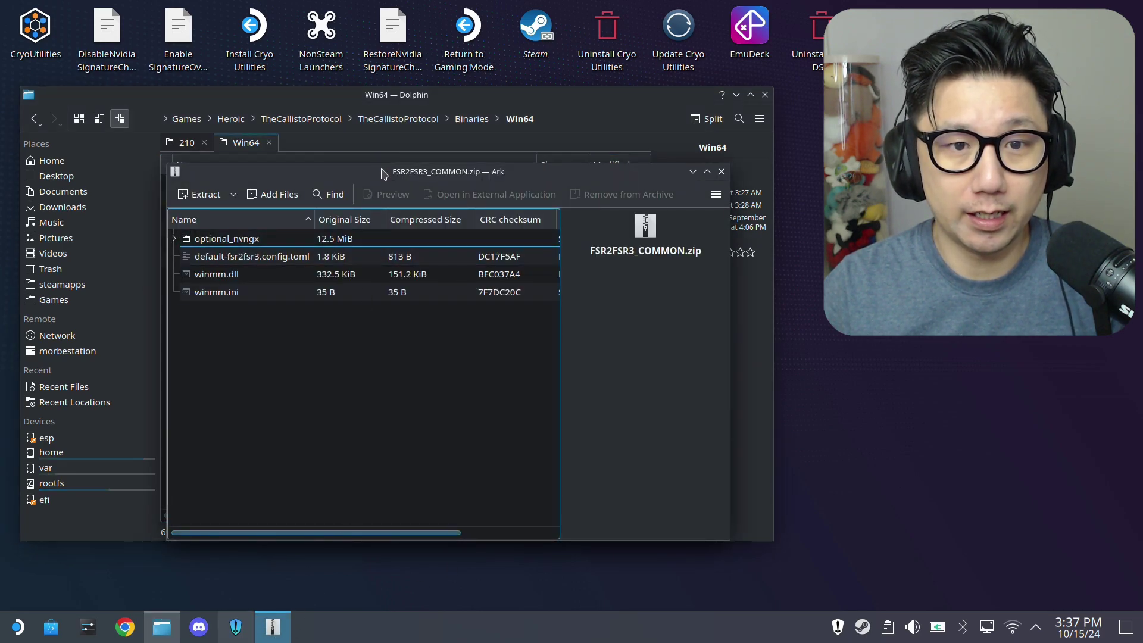
pyautogui.moveTo(383, 168); pyautogui.dragTo(696, 198)
pyautogui.moveTo(522, 395); pyautogui.dragTo(279, 297)
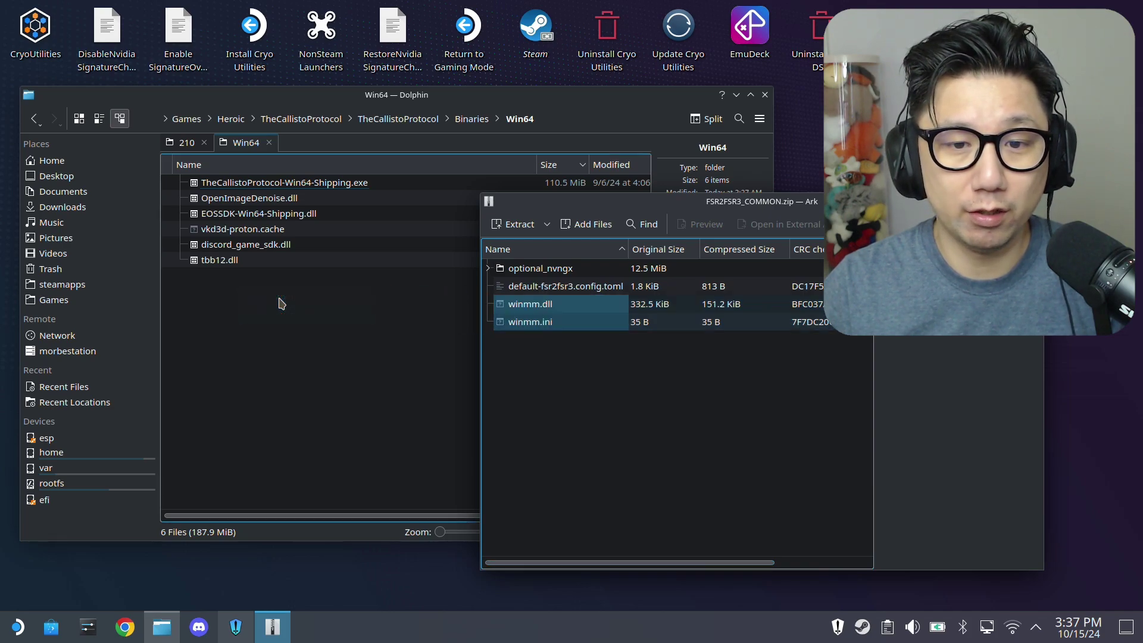
pyautogui.click(550, 271)
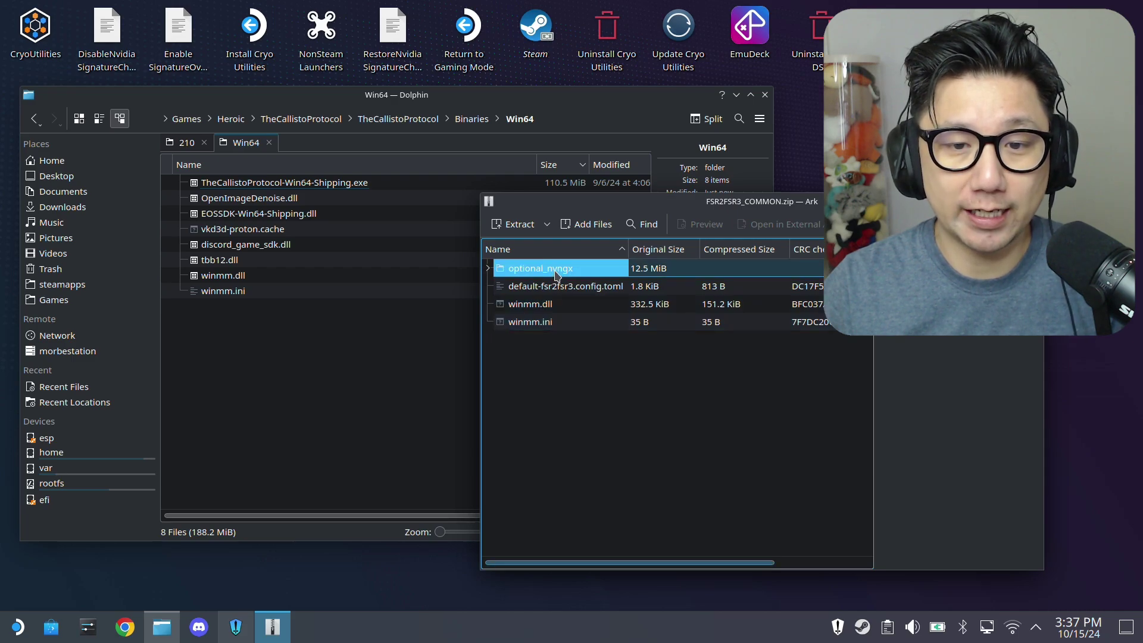
pyautogui.moveTo(556, 274); pyautogui.dragTo(299, 328)
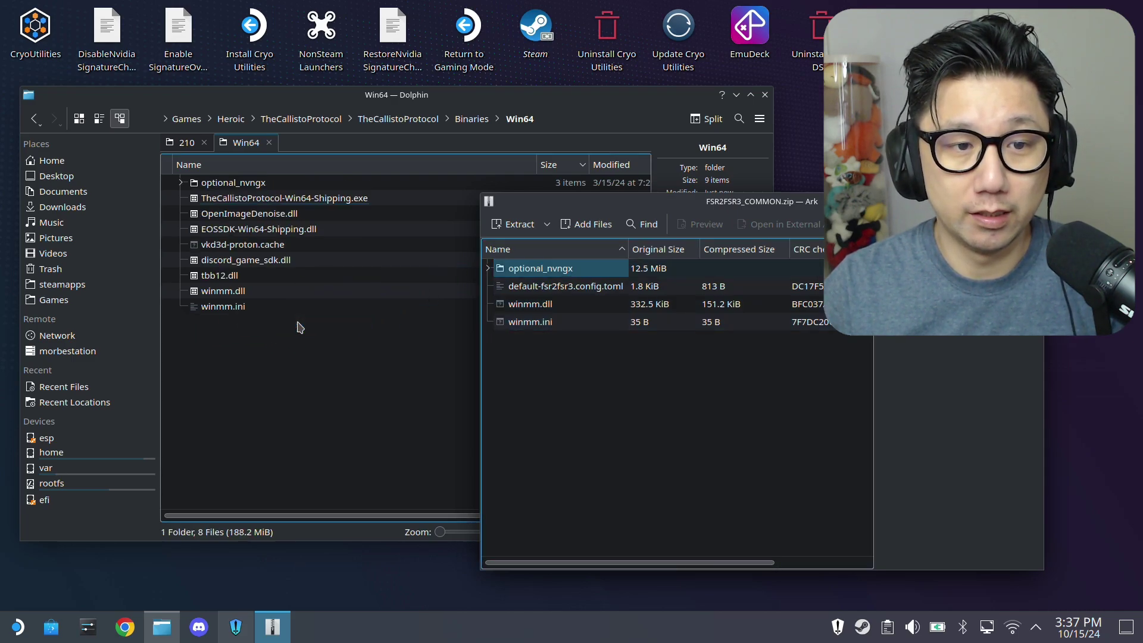
# - Close the FSR2FSR3_COMMON.zip archive and return to the 210 folder tab
pyautogui.click(299, 326)
pyautogui.click(847, 368)
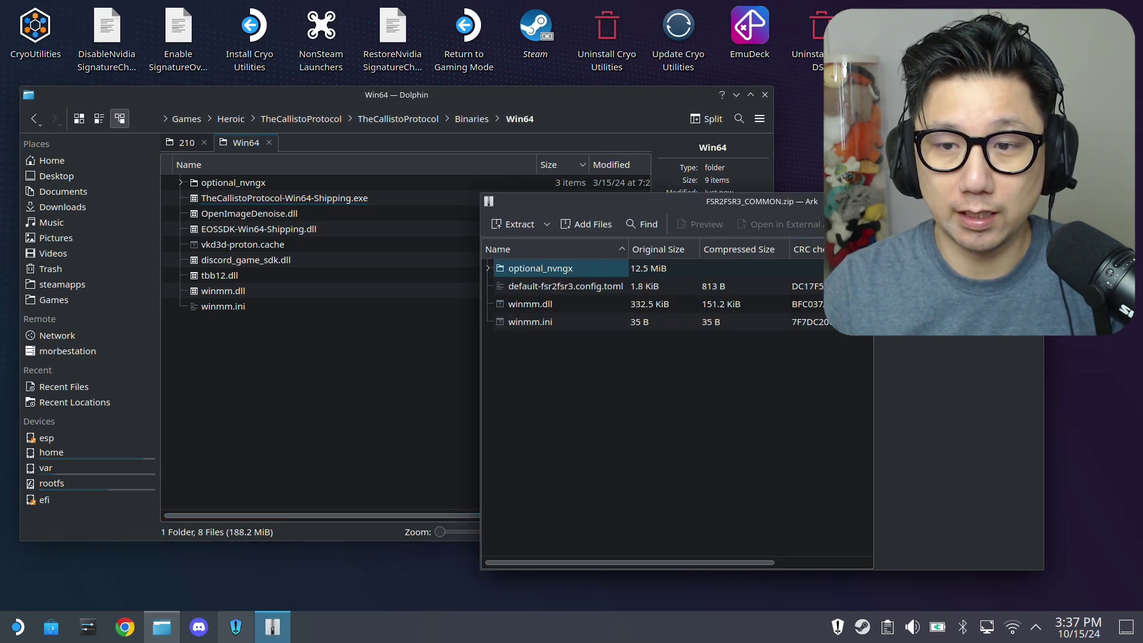
pyautogui.moveTo(777, 199); pyautogui.dragTo(328, 178)
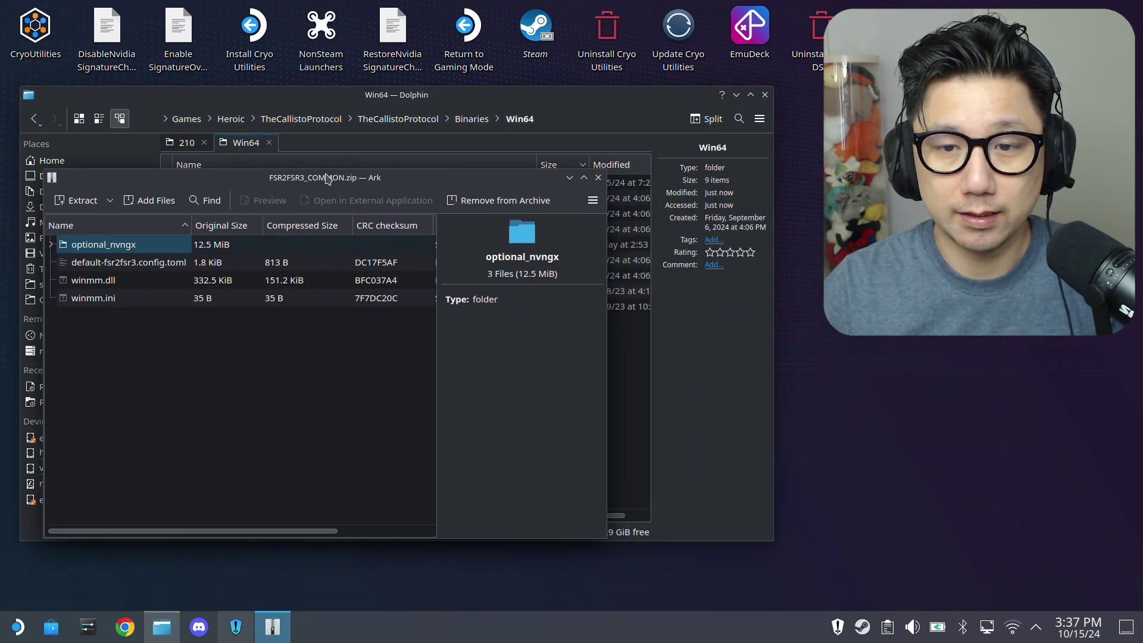
pyautogui.click(597, 178)
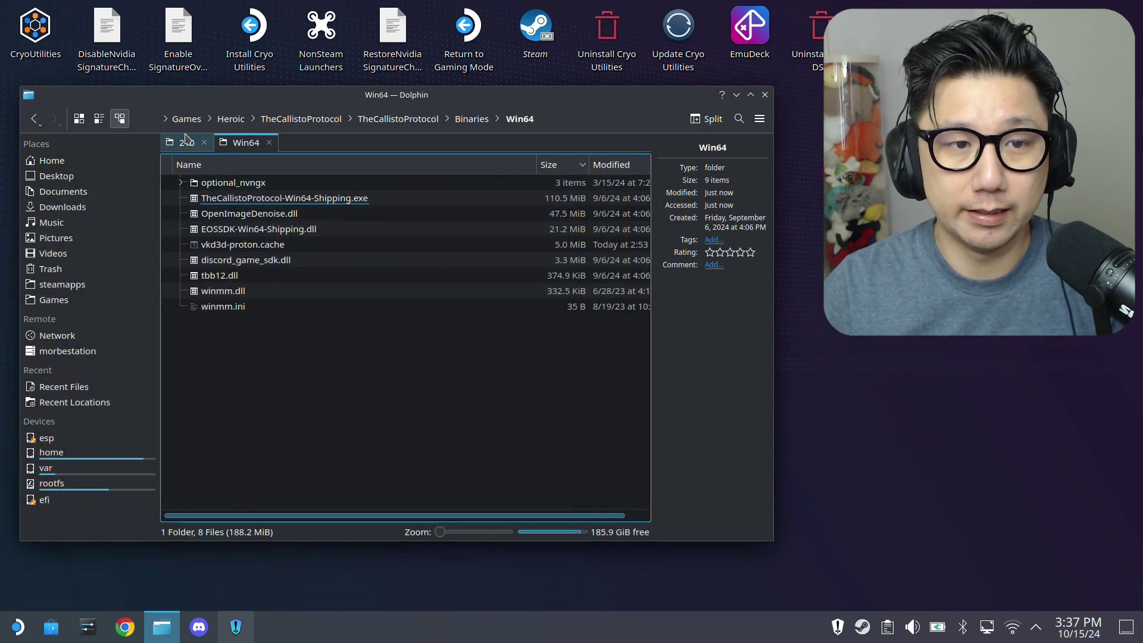
pyautogui.click(186, 142)
# - Drag FSR2FSR3.asi from FSR2FSR3_210.zip into the Win64 folder, then close the archive
pyautogui.doubleClick(230, 200)
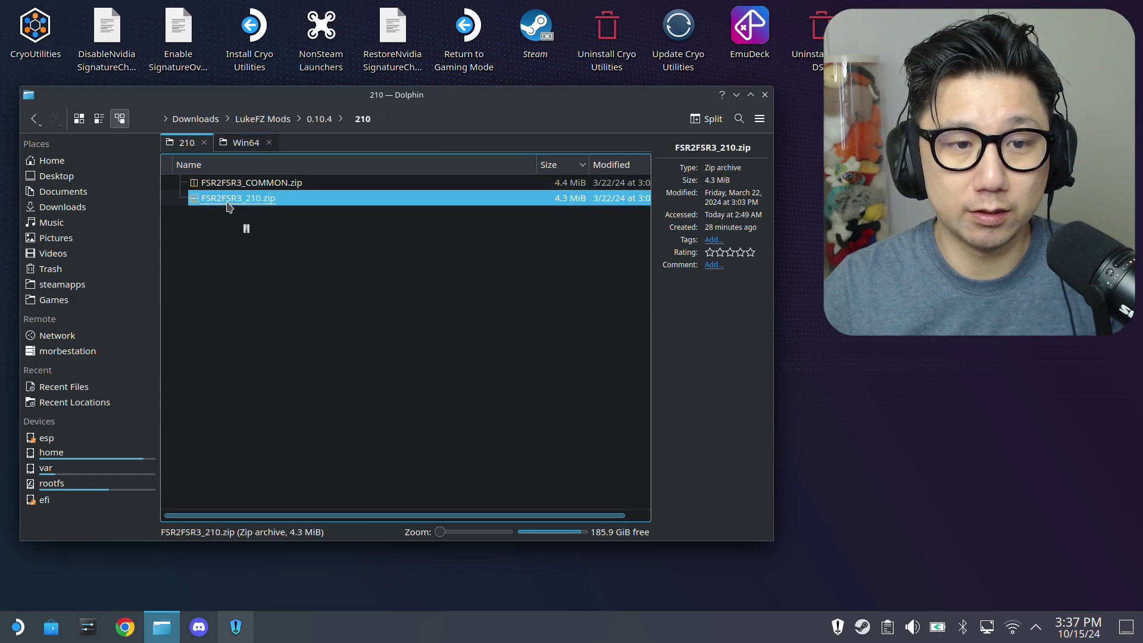
pyautogui.click(253, 147)
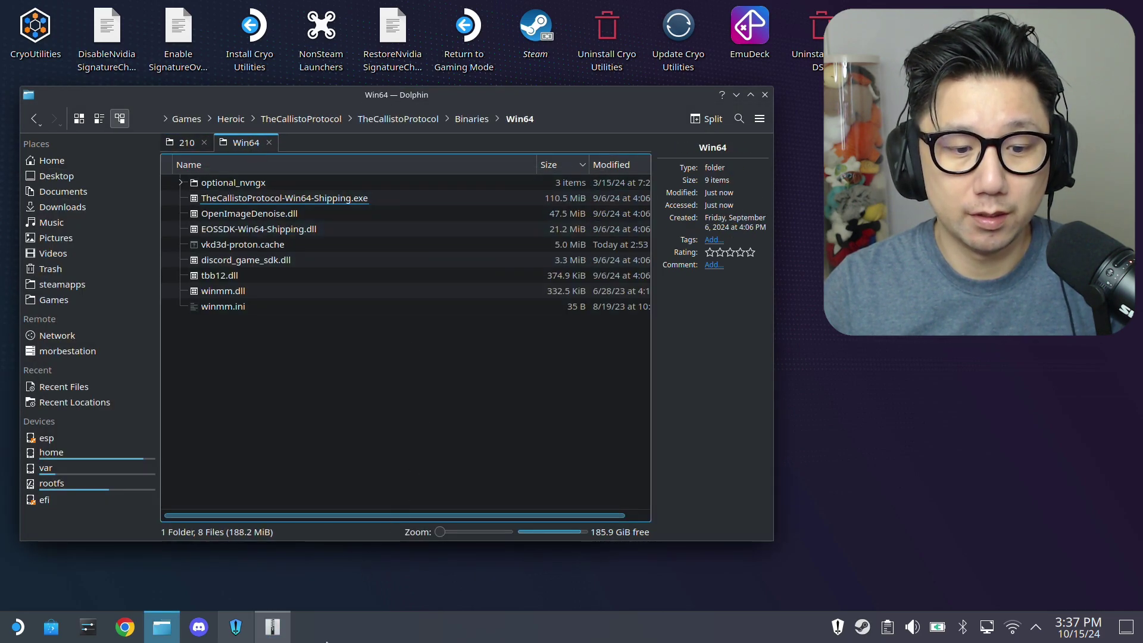
pyautogui.click(272, 626)
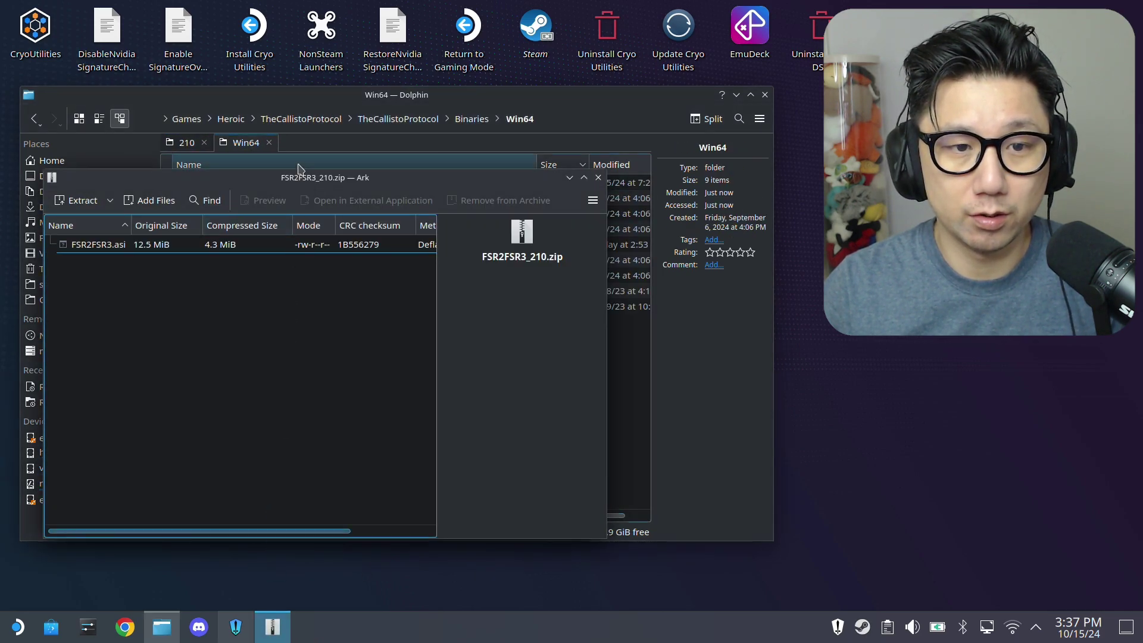
pyautogui.moveTo(306, 183); pyautogui.dragTo(775, 244)
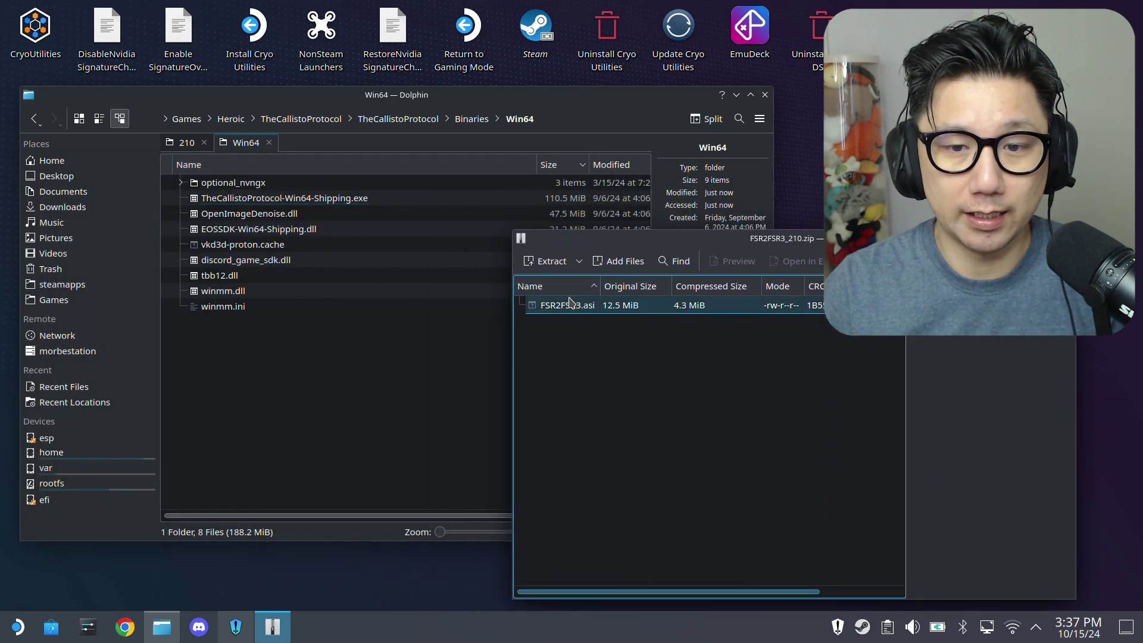
pyautogui.moveTo(562, 306); pyautogui.dragTo(242, 355)
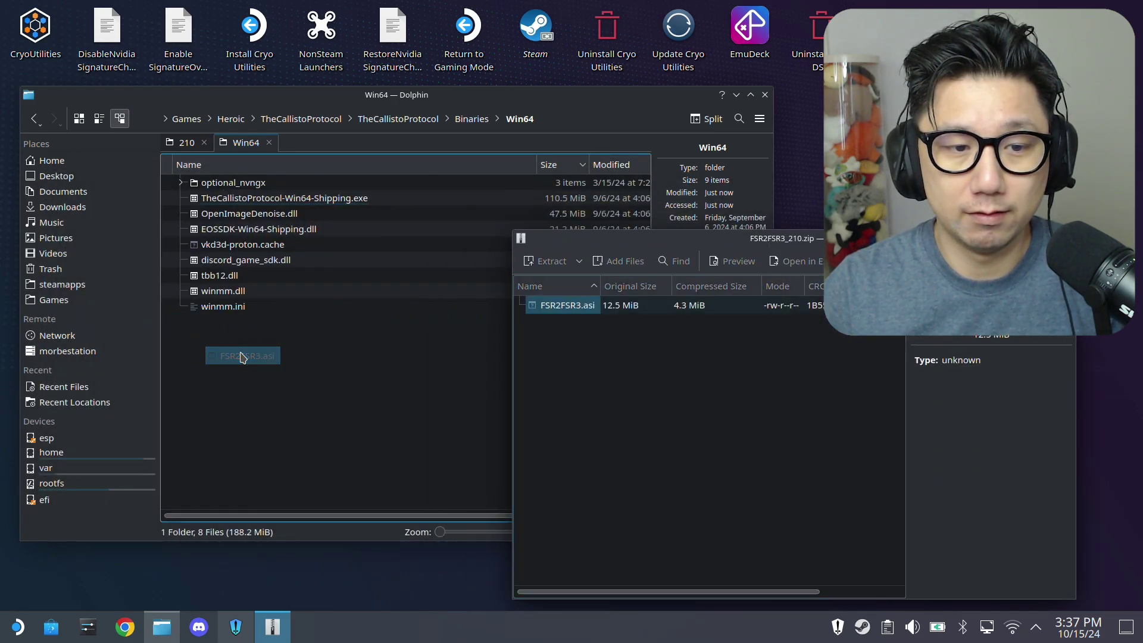
pyautogui.moveTo(642, 246); pyautogui.dragTo(302, 190)
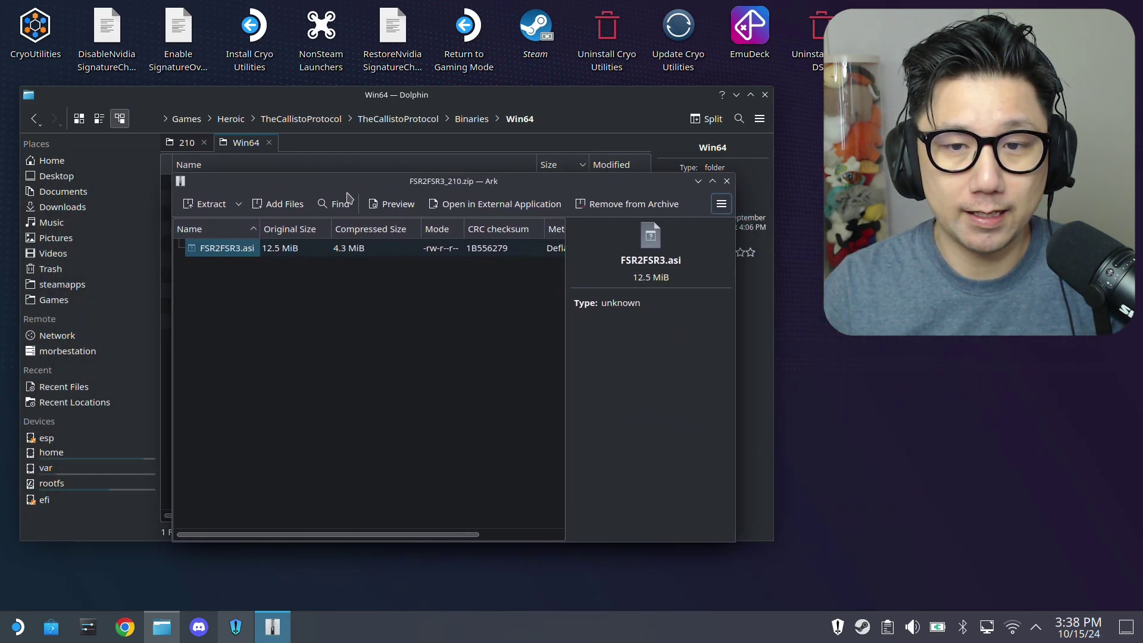
pyautogui.click(726, 182)
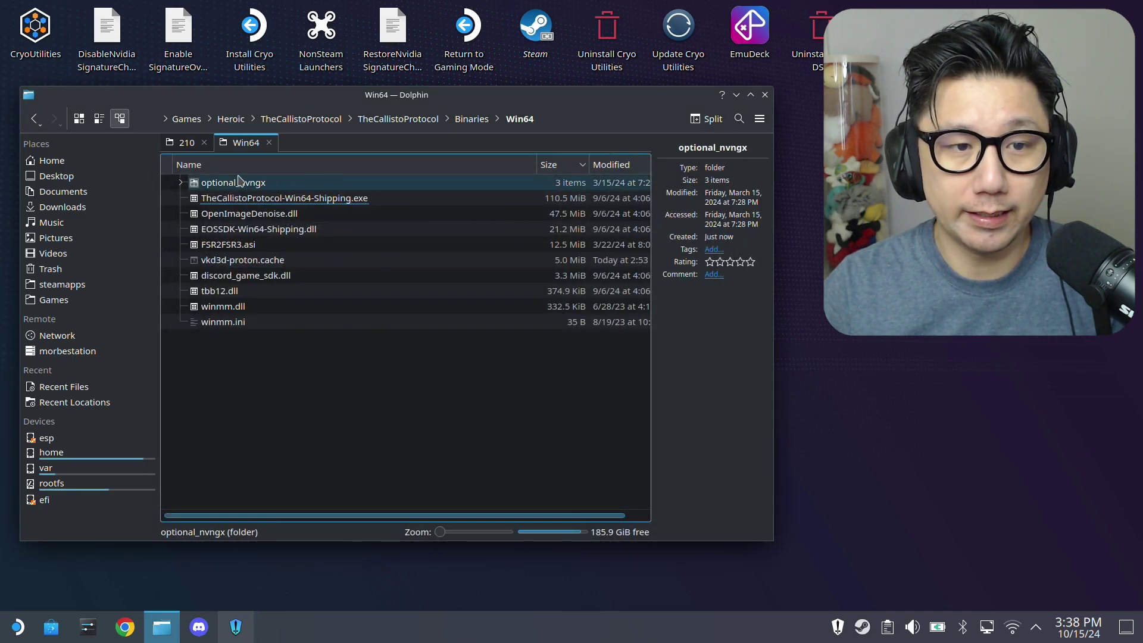
# - Copy nvngx.dll from optional_nvngx and paste it into Win64, then reopen optional_nvngx
pyautogui.doubleClick(275, 189)
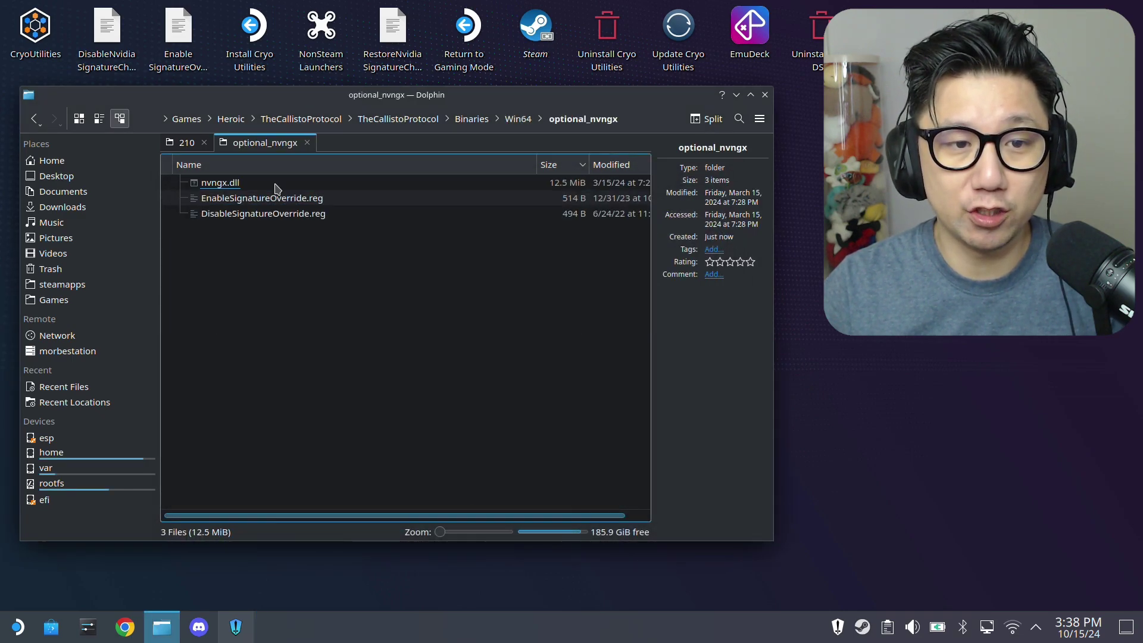
pyautogui.click(220, 185)
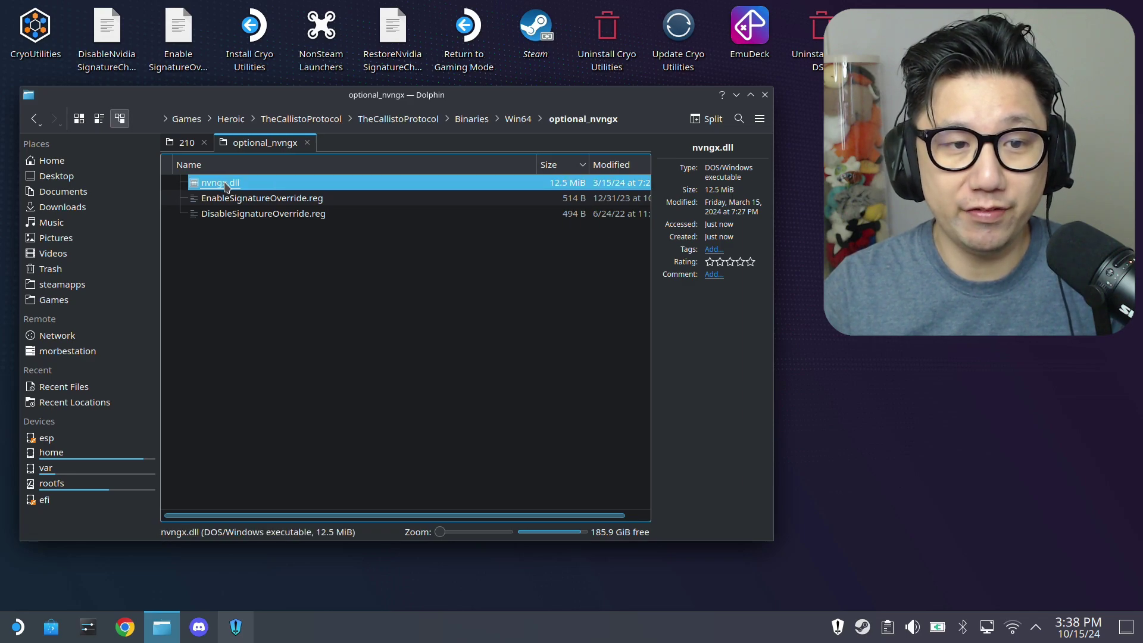
pyautogui.press('F2')
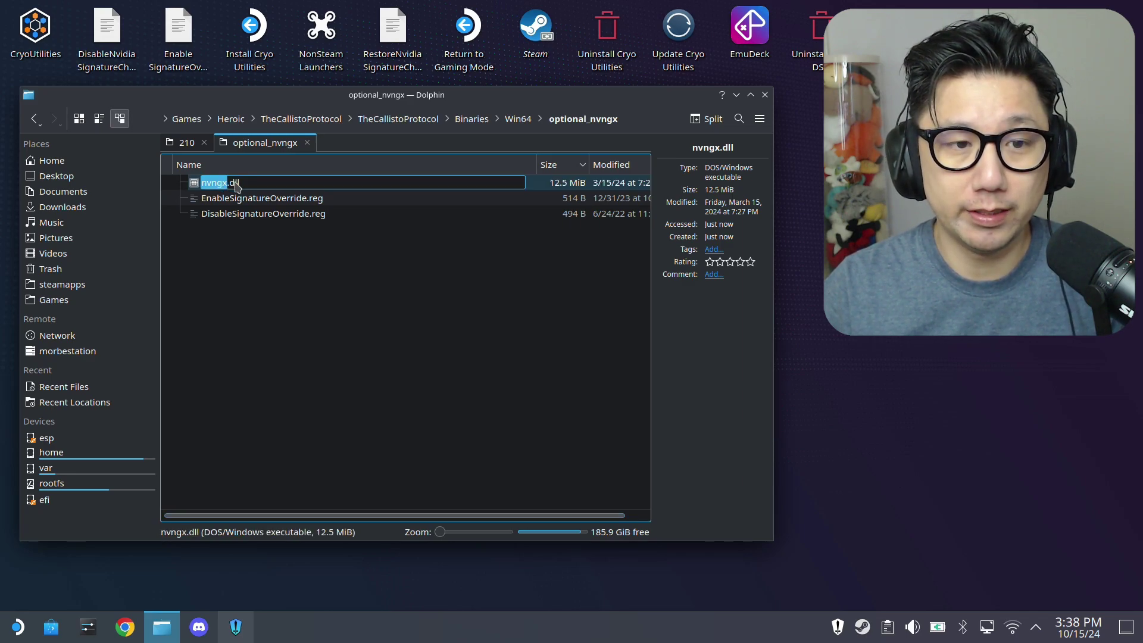
pyautogui.click(226, 217)
pyautogui.click(239, 187)
pyautogui.rightClick(239, 188)
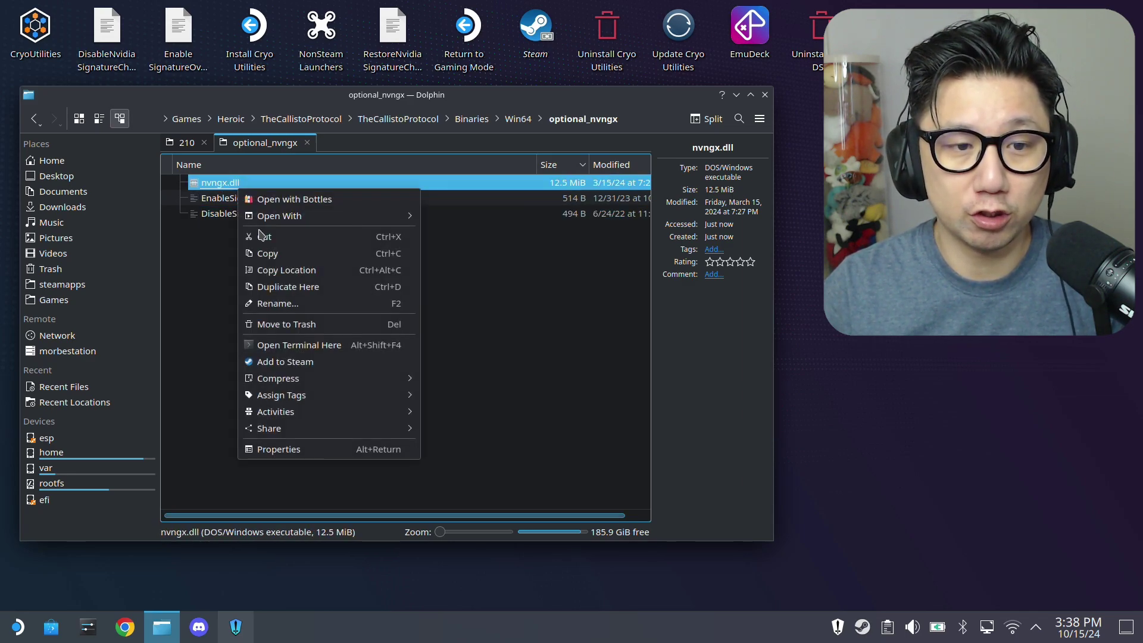
pyautogui.click(268, 253)
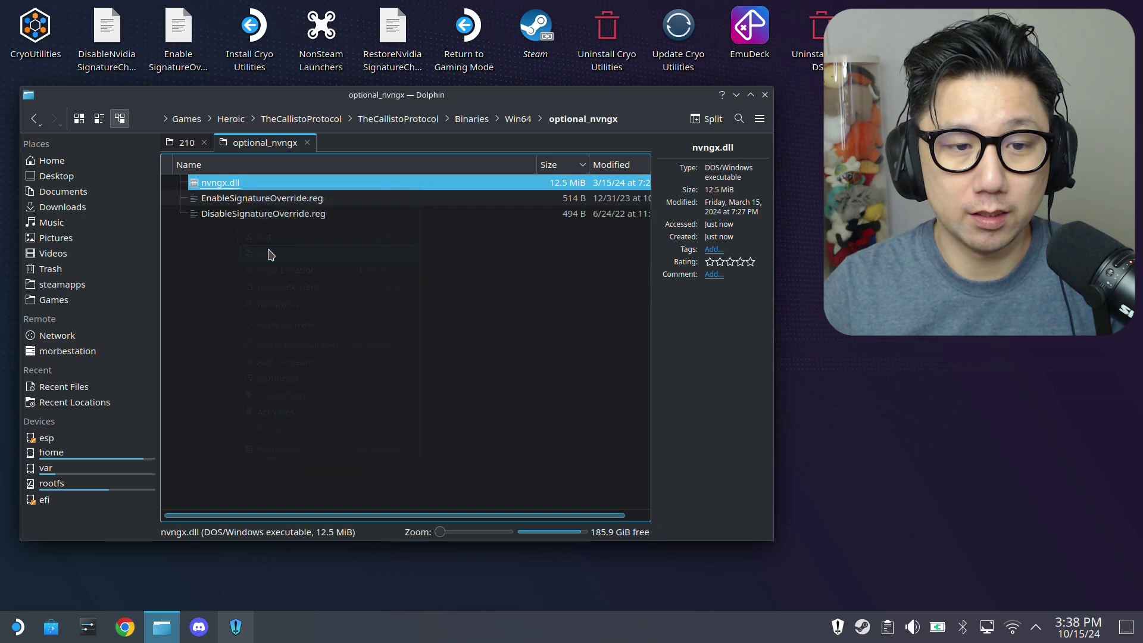
pyautogui.click(522, 121)
pyautogui.click(255, 375)
pyautogui.rightClick(243, 410)
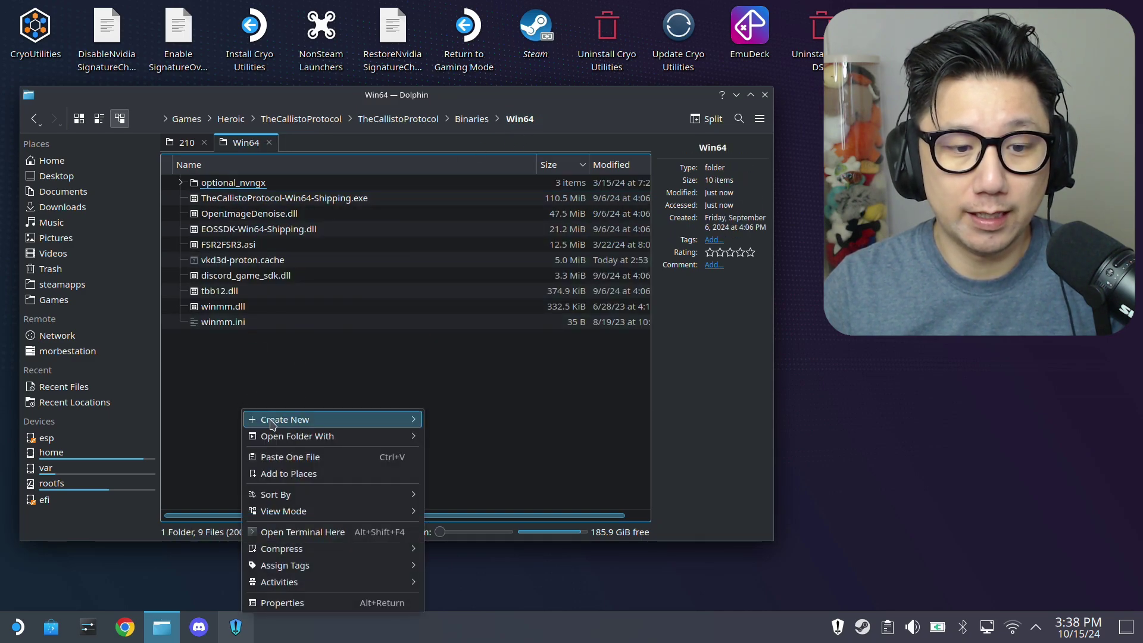
pyautogui.click(282, 456)
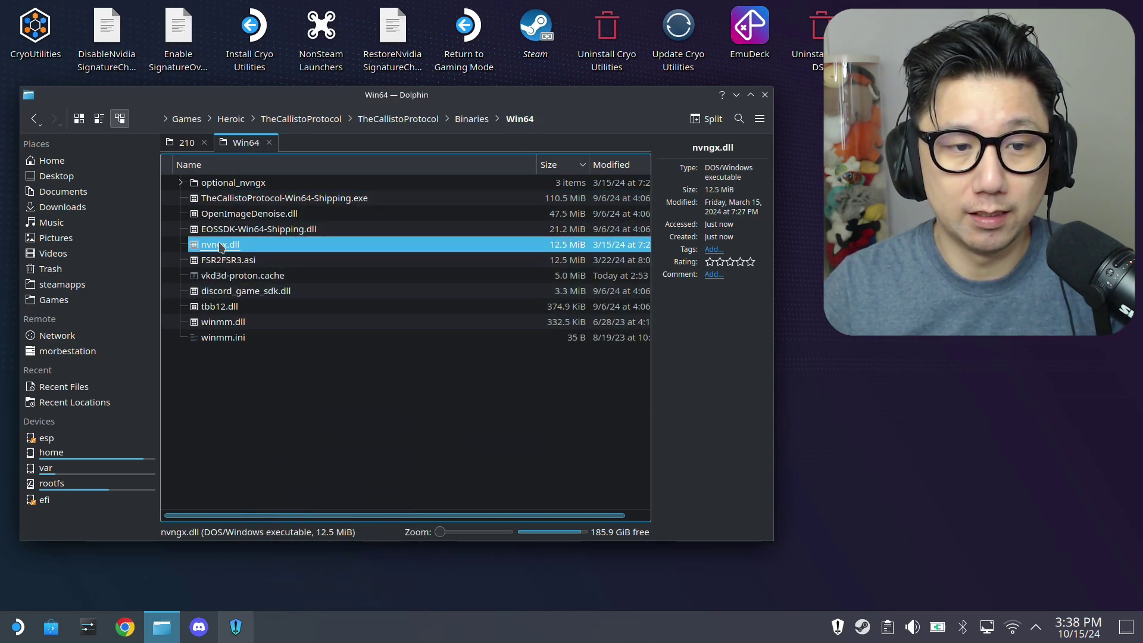
pyautogui.click(220, 183)
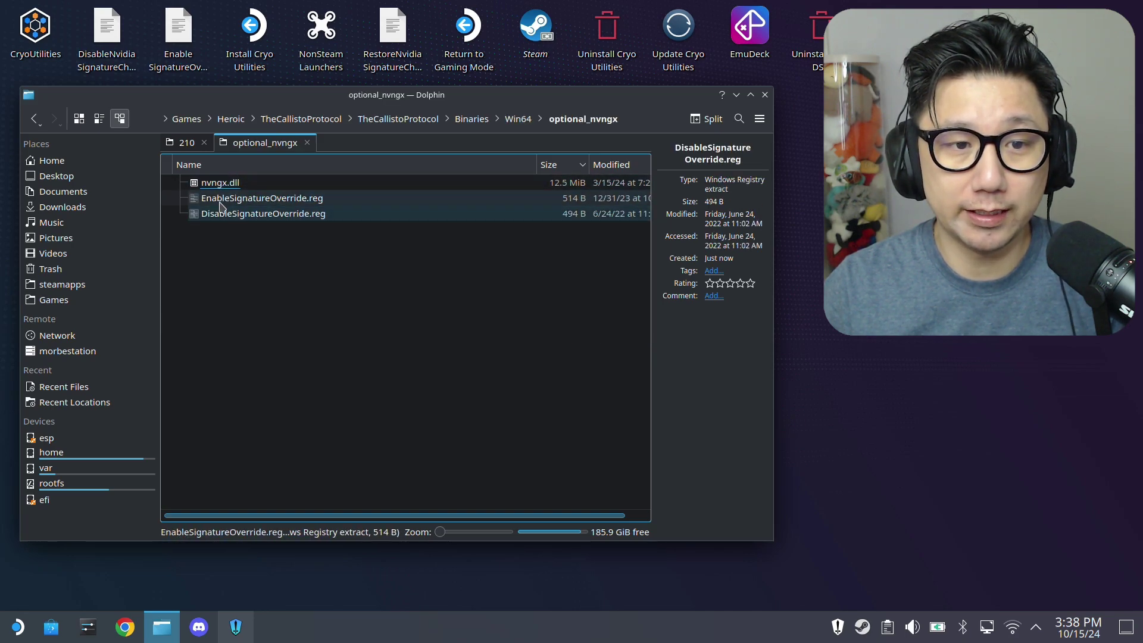
# - Copy EnableSignatureOverride.reg onto the desktop, overwriting the identical existing copy
pyautogui.click(220, 205)
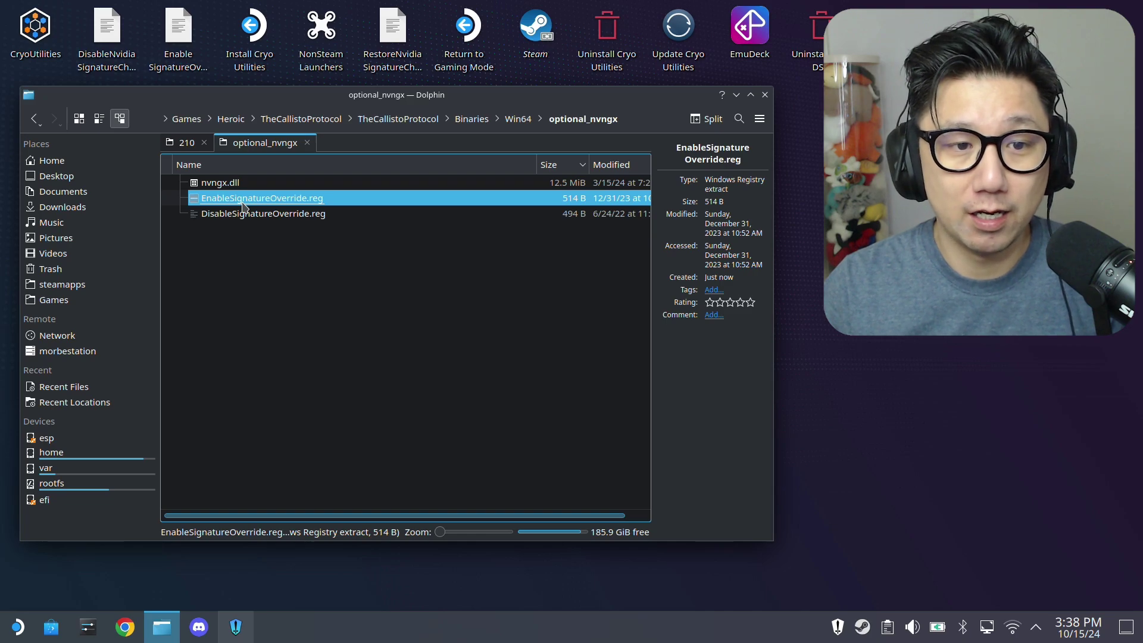
pyautogui.rightClick(243, 207)
pyautogui.click(279, 267)
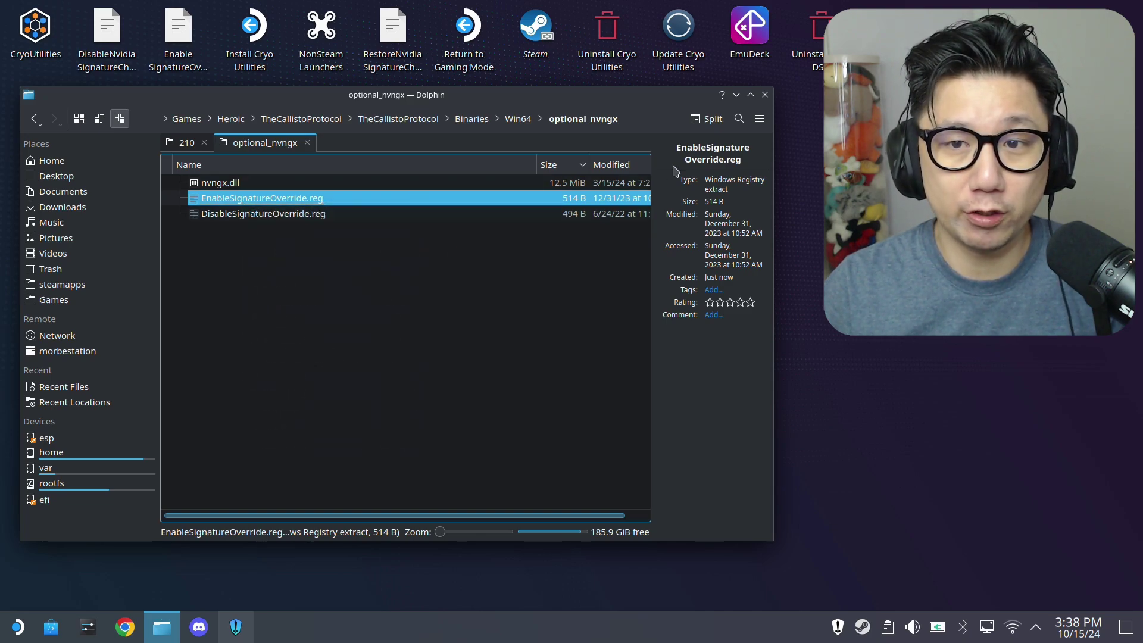
pyautogui.click(736, 95)
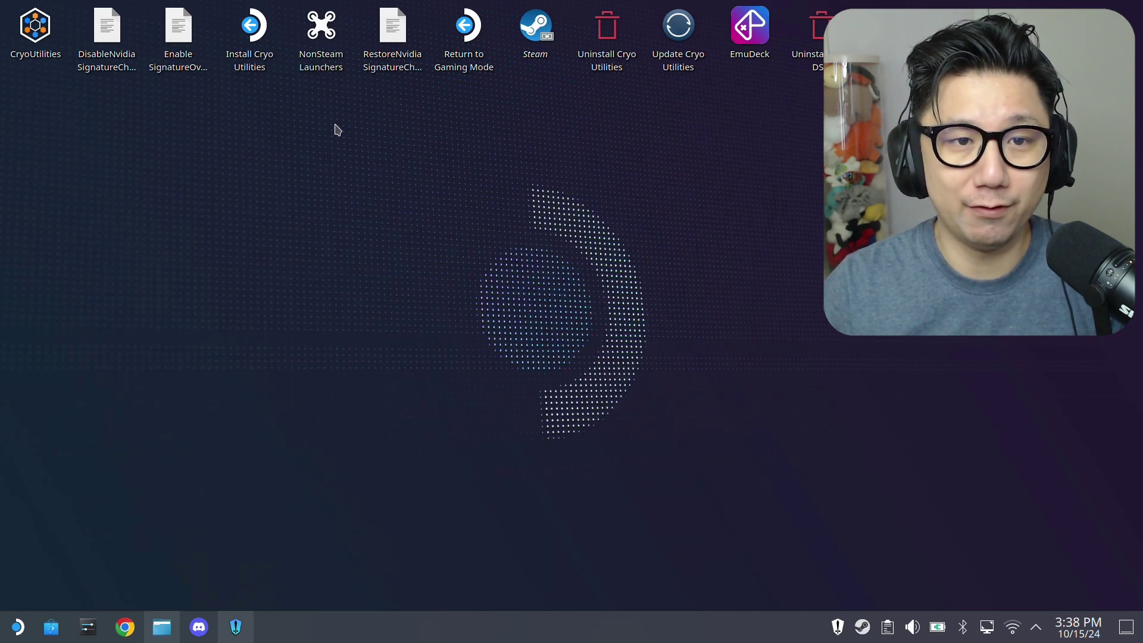
pyautogui.rightClick(288, 122)
pyautogui.moveTo(353, 172)
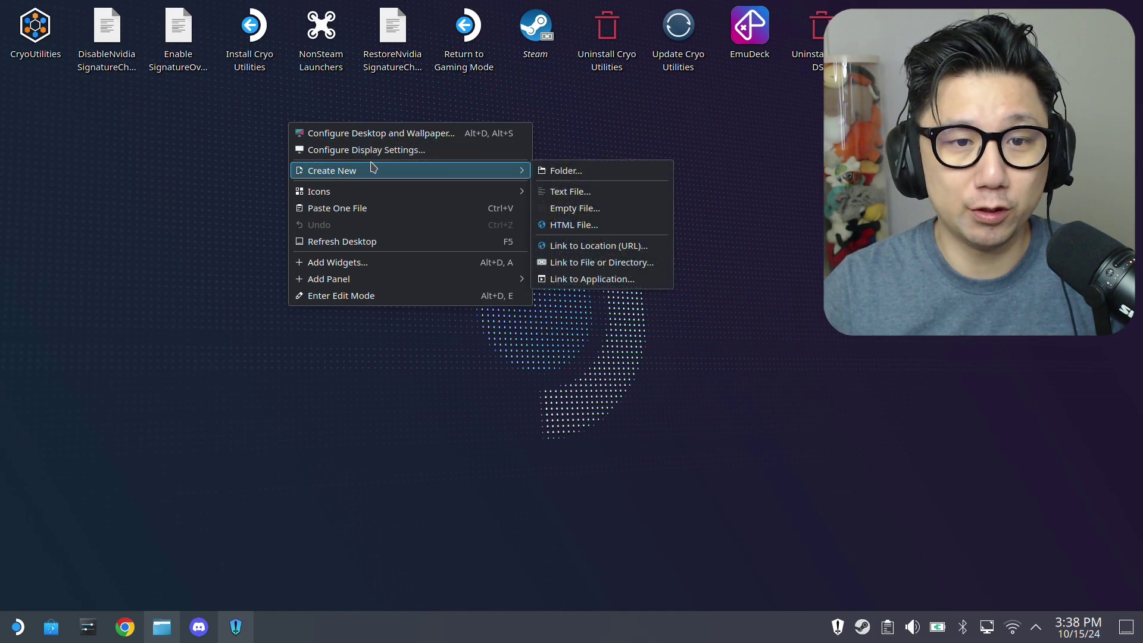
pyautogui.click(346, 206)
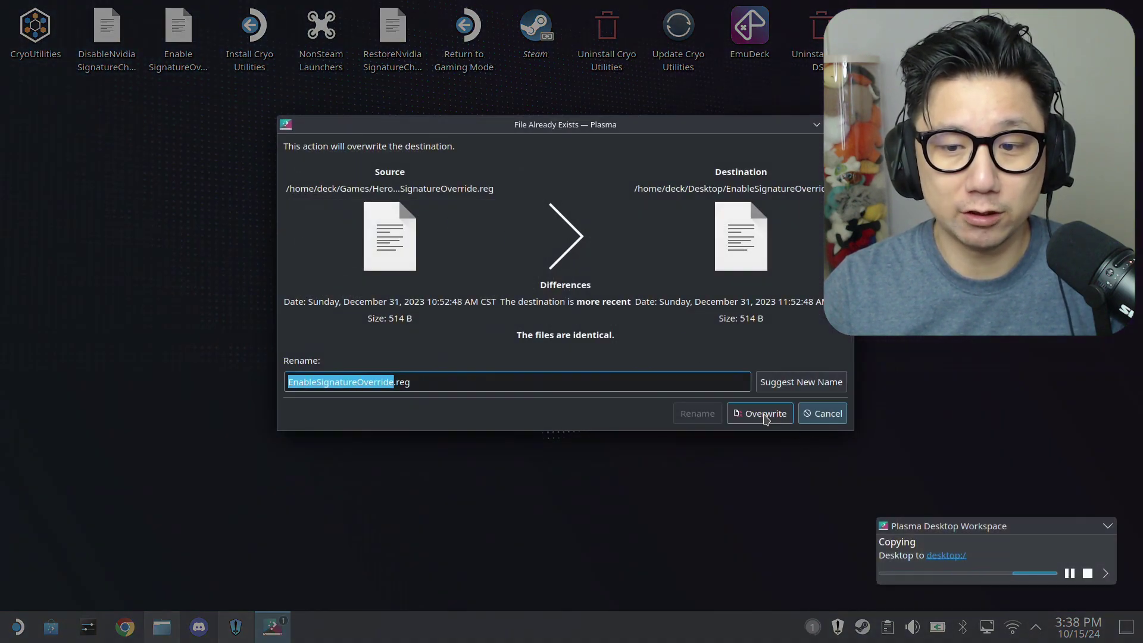
pyautogui.click(765, 414)
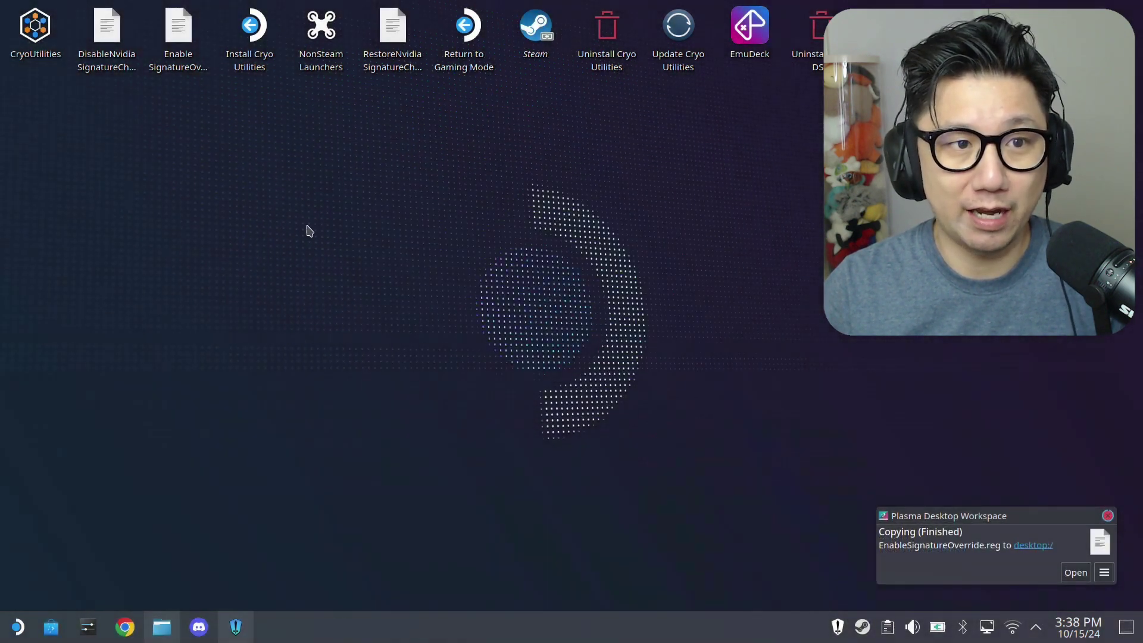
# - Restore Dolphin and go back up to the Win64 game folder
pyautogui.click(250, 624)
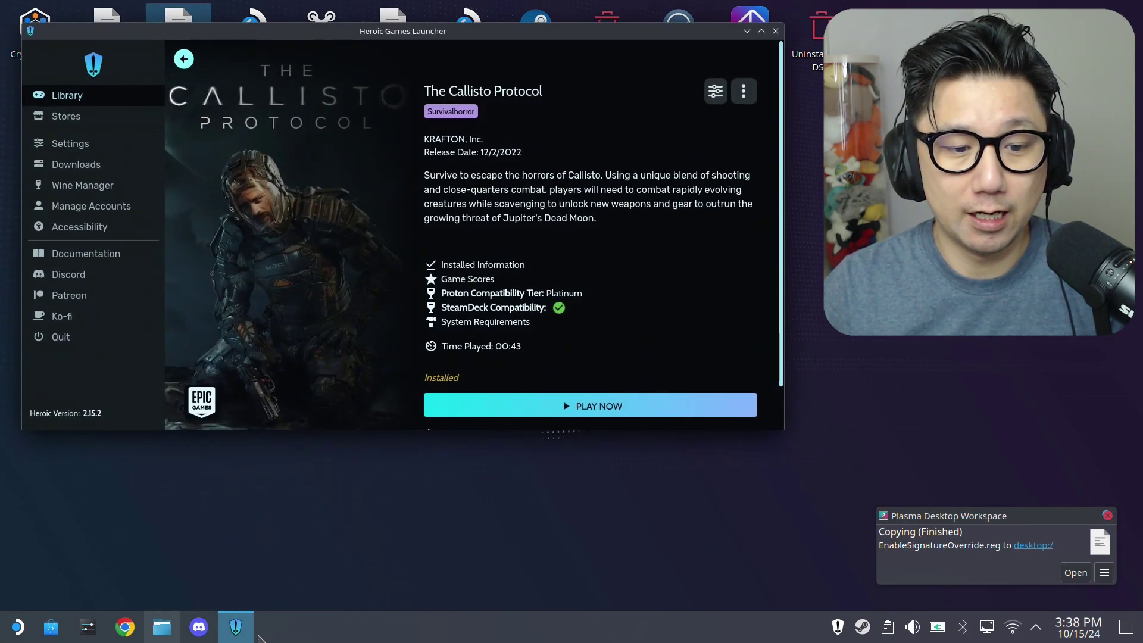
pyautogui.click(245, 629)
pyautogui.click(161, 626)
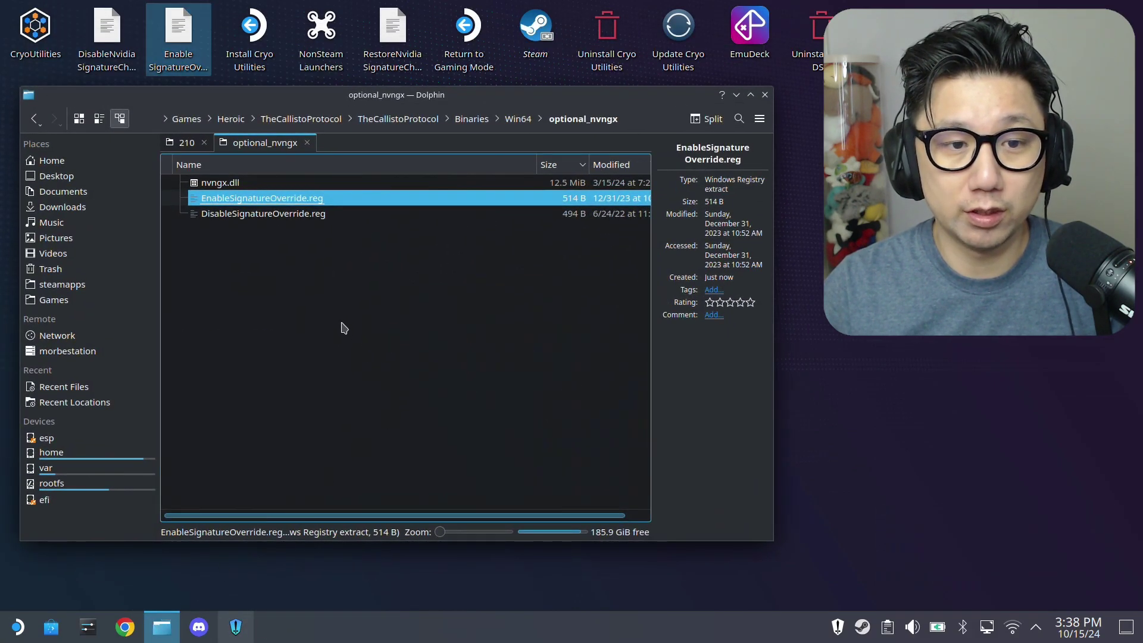
pyautogui.click(344, 327)
pyautogui.click(510, 122)
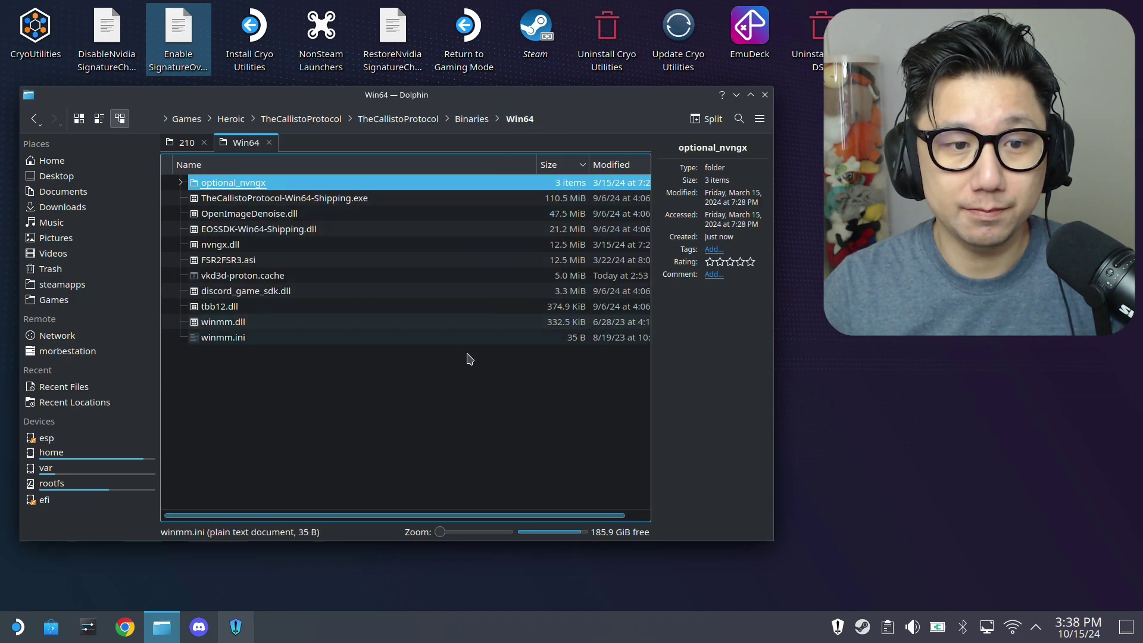
pyautogui.click(426, 446)
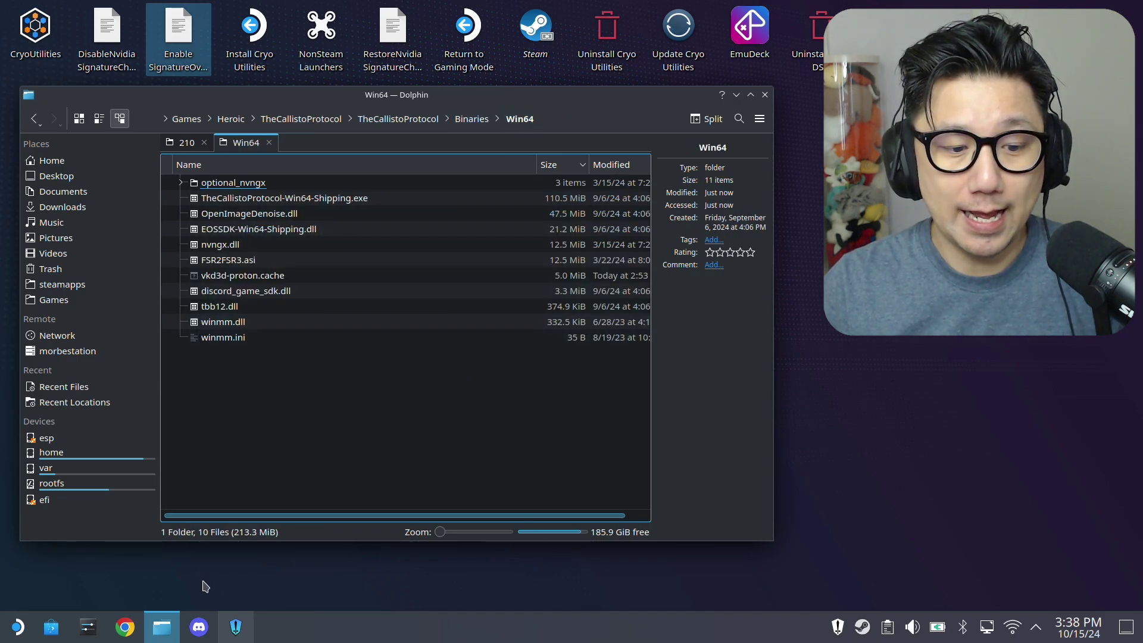
# - Open The Callisto Protocol's settings, browse OTHER, ADVANCED and GAMESCOPE, and settle on WINE near WINETRICKS
pyautogui.click(232, 635)
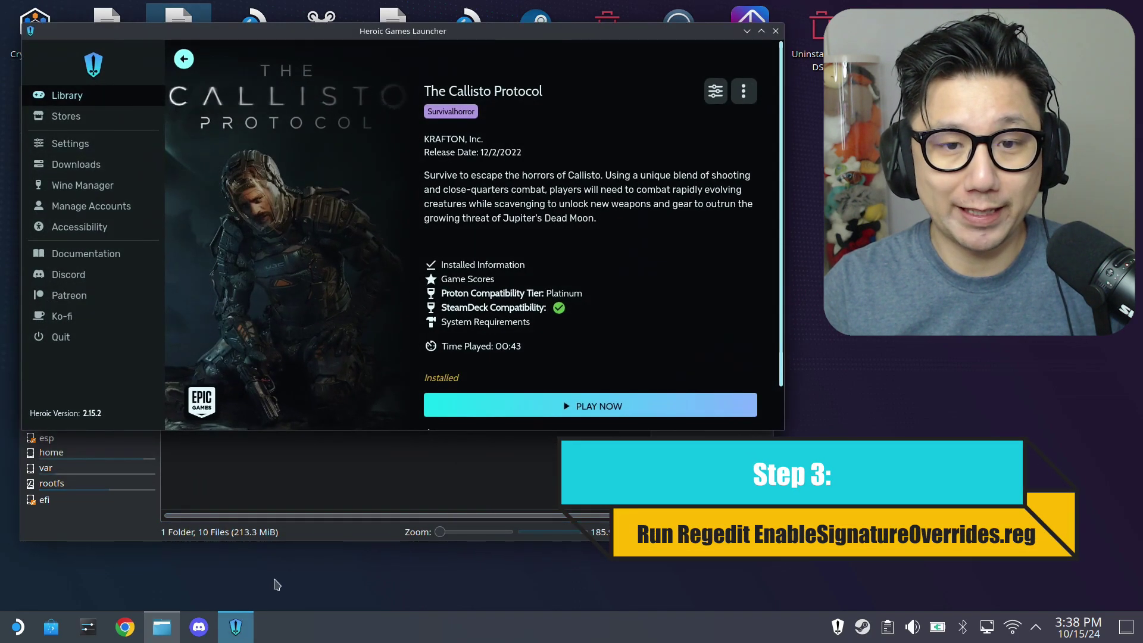
pyautogui.click(714, 93)
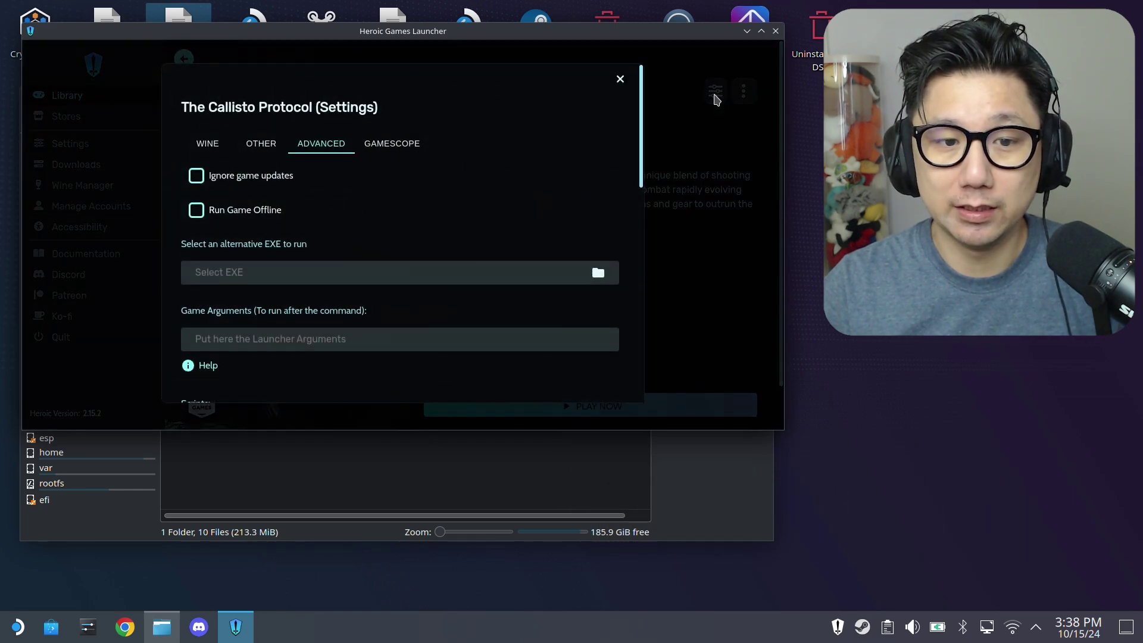
pyautogui.click(187, 143)
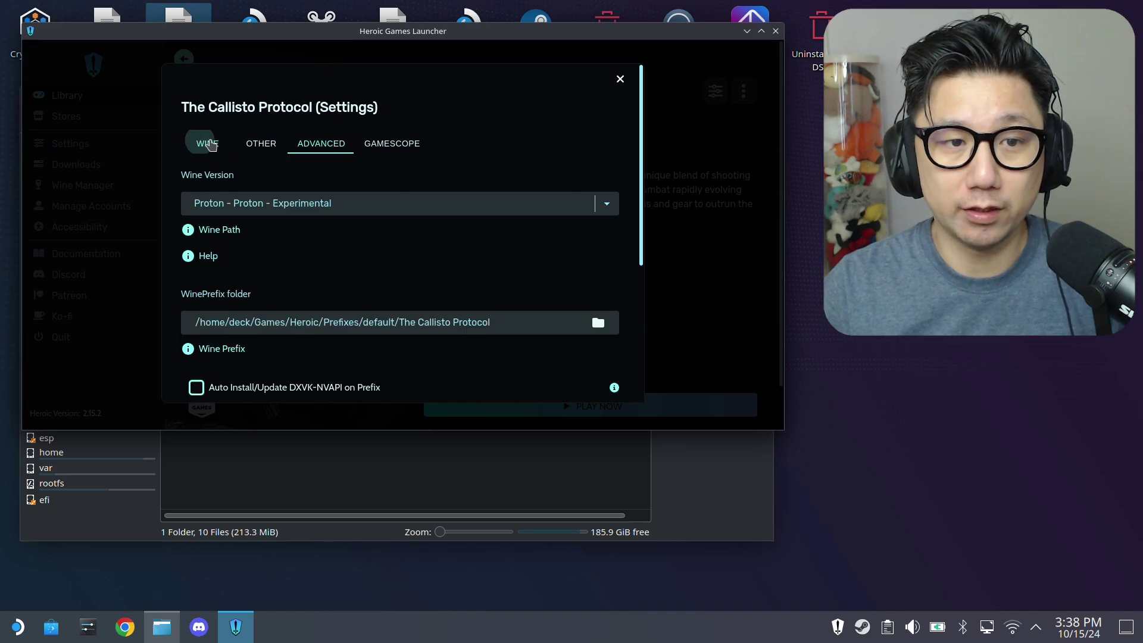
pyautogui.click(264, 144)
pyautogui.click(322, 143)
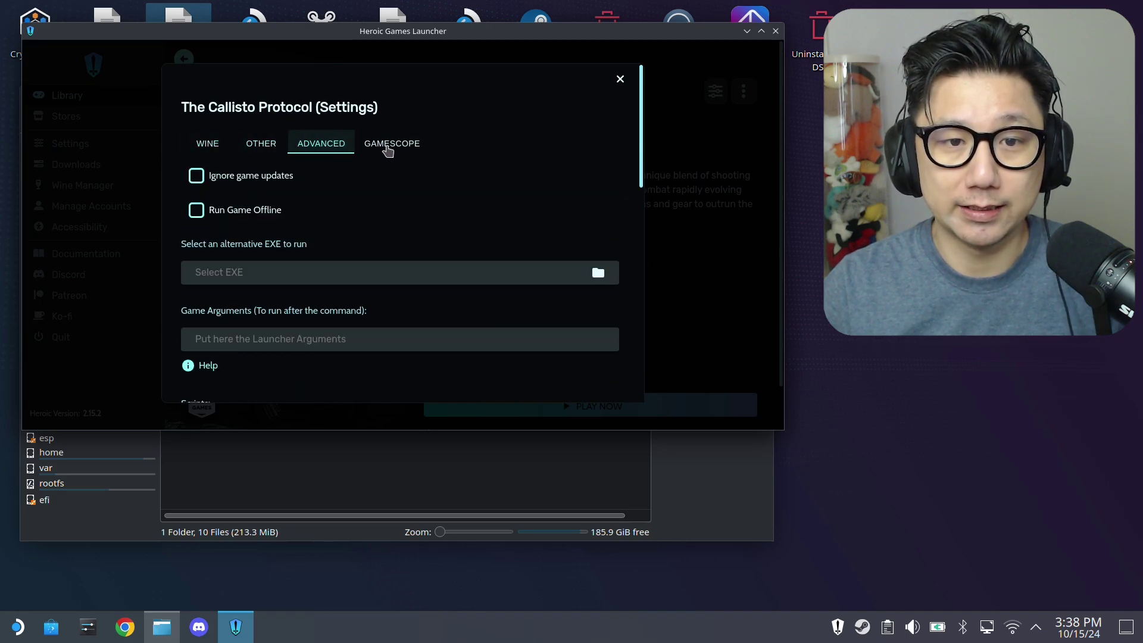
pyautogui.click(392, 143)
pyautogui.click(207, 144)
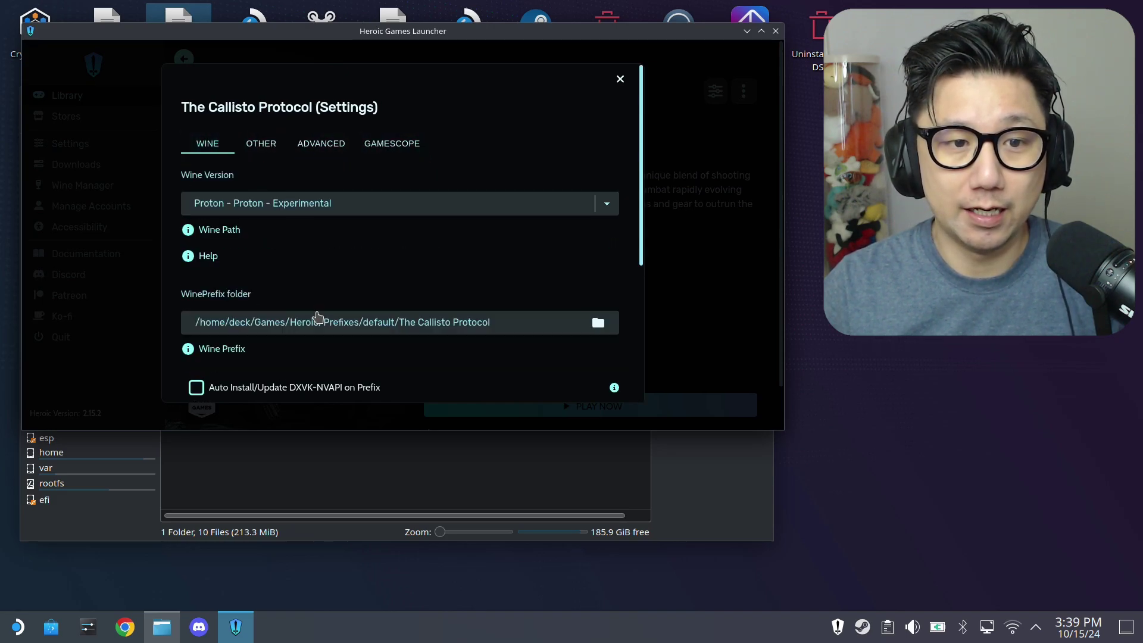
pyautogui.scroll(-4, 319, 316)
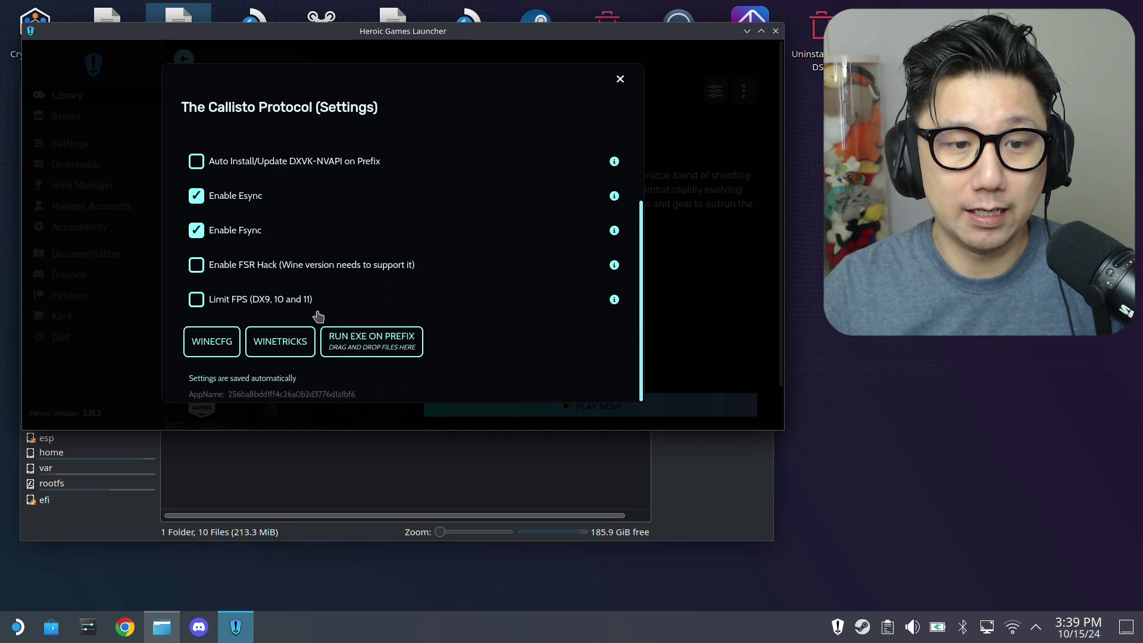
pyautogui.scroll(4, 318, 316)
pyautogui.scroll(-1, 311, 208)
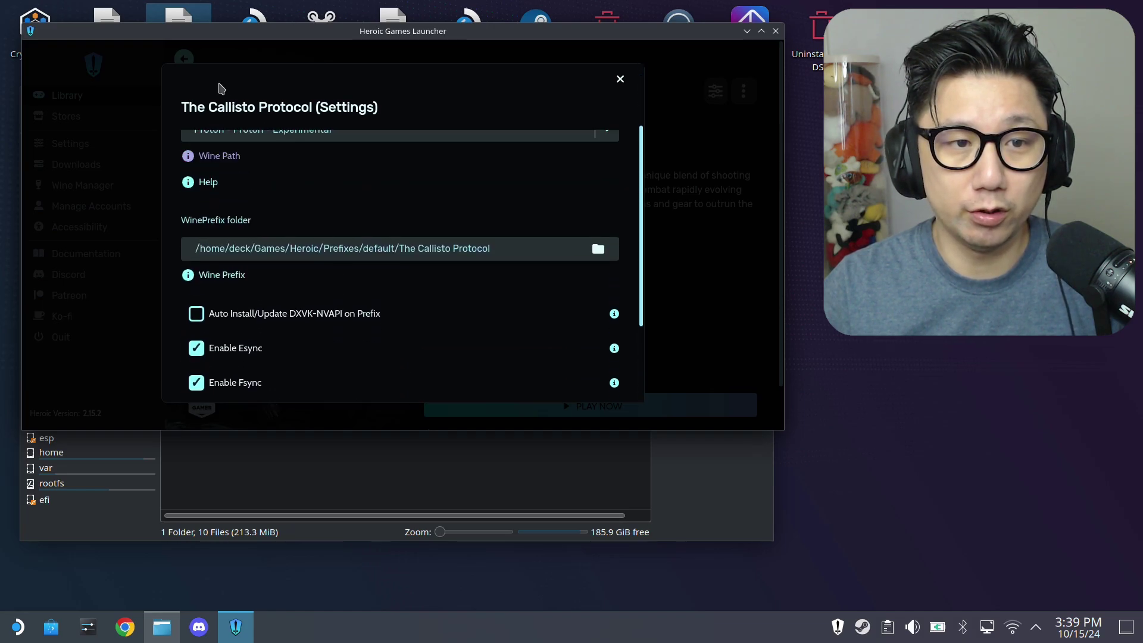
pyautogui.scroll(1, 251, 164)
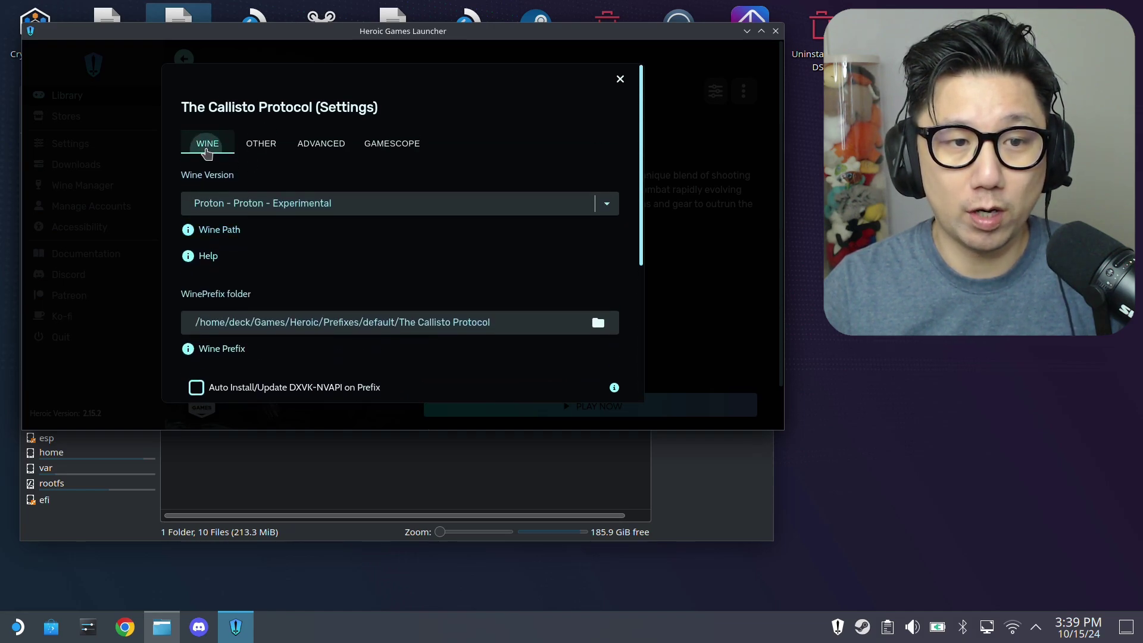
pyautogui.scroll(-4, 316, 250)
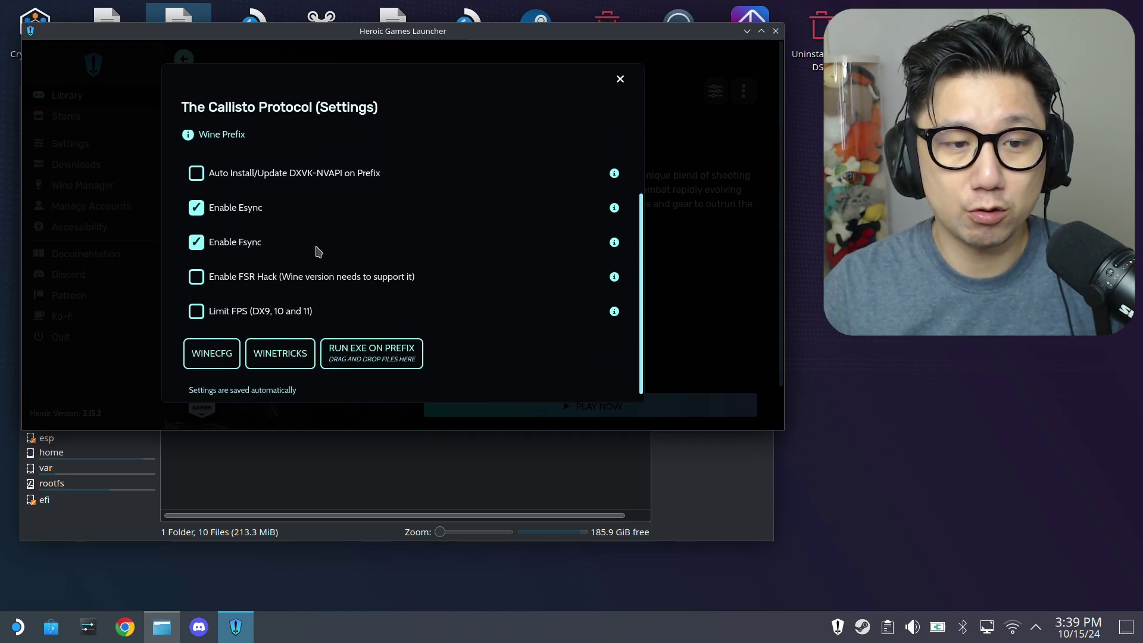
# - Open the Winetricks GUI, accept the 64-bit warning and default prefix, and select Run regedit
pyautogui.click(273, 344)
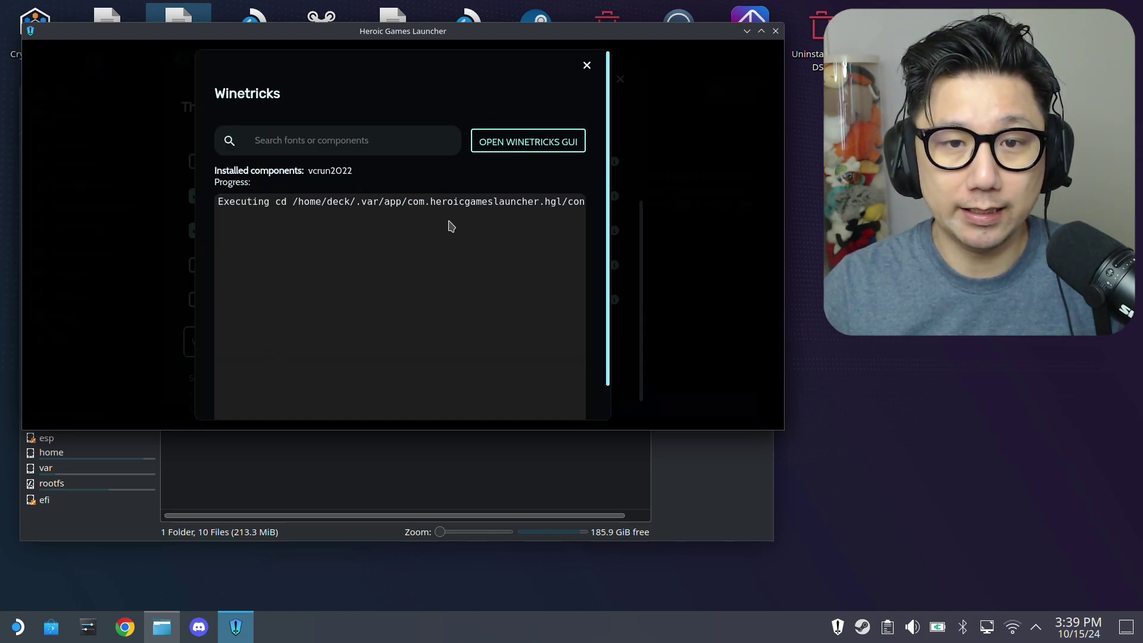
pyautogui.click(570, 140)
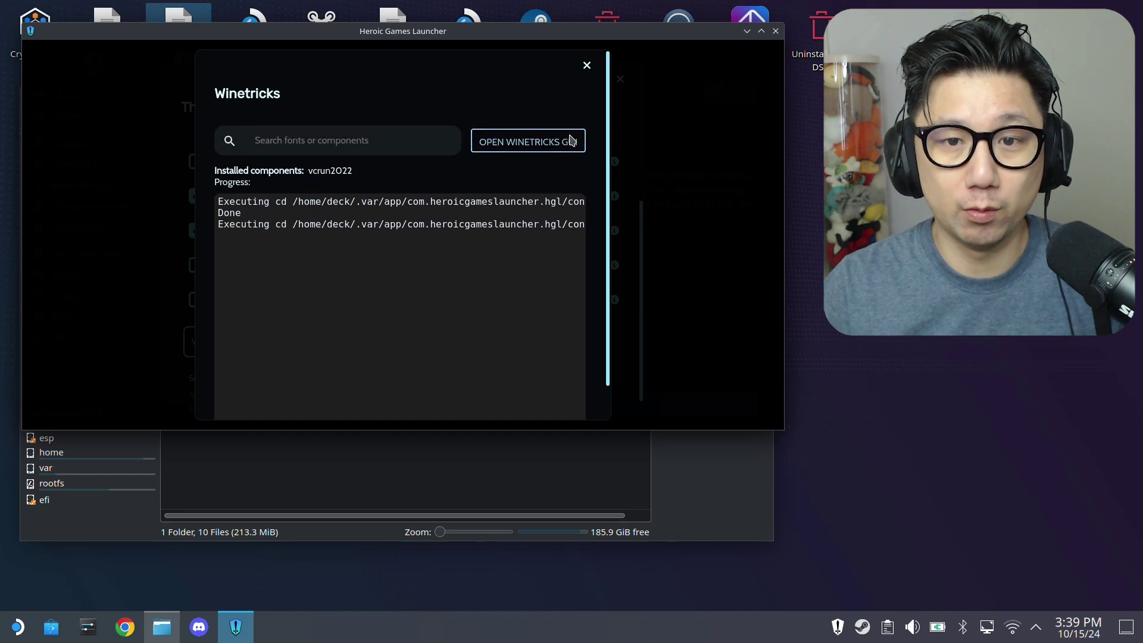
pyautogui.click(524, 141)
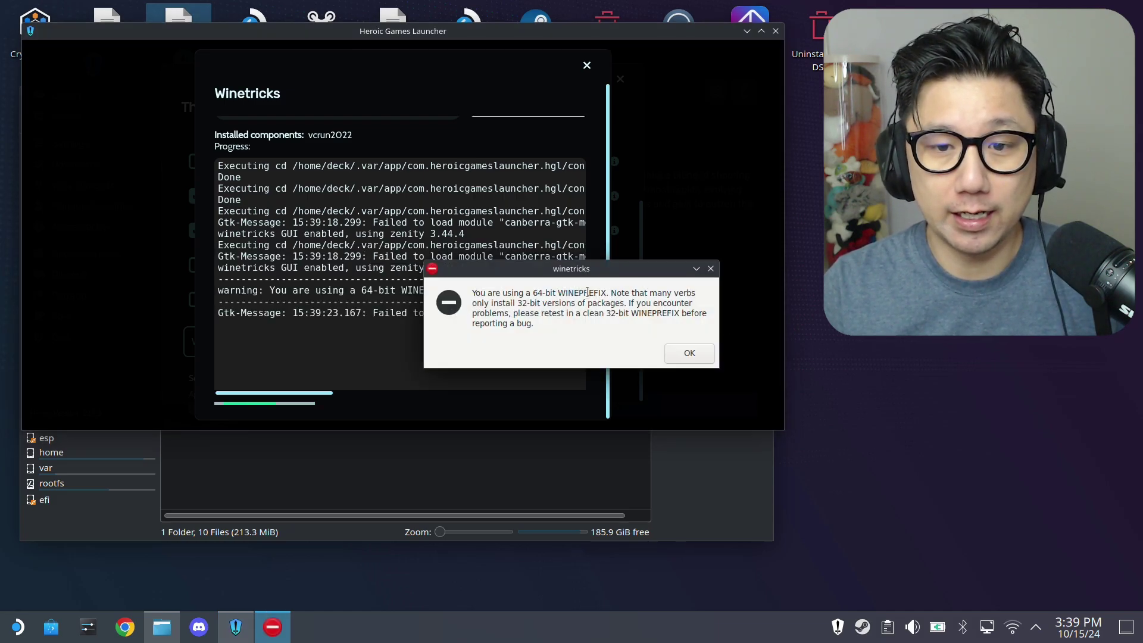
pyautogui.click(689, 359)
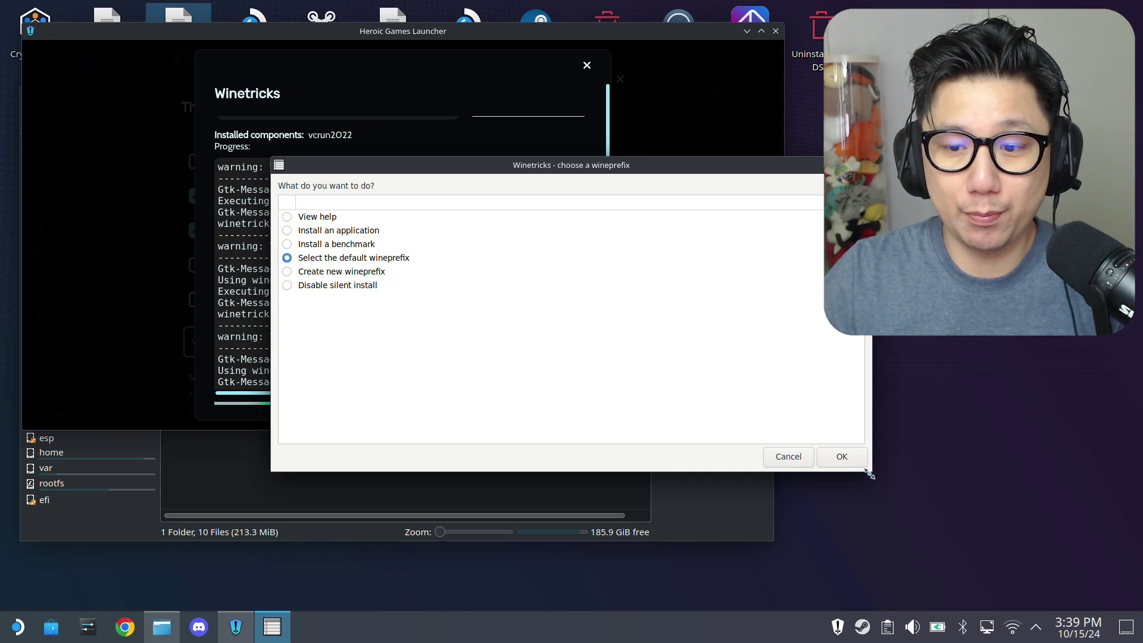
pyautogui.click(855, 462)
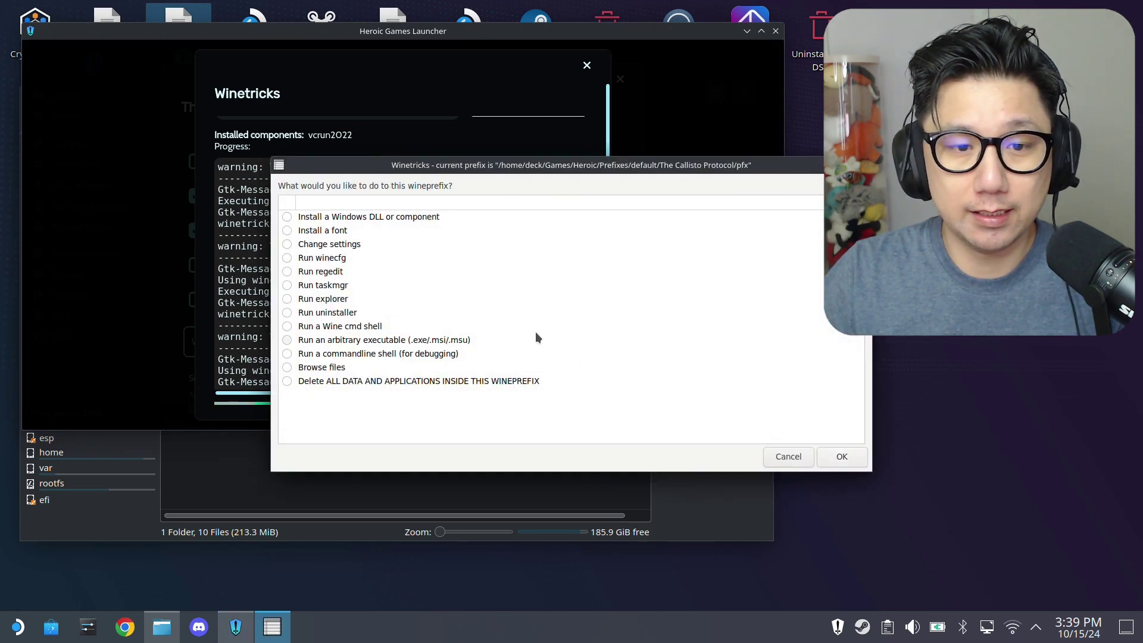
pyautogui.click(306, 272)
# - Launch the registry editor and start Registry > Import Registry File
pyautogui.click(839, 463)
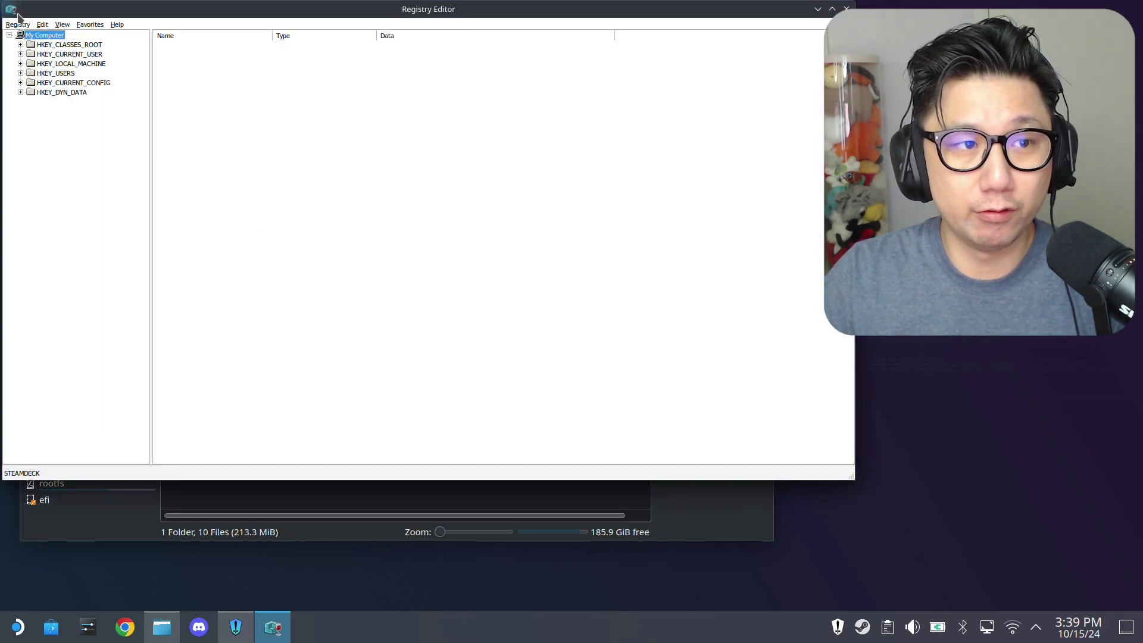
pyautogui.click(18, 24)
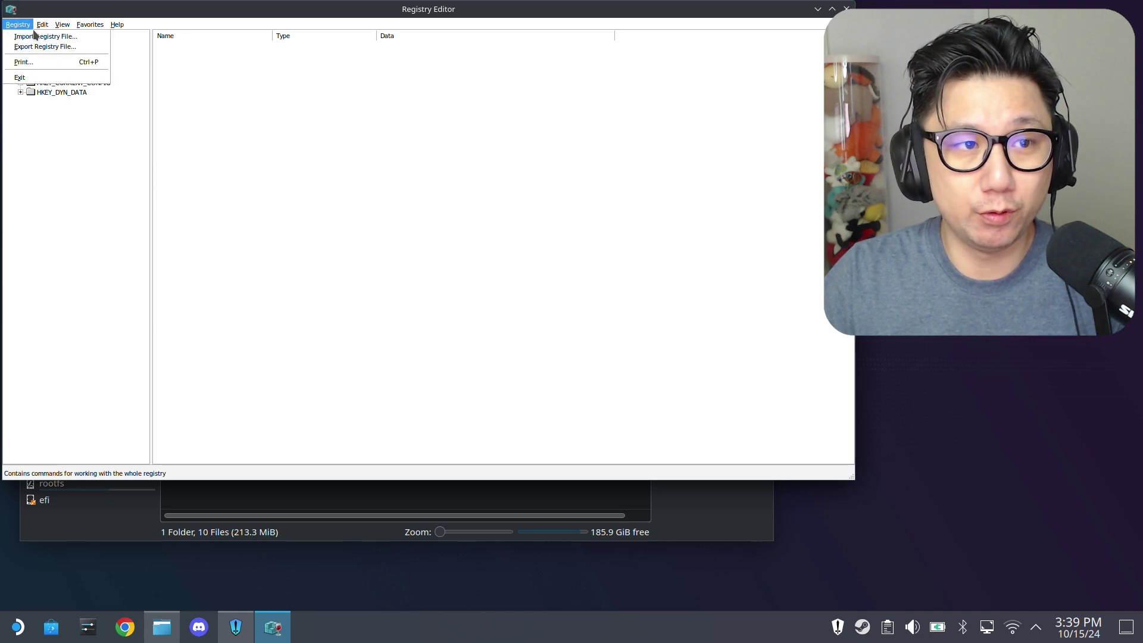
pyautogui.click(35, 37)
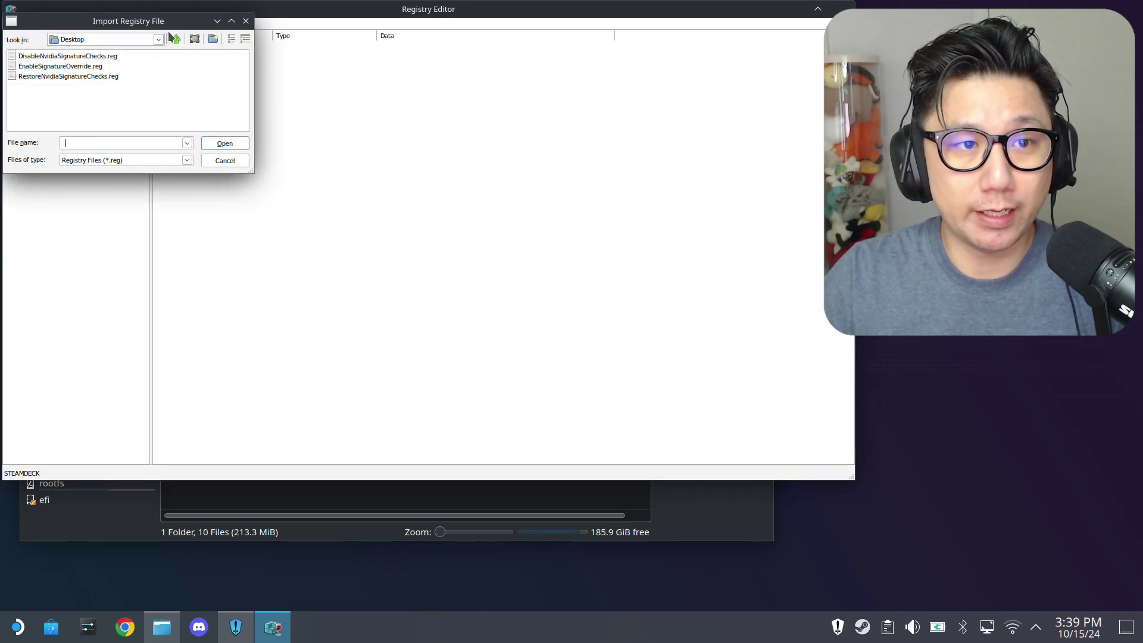
pyautogui.click(175, 39)
pyautogui.click(158, 39)
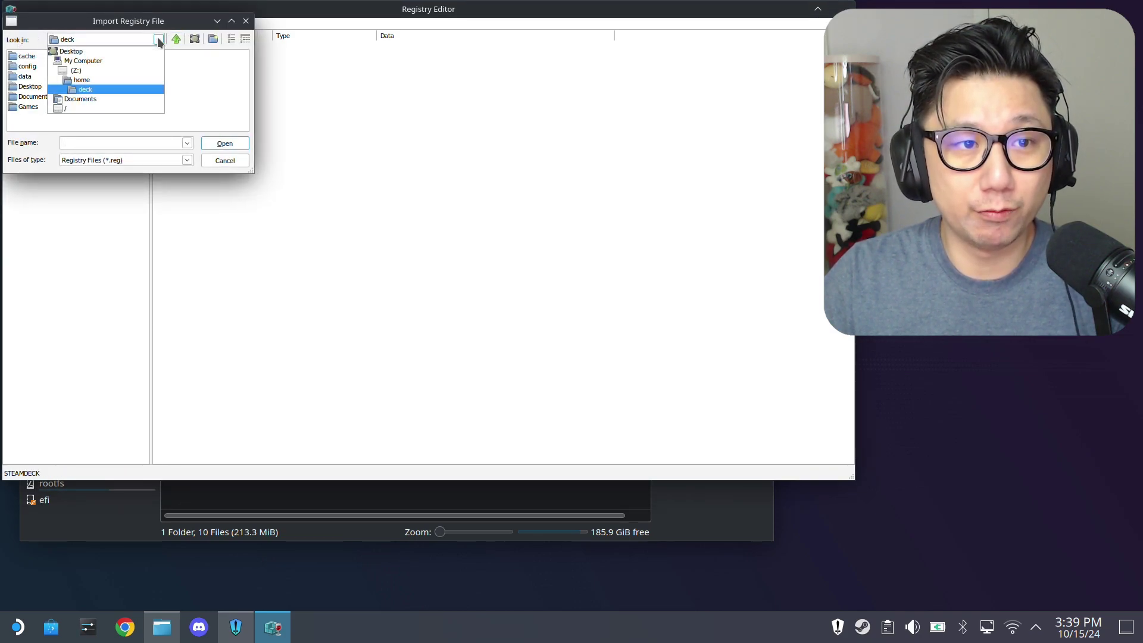
pyautogui.click(112, 51)
# - Browse to /home/deck/Desktop and import EnableSignatureOverride.reg, acknowledging the success message
pyautogui.doubleClick(21, 57)
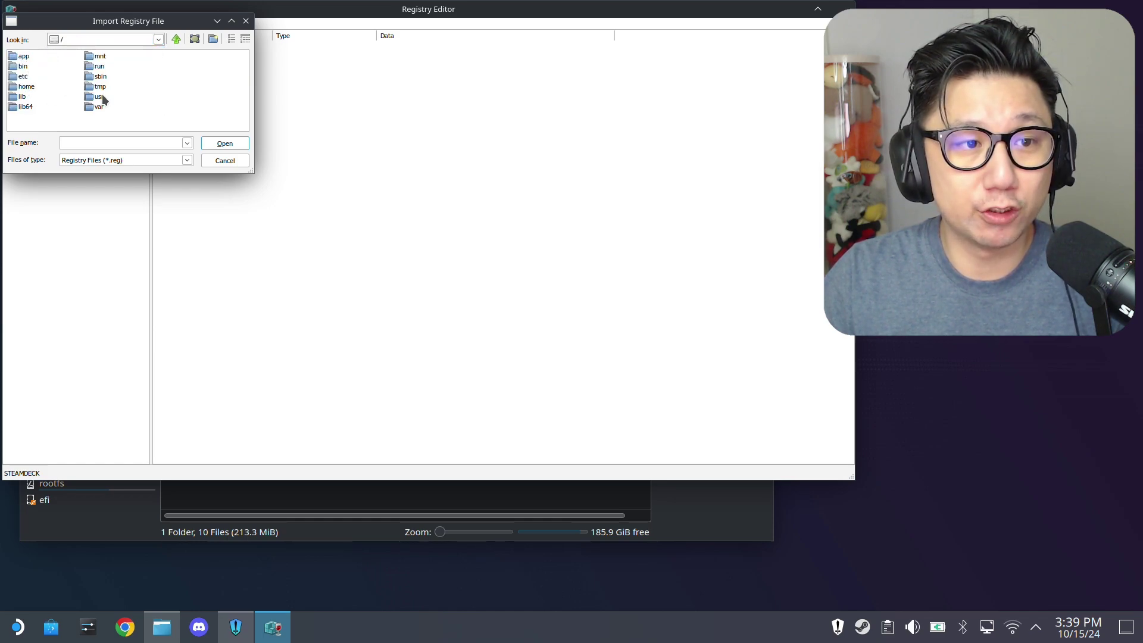
pyautogui.doubleClick(26, 87)
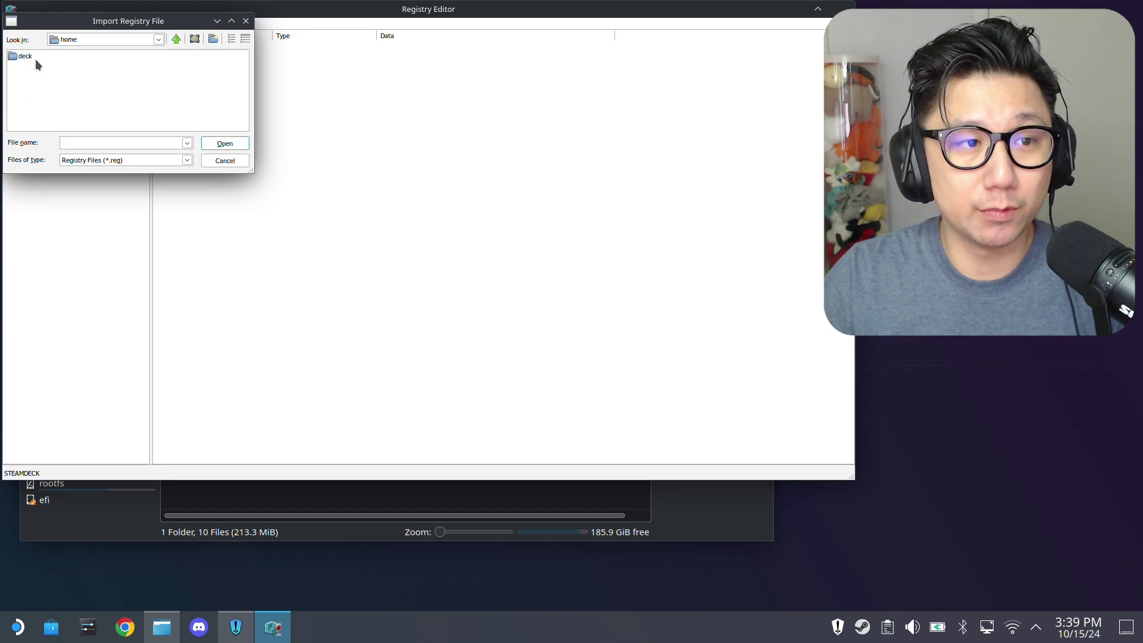
pyautogui.doubleClick(35, 60)
pyautogui.doubleClick(33, 87)
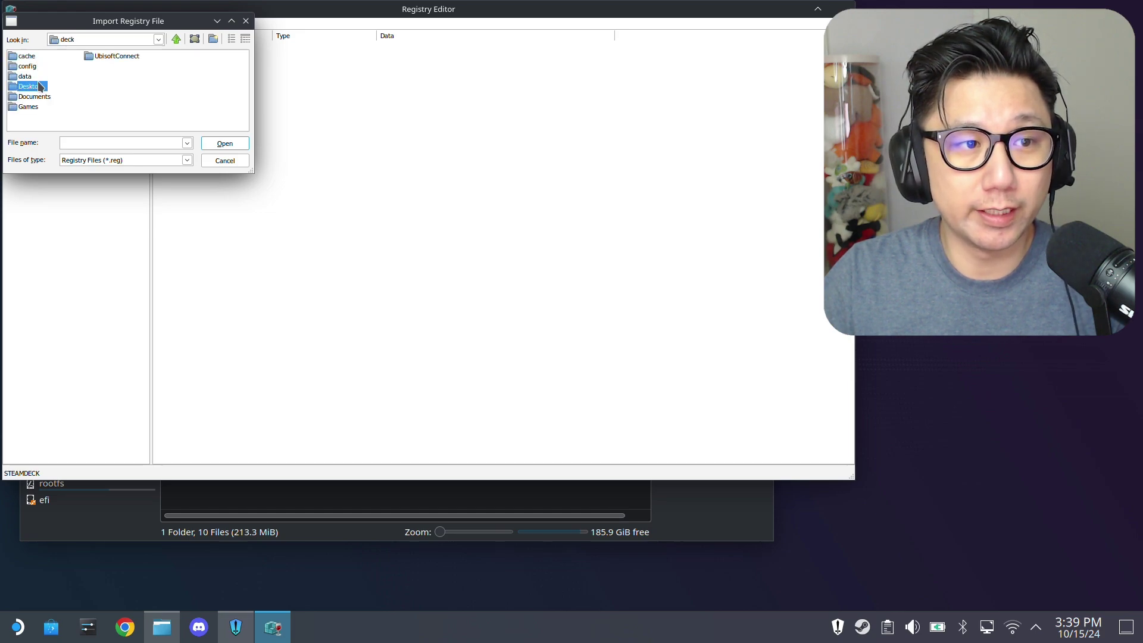
pyautogui.click(49, 67)
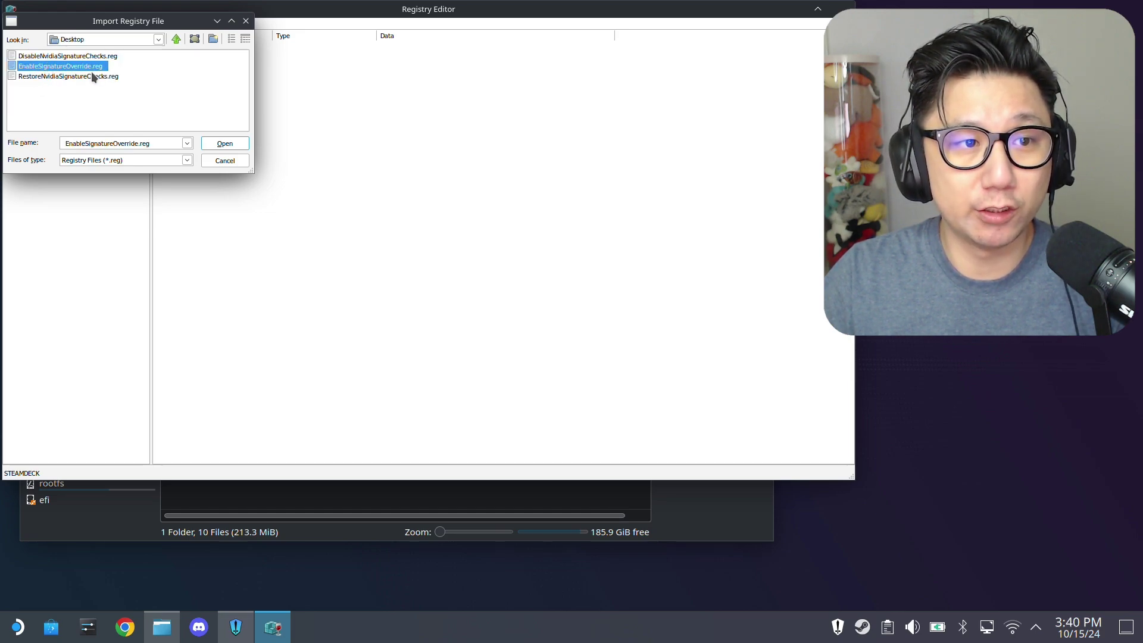
pyautogui.click(233, 147)
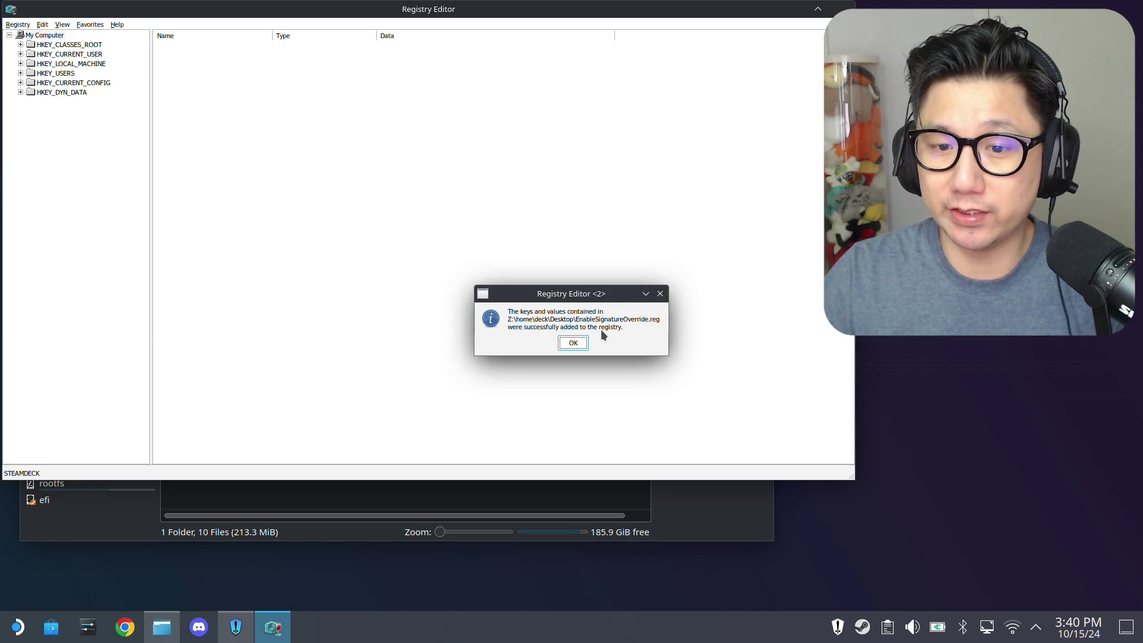
pyautogui.click(572, 341)
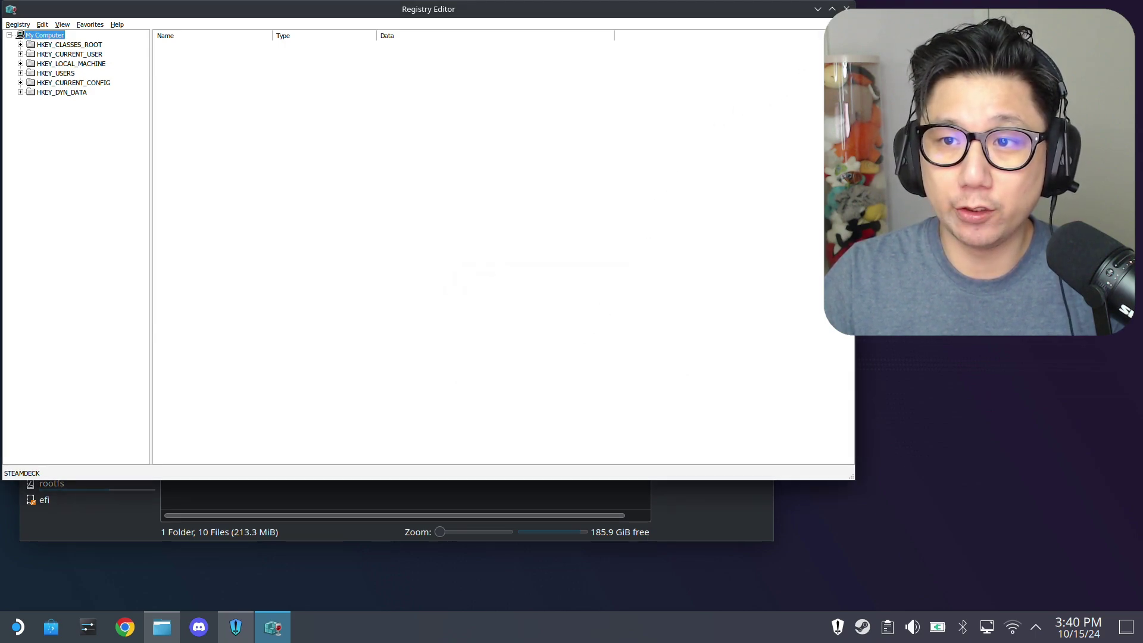
# - Close the Registry Editor, both Winetricks menus and the Winetricks dialog
pyautogui.click(846, 9)
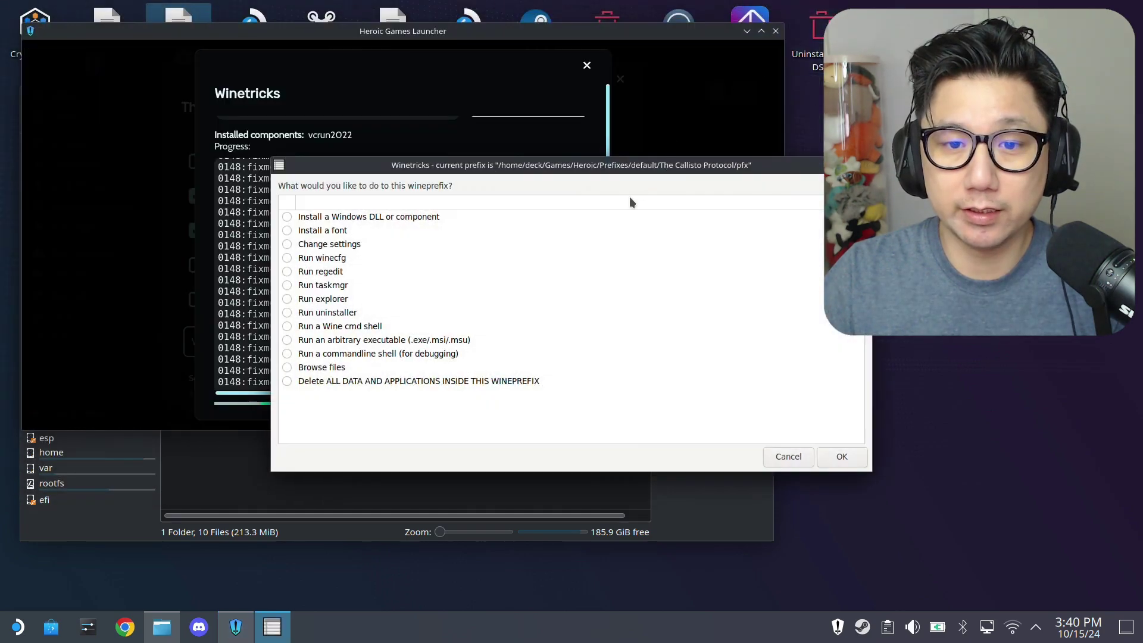
pyautogui.click(801, 464)
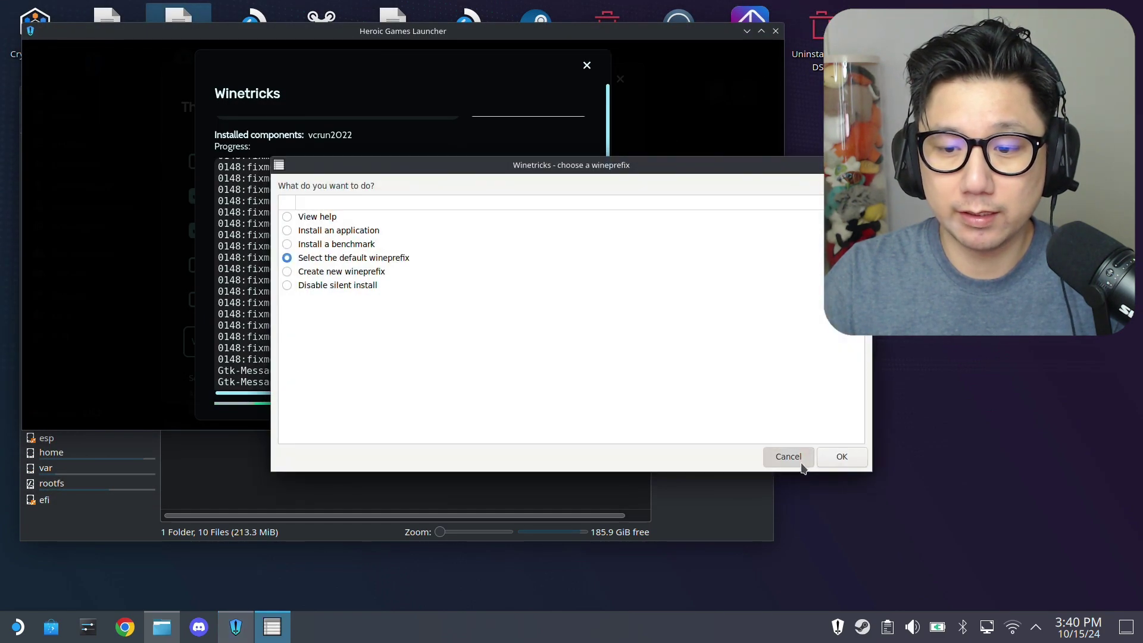
pyautogui.click(802, 464)
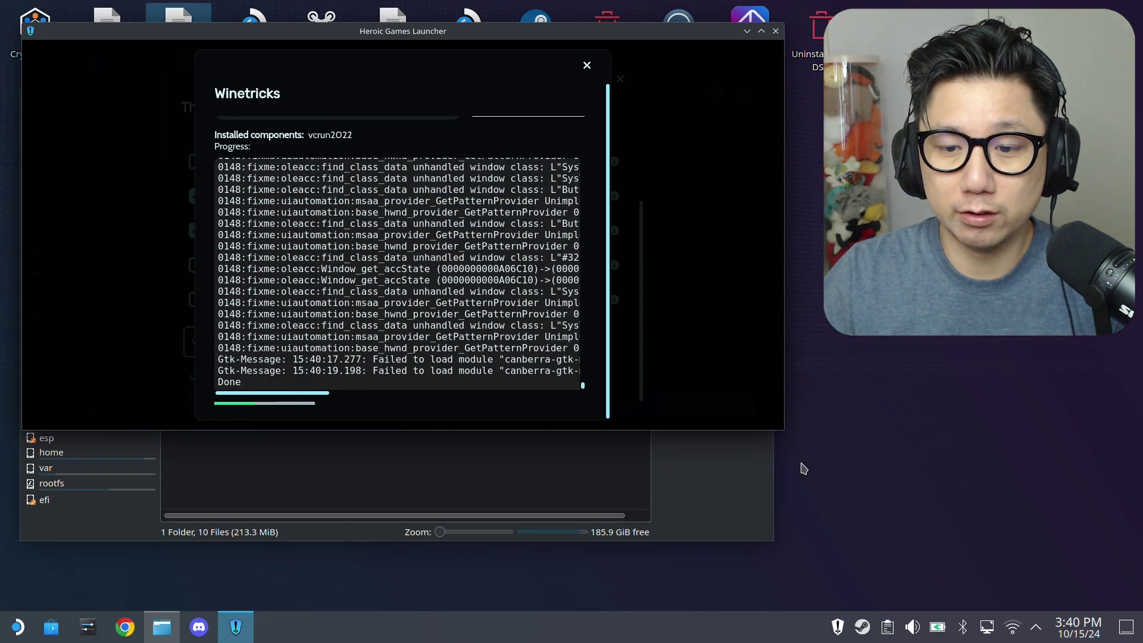
pyautogui.click(588, 67)
# - Open the game's ADVANCED settings and scroll down to Environment Variables
pyautogui.scroll(5, 428, 214)
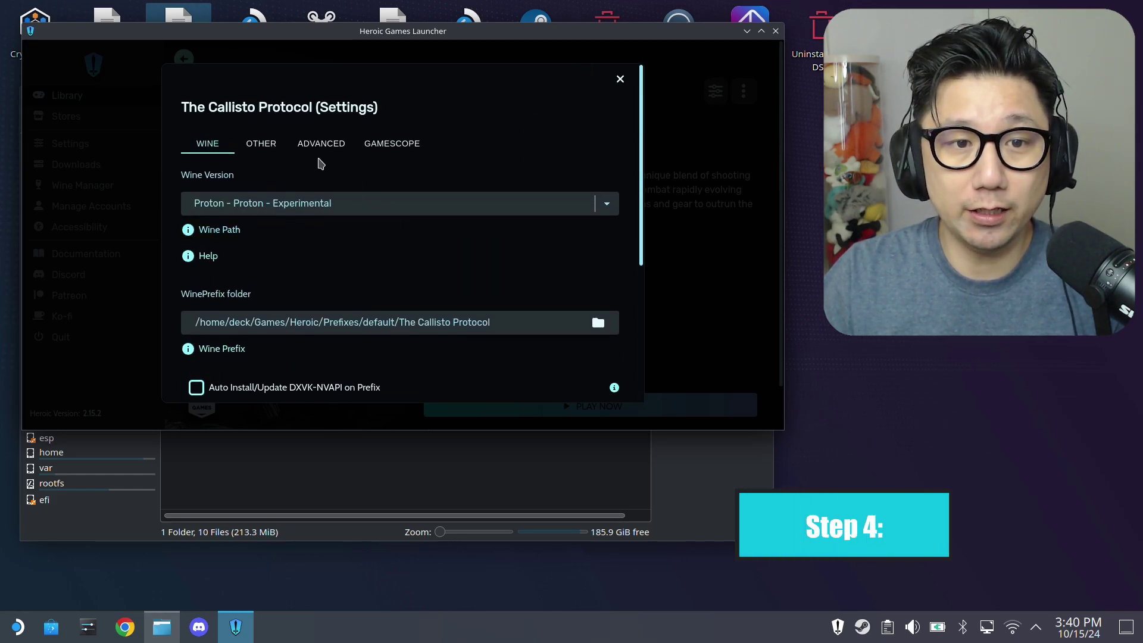
pyautogui.click(325, 154)
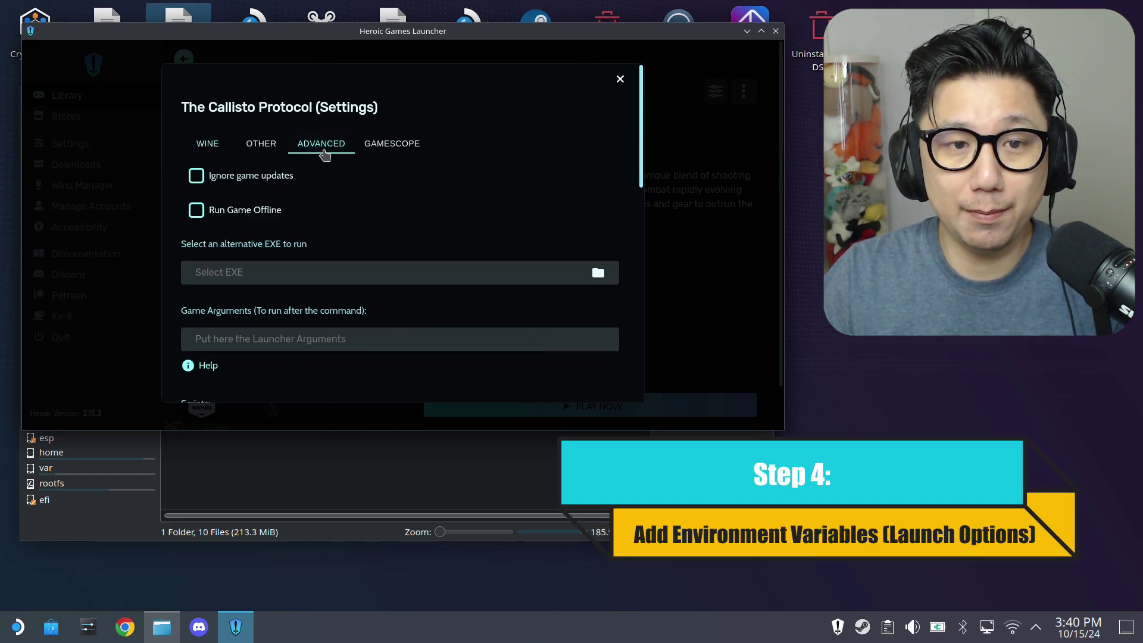
pyautogui.scroll(-5, 419, 202)
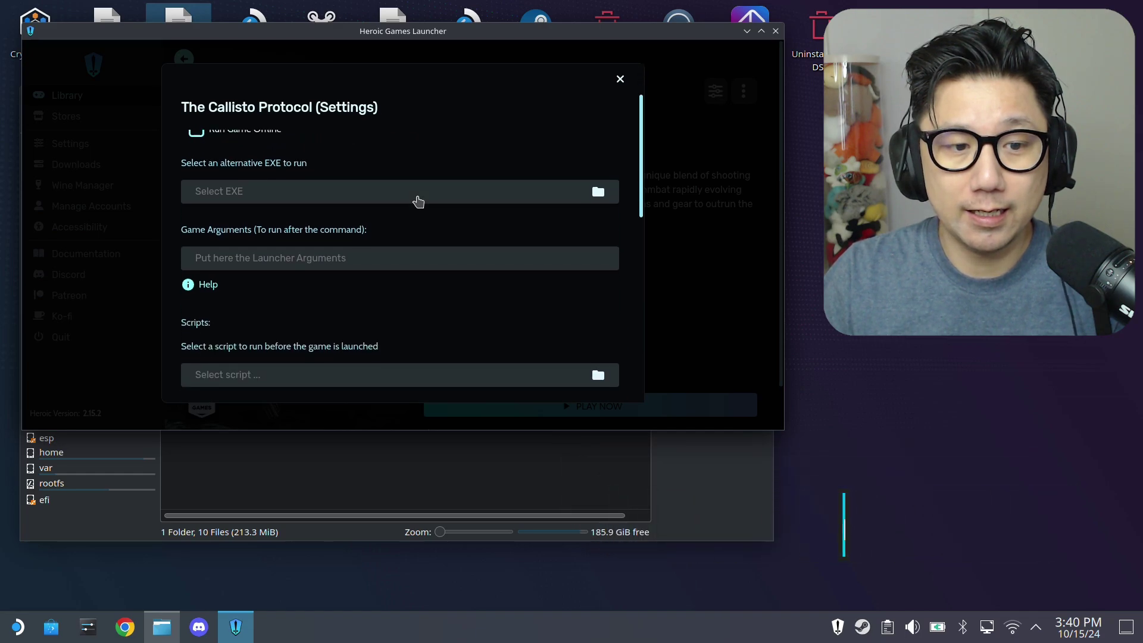
pyautogui.scroll(-3, 418, 202)
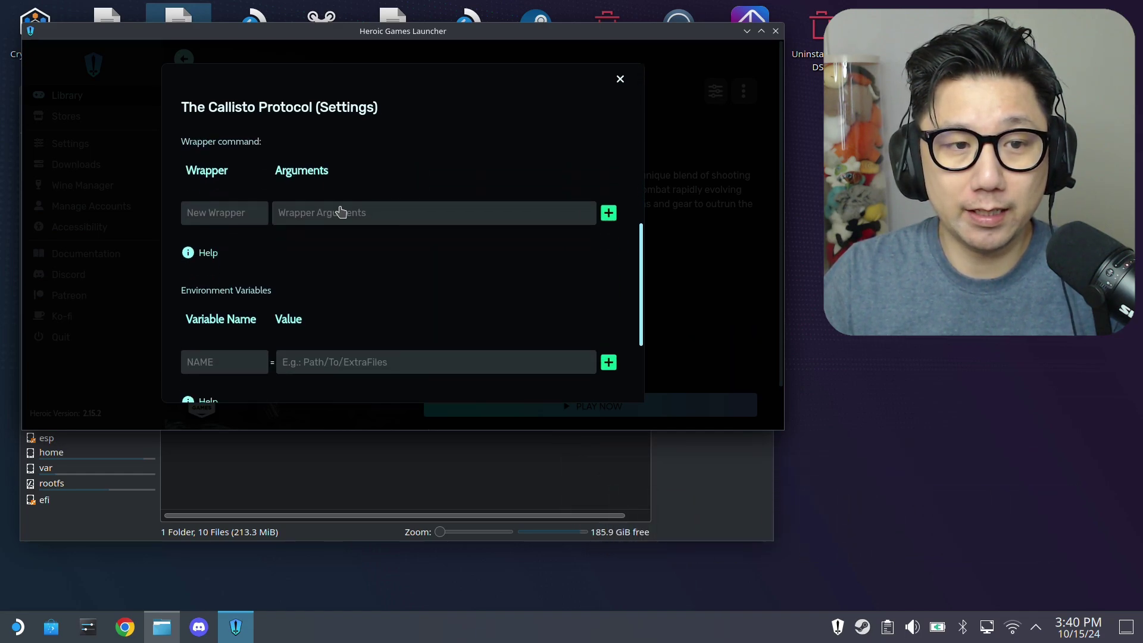
pyautogui.scroll(-1, 281, 215)
pyautogui.scroll(-2, 279, 223)
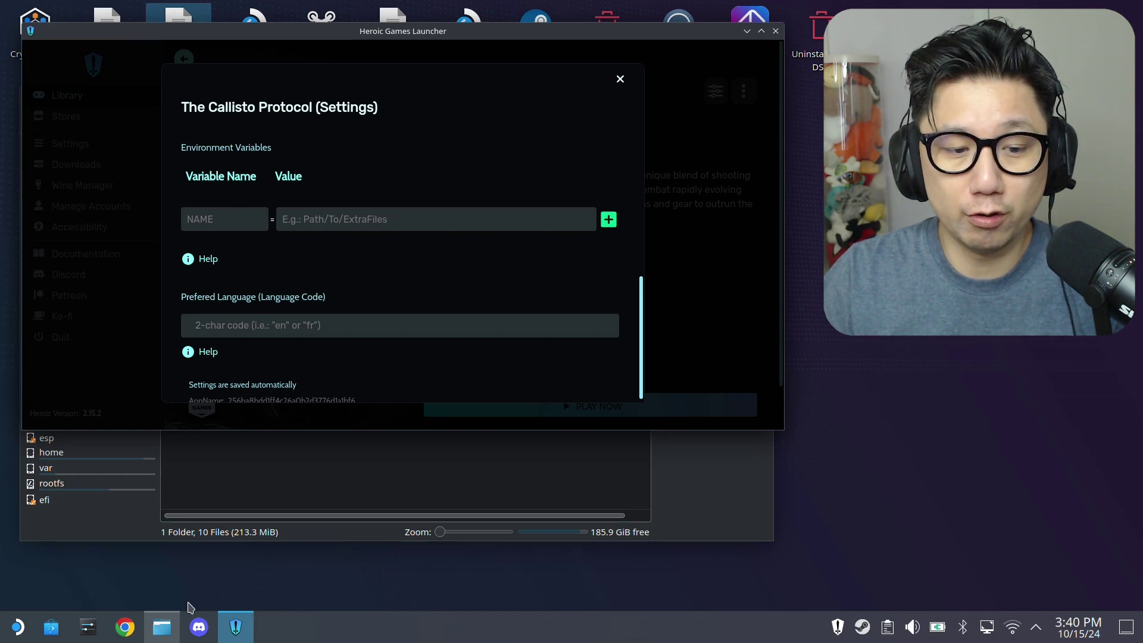
# - Check winmm.dll's details in the Win64 folder, then return to Heroic's game settings
pyautogui.click(274, 483)
pyautogui.click(232, 322)
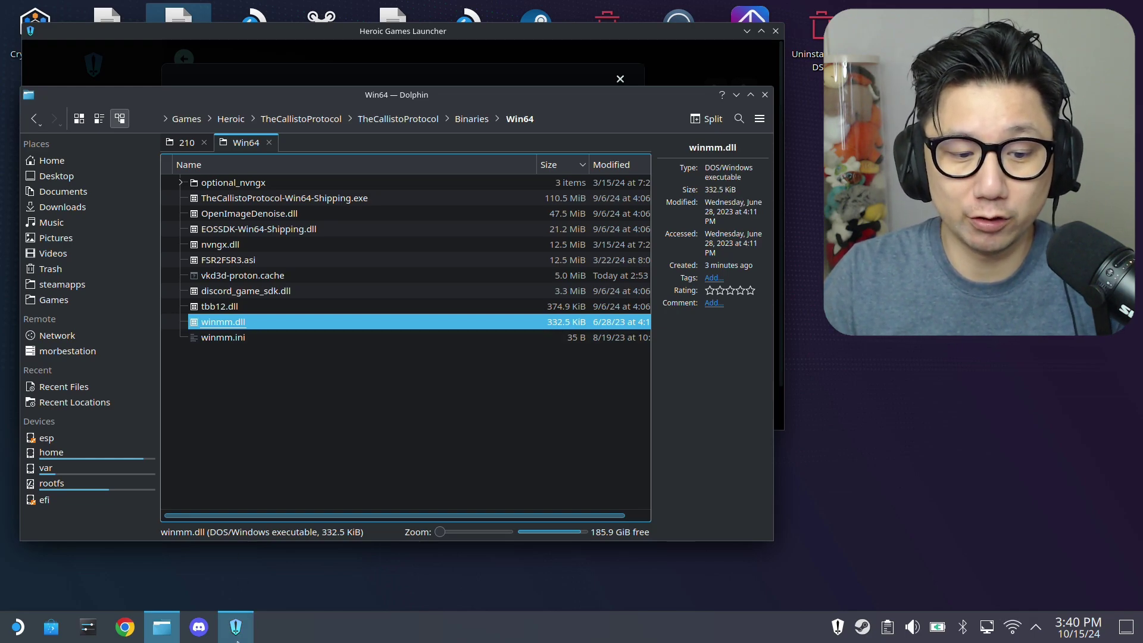
pyautogui.click(236, 626)
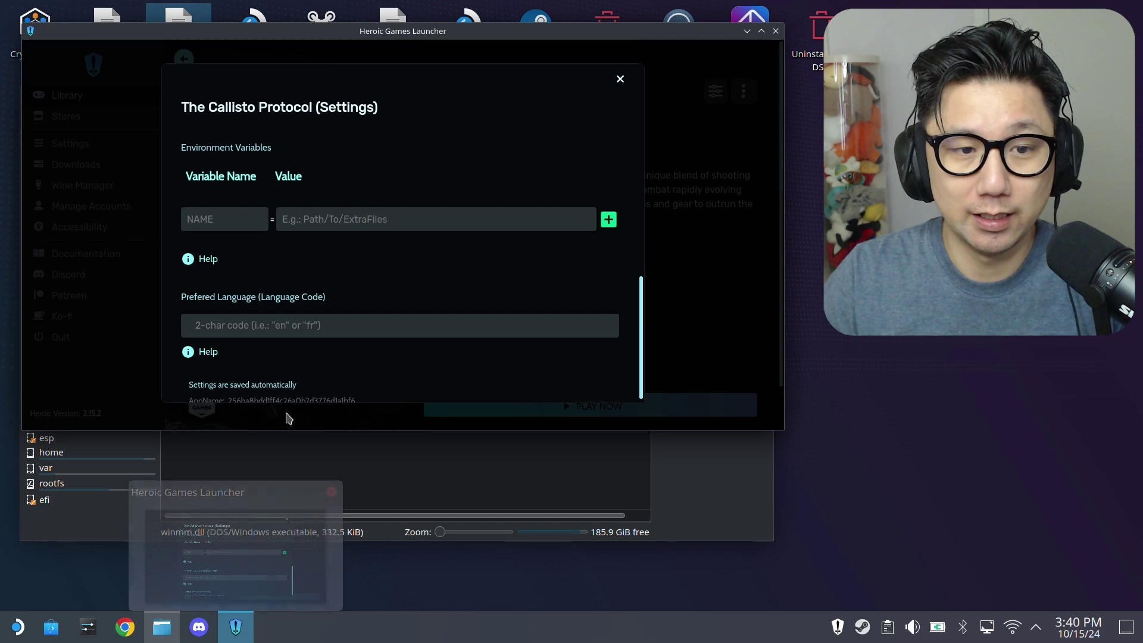
# - Add the environment variable WINEDLLOVERRIDES with value winmm=n,b to The Callisto Protocol's settings
pyautogui.click(233, 222)
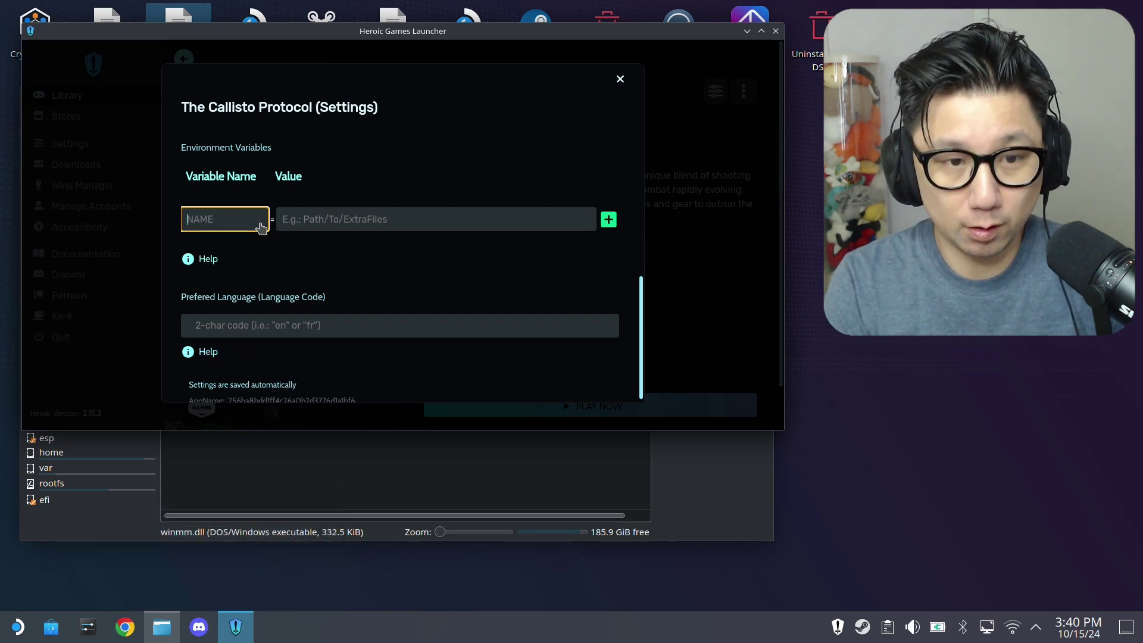
pyautogui.write('WINEDLL')
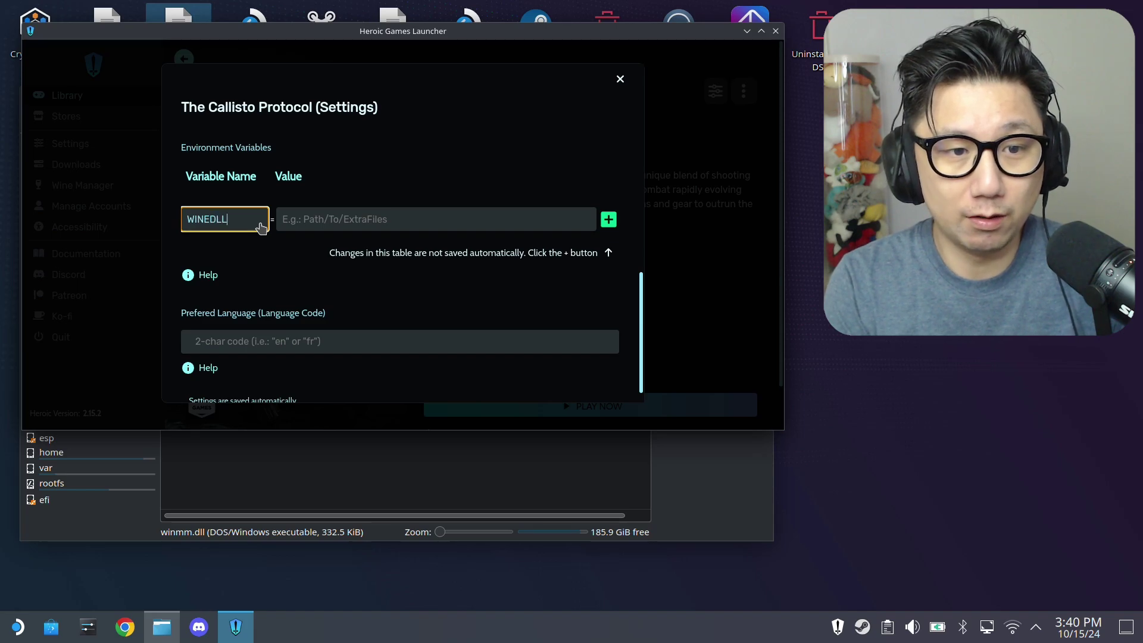
pyautogui.write('OVERRIDES')
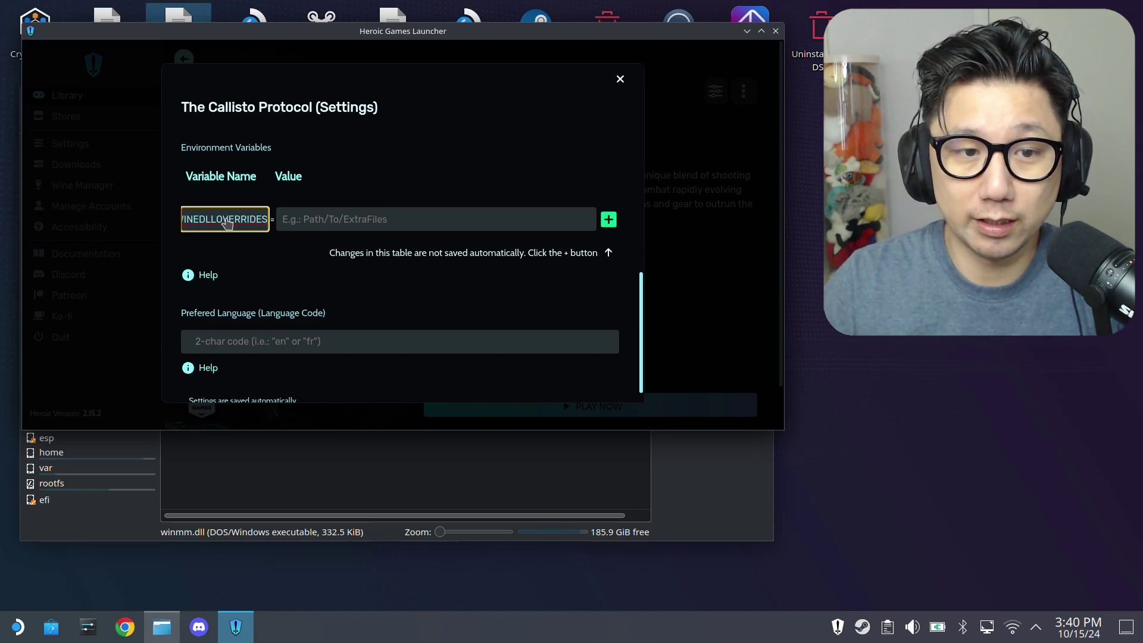
pyautogui.click(332, 227)
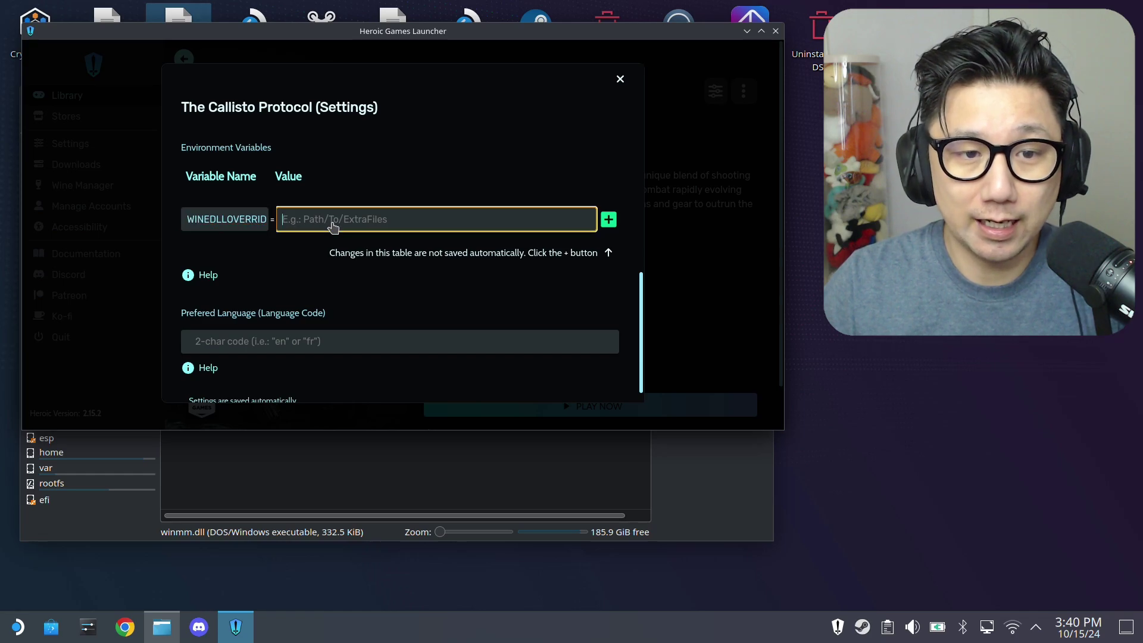
pyautogui.write('winmm')
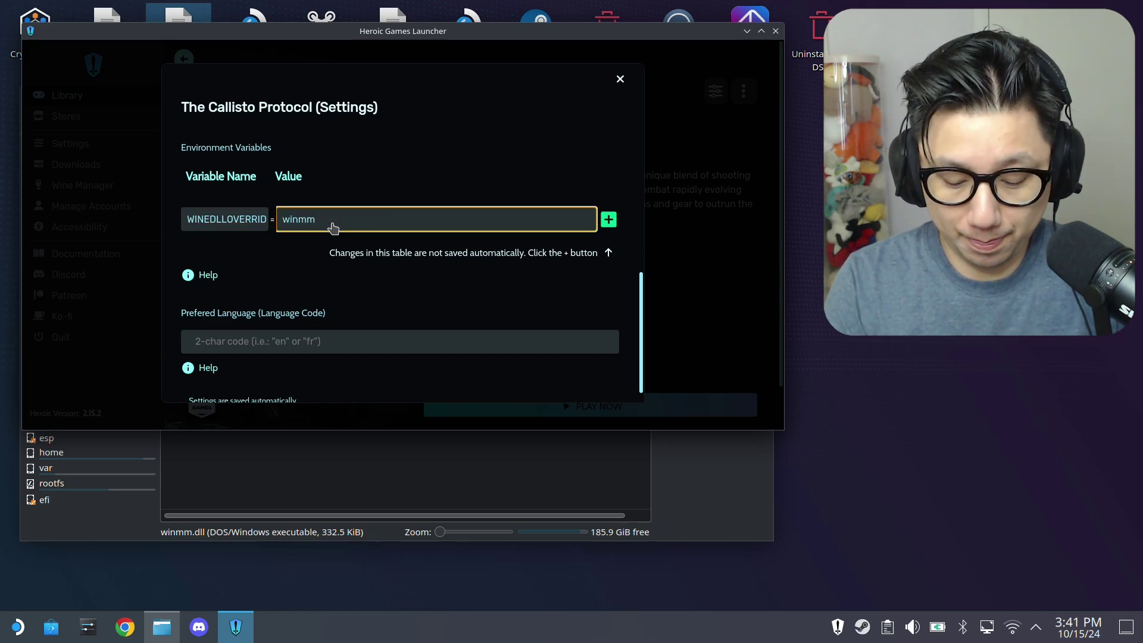
pyautogui.write('=n')
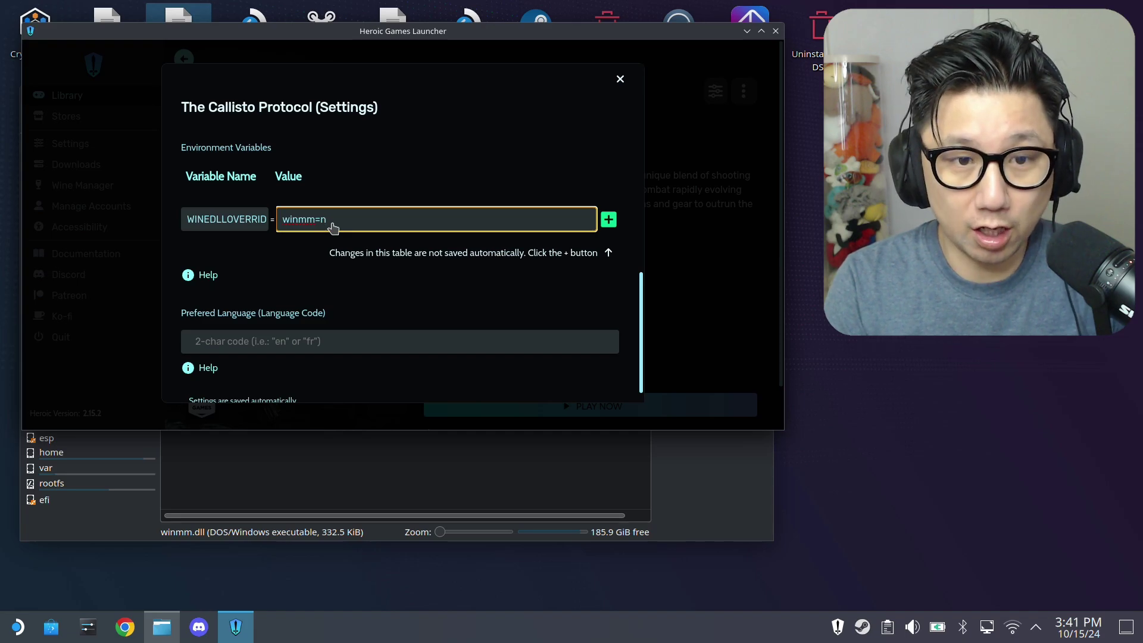
pyautogui.write(',b')
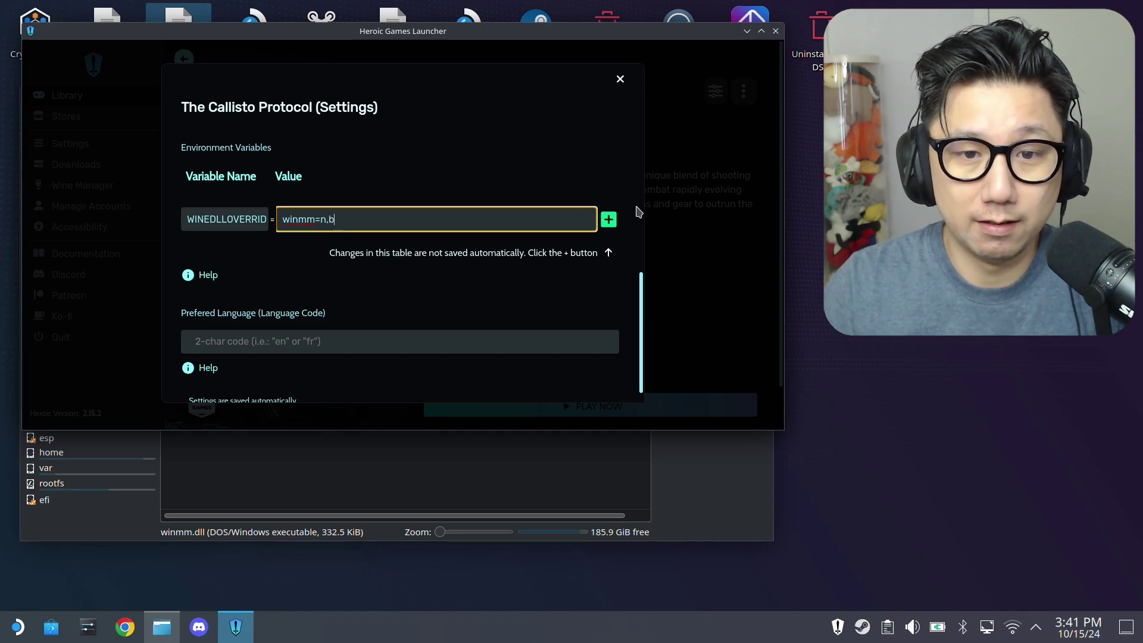
pyautogui.click(608, 222)
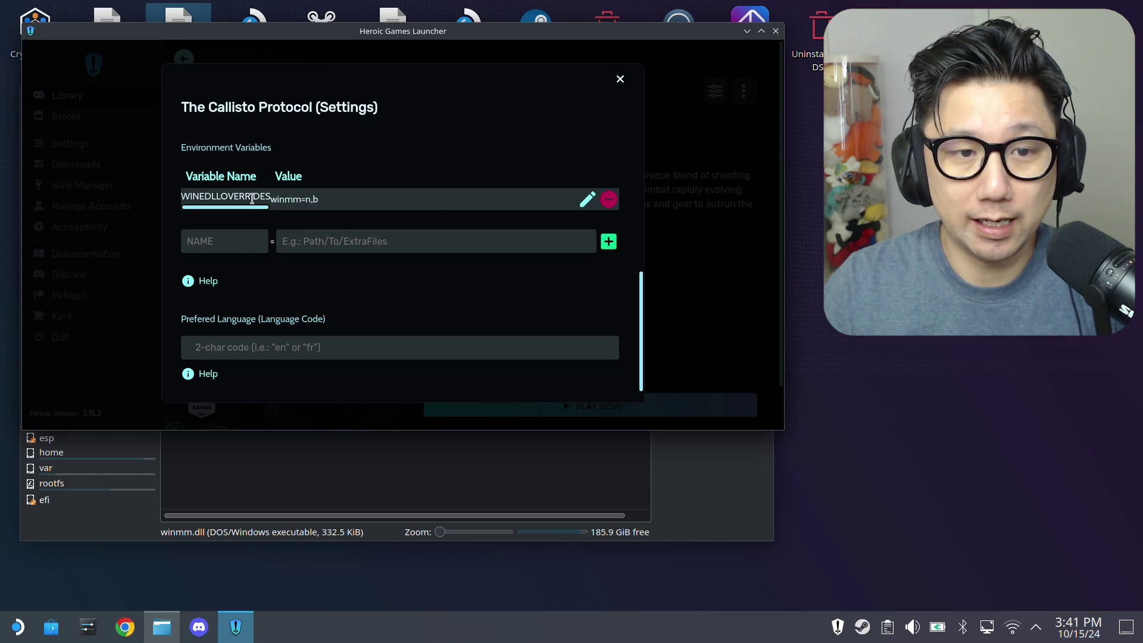
pyautogui.click(620, 78)
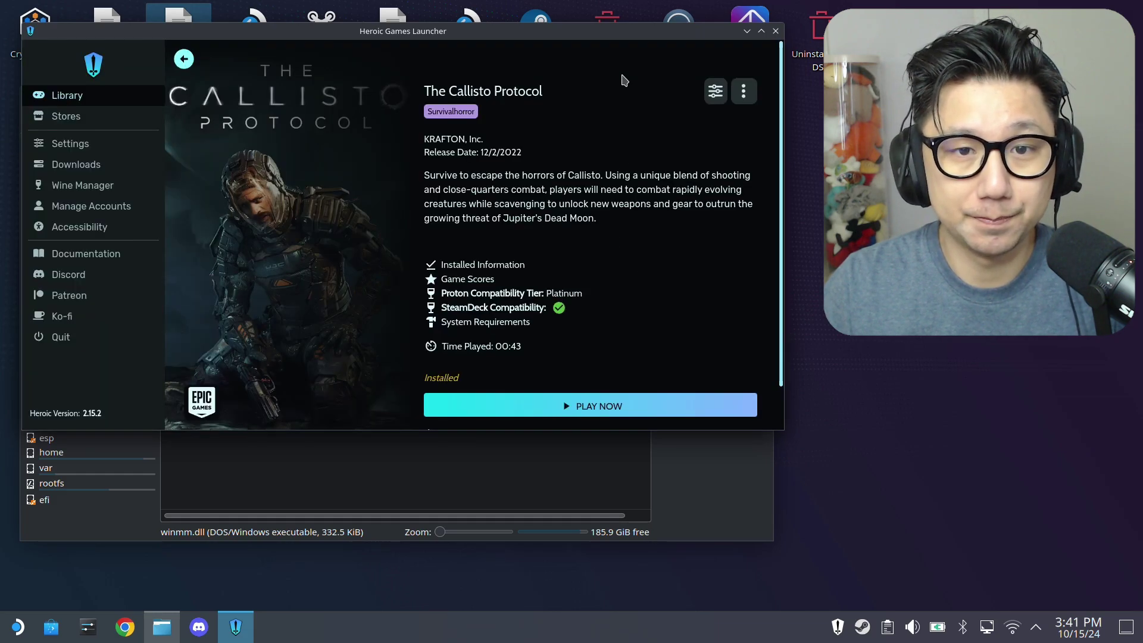
# - Close Heroic Games Launcher and return the Steam Deck to Gaming Mode via the desktop shortcut
pyautogui.click(775, 31)
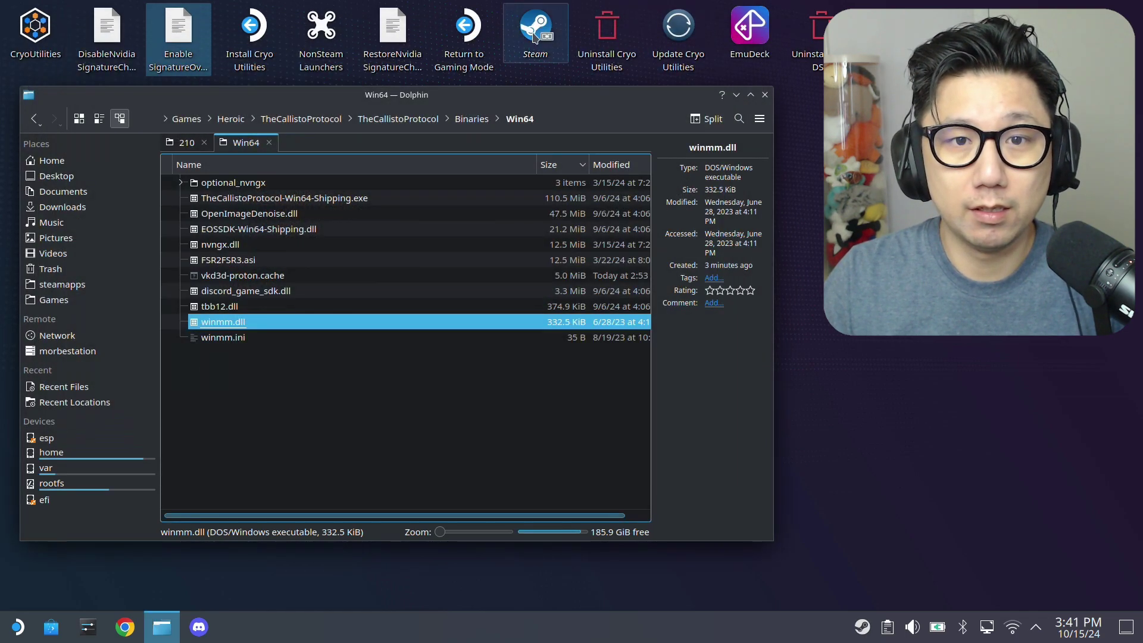
pyautogui.click(475, 41)
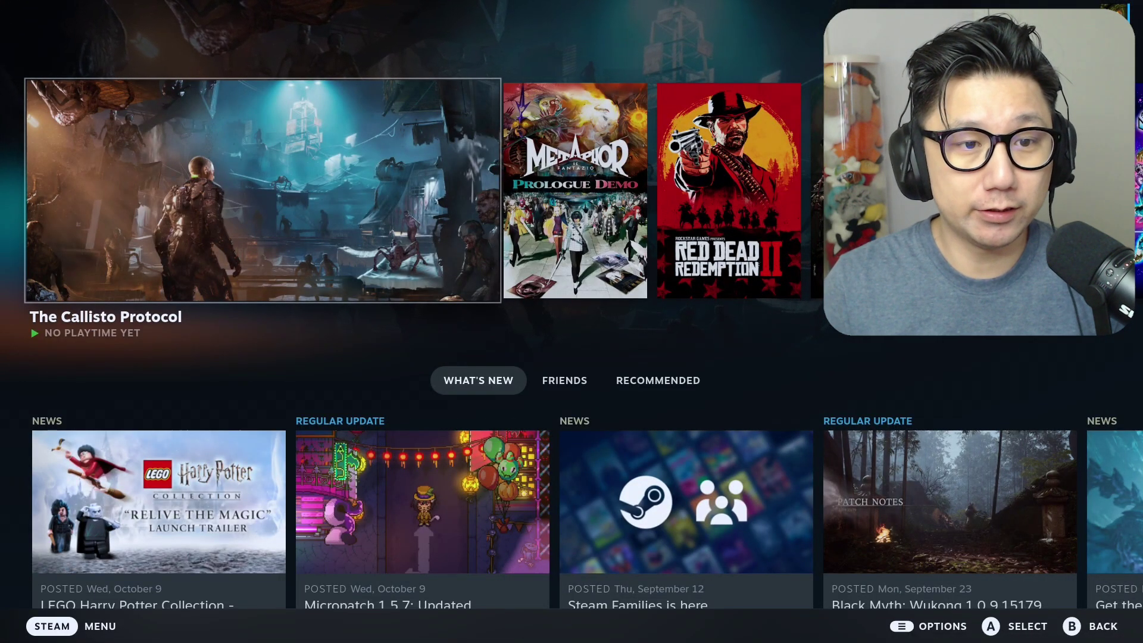
# - Launch The Callisto Protocol and switch to the TheCallistoProtocol game window from the Steam menu
pyautogui.press('Return')
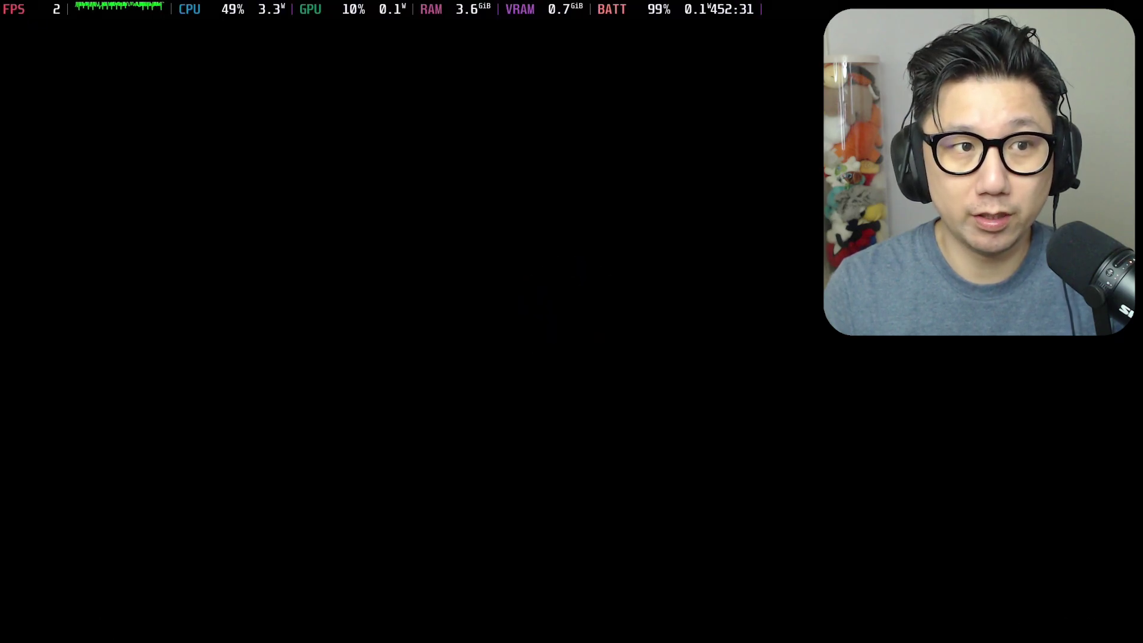
pyautogui.press('super')
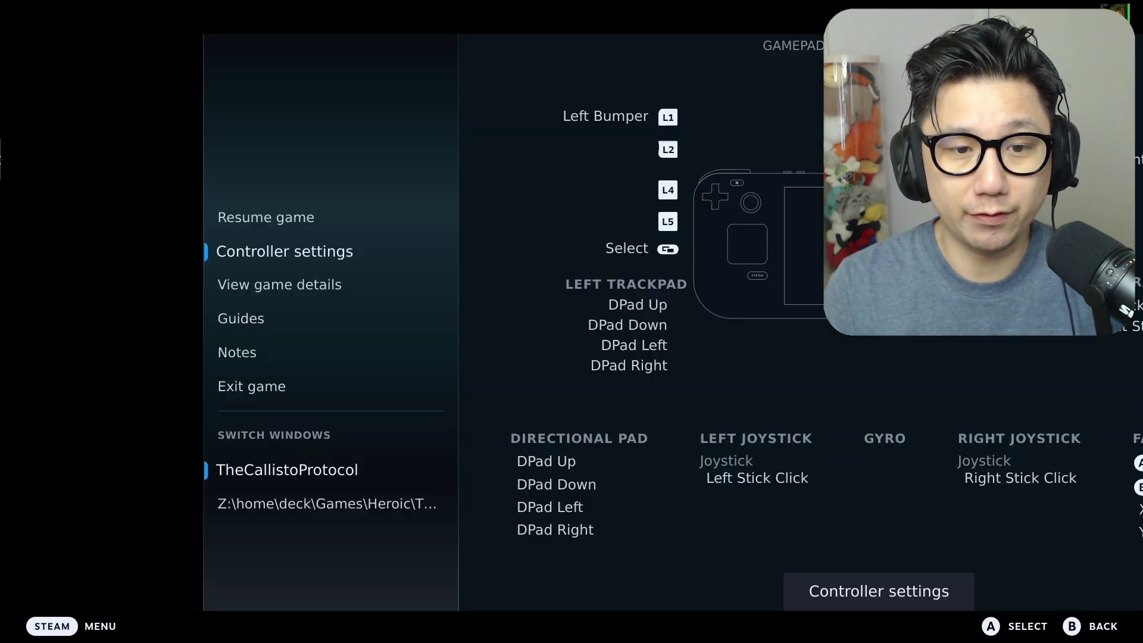
pyautogui.click(167, 504)
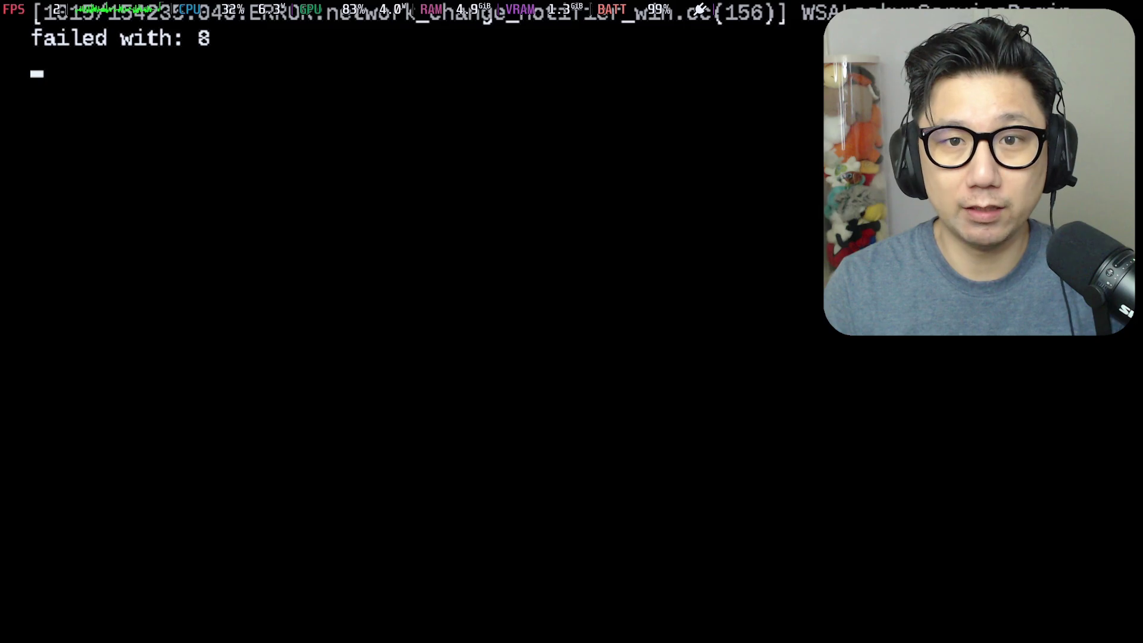
pyautogui.press('Up')
pyautogui.press('Return')
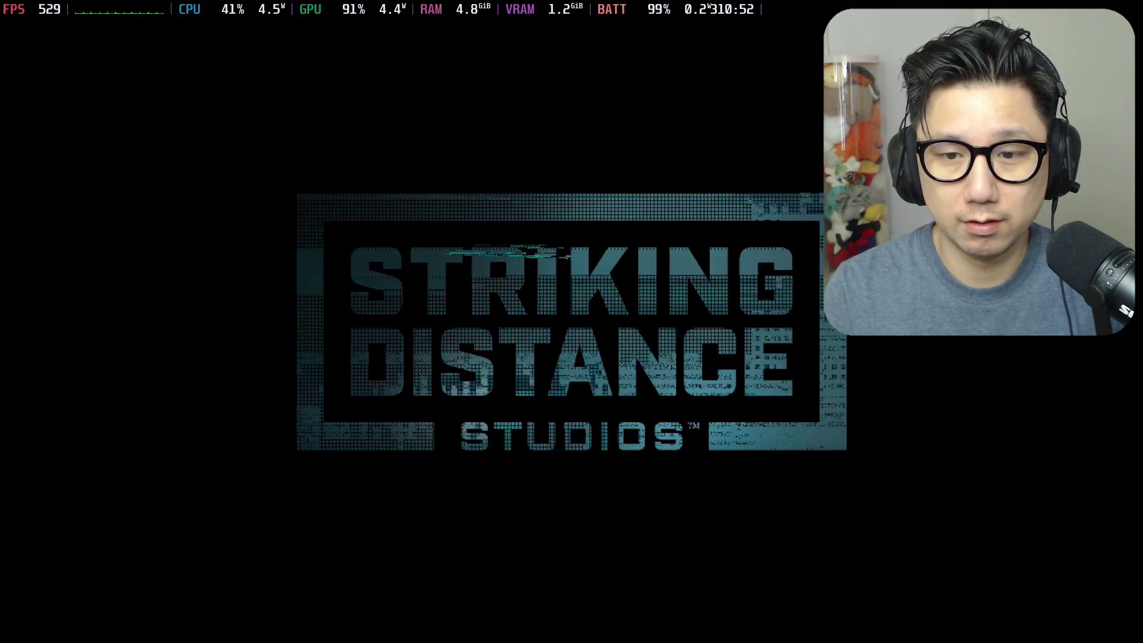
# - Turn the speaker volume down while the game loads
pyautogui.press('XF86AudioRaiseVolume')
pyautogui.press('XF86AudioLowerVolume')
pyautogui.press('XF86AudioLowerVolume')
pyautogui.press('XF86AudioLowerVolume')
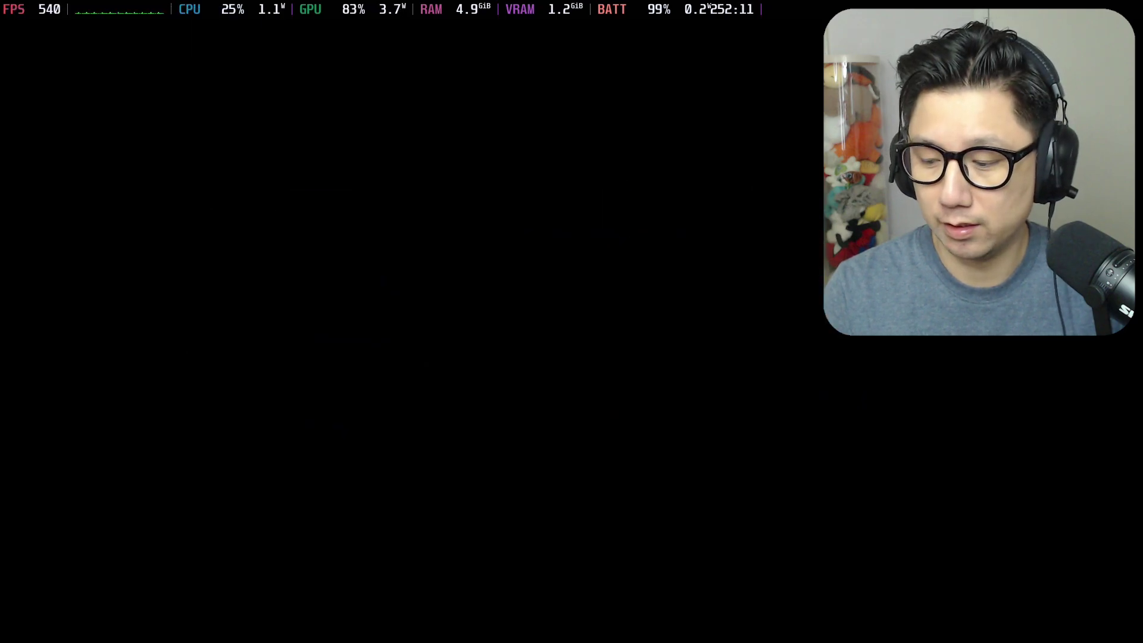
pyautogui.press('XF86AudioLowerVolume')
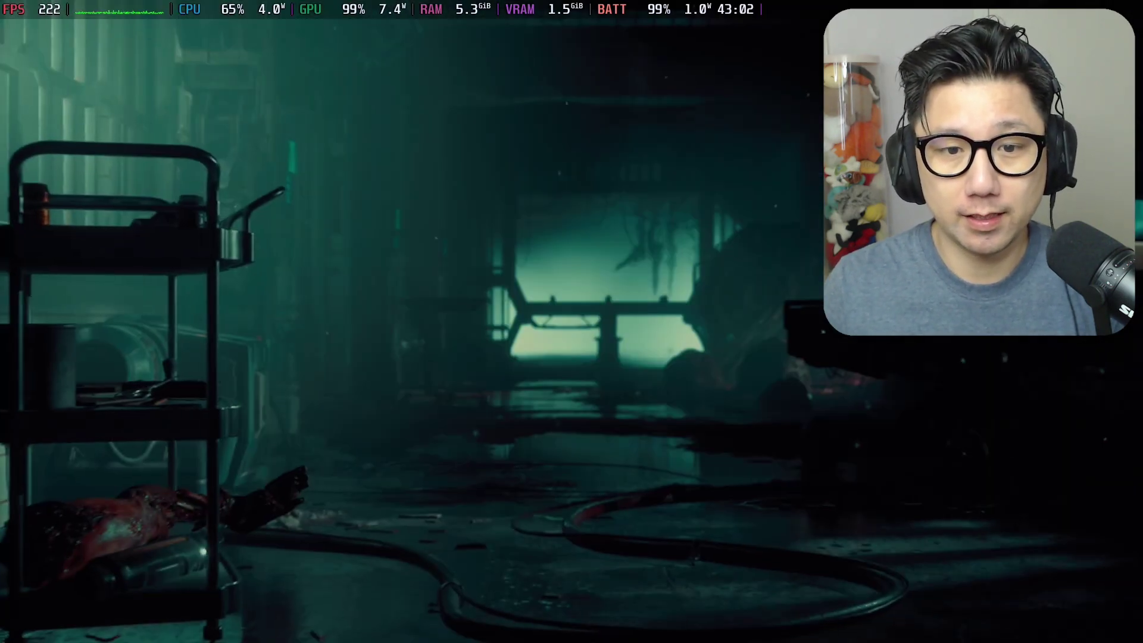
# - Confirm the advanced graphics upscaling is AMD FSR 2 in Performance mode
pyautogui.press('Down')
pyautogui.press('Down')
pyautogui.press('Down')
pyautogui.press('Down')
pyautogui.press('Down')
pyautogui.press('Down')
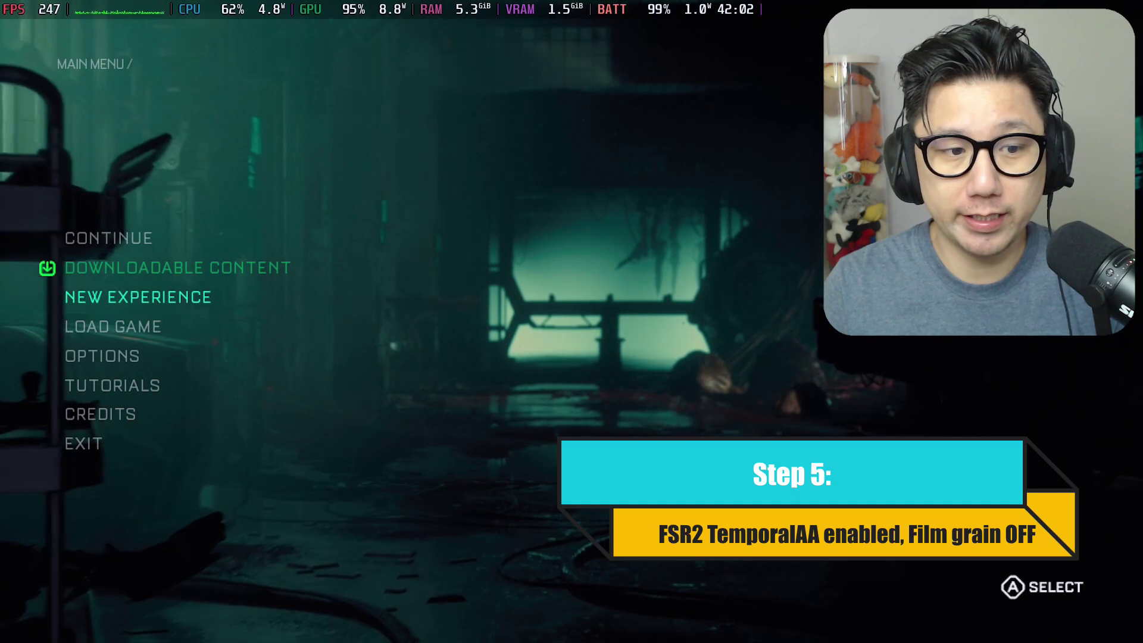
pyautogui.press('Up')
pyautogui.press('Up')
pyautogui.press('Return')
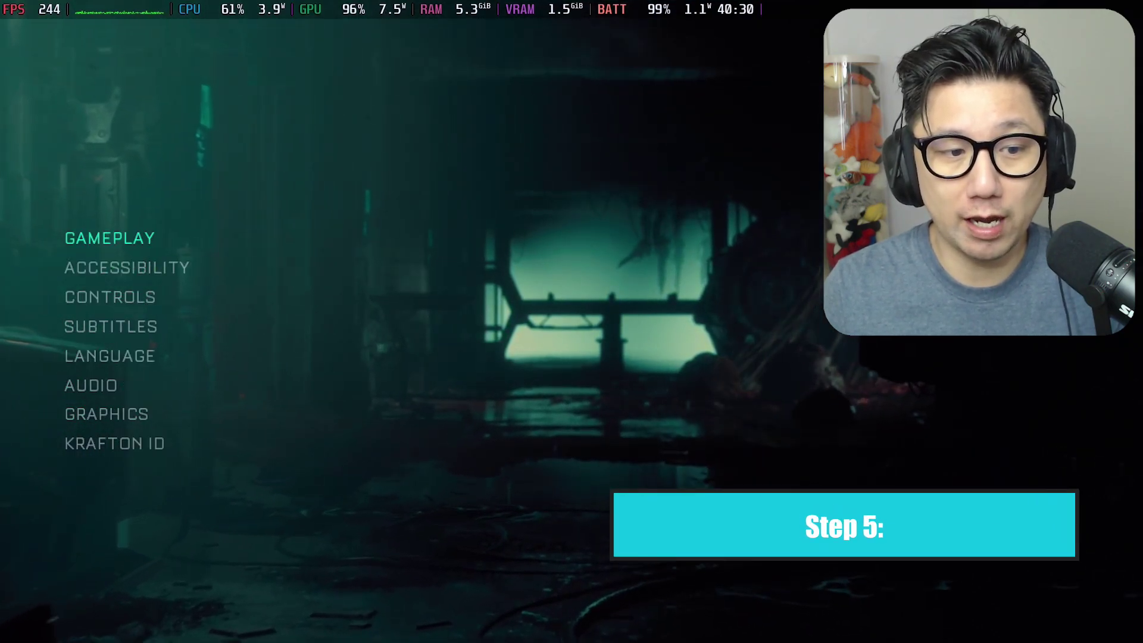
pyautogui.press('Down')
pyautogui.press('Down')
pyautogui.press('Down')
pyautogui.press('Down')
pyautogui.press('Down')
pyautogui.press('Down')
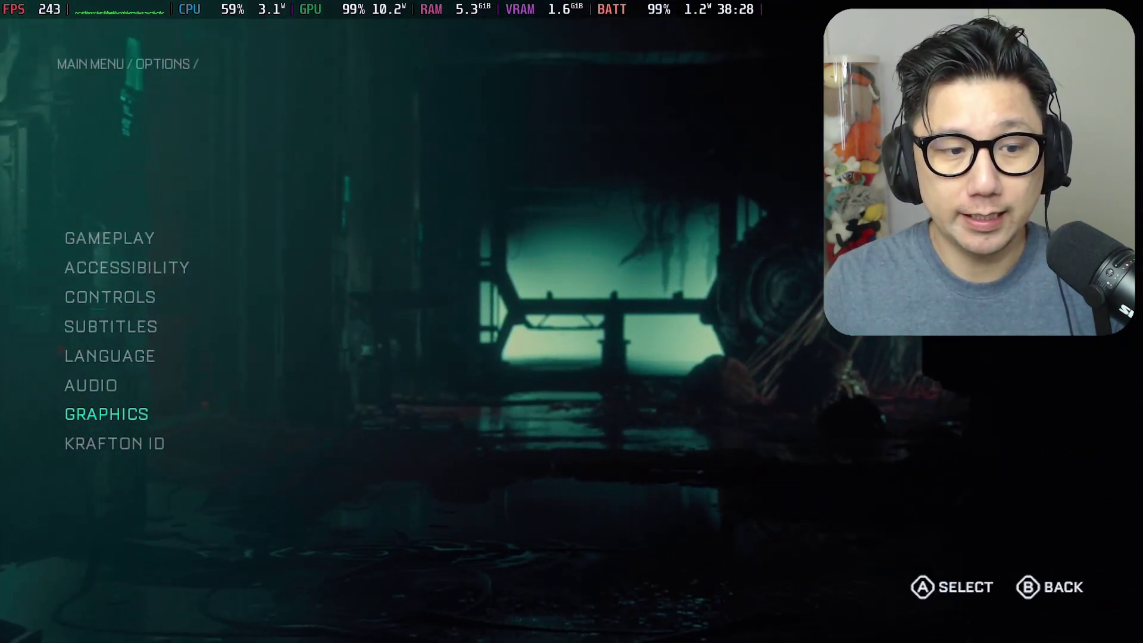
pyautogui.press('Return')
pyautogui.press('Down')
pyautogui.press('Down')
pyautogui.press('Down')
pyautogui.press('Down')
pyautogui.press('Down')
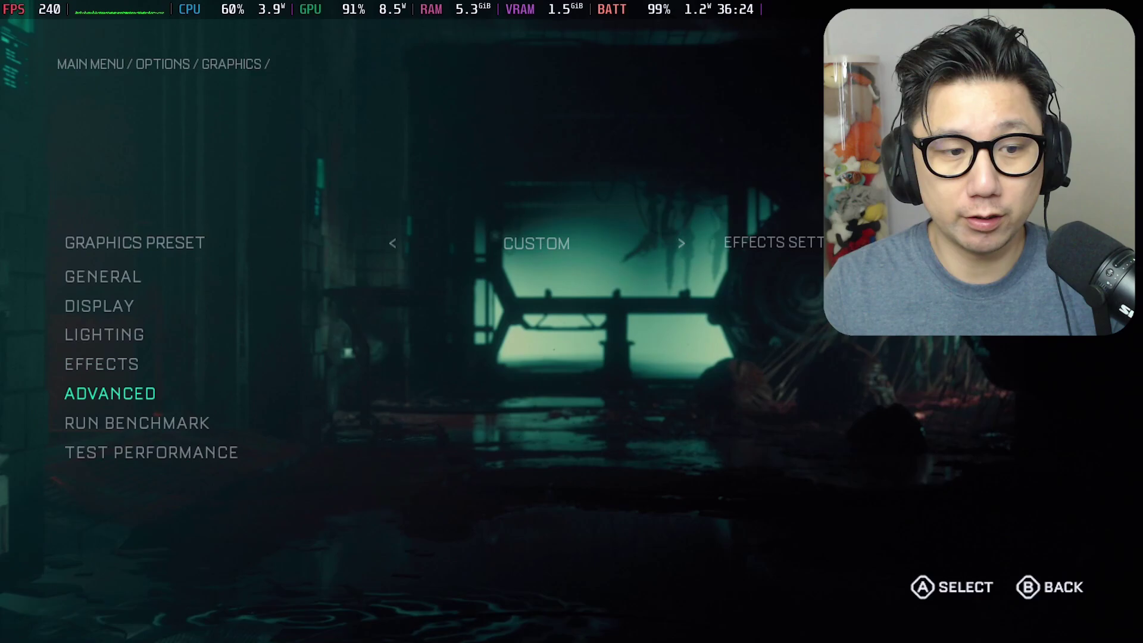
pyautogui.press('Return')
pyautogui.press('Down')
pyautogui.press('Down')
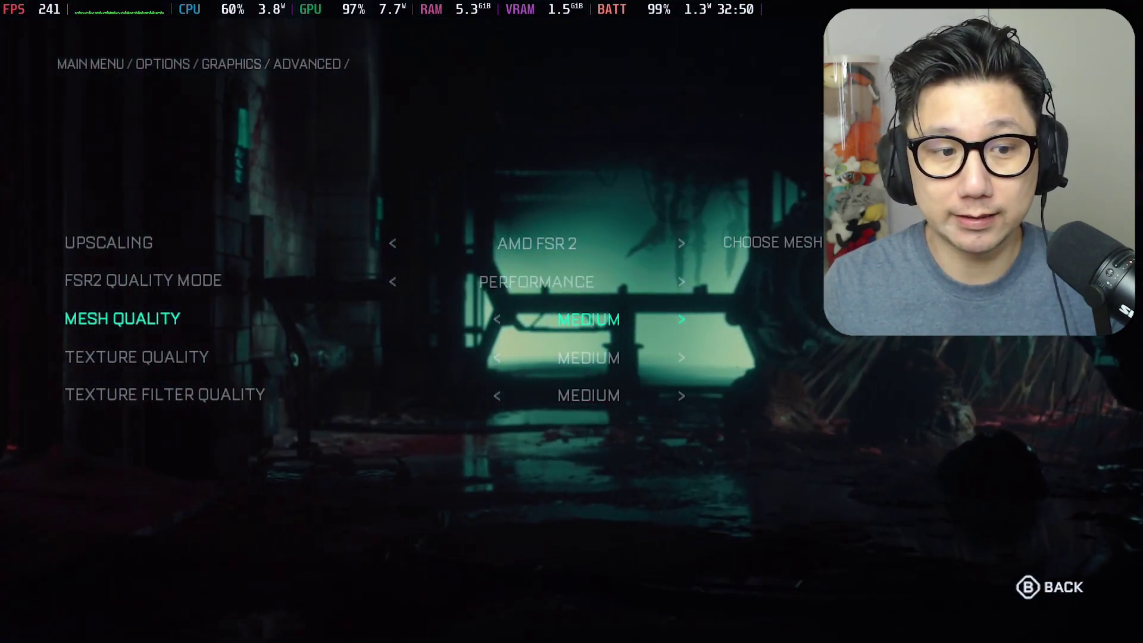
pyautogui.press('Escape')
# - Confirm TemporalAA anti-aliasing and Film Grain Off in Effects, then back out to the main menu
pyautogui.press('Up')
pyautogui.press('Return')
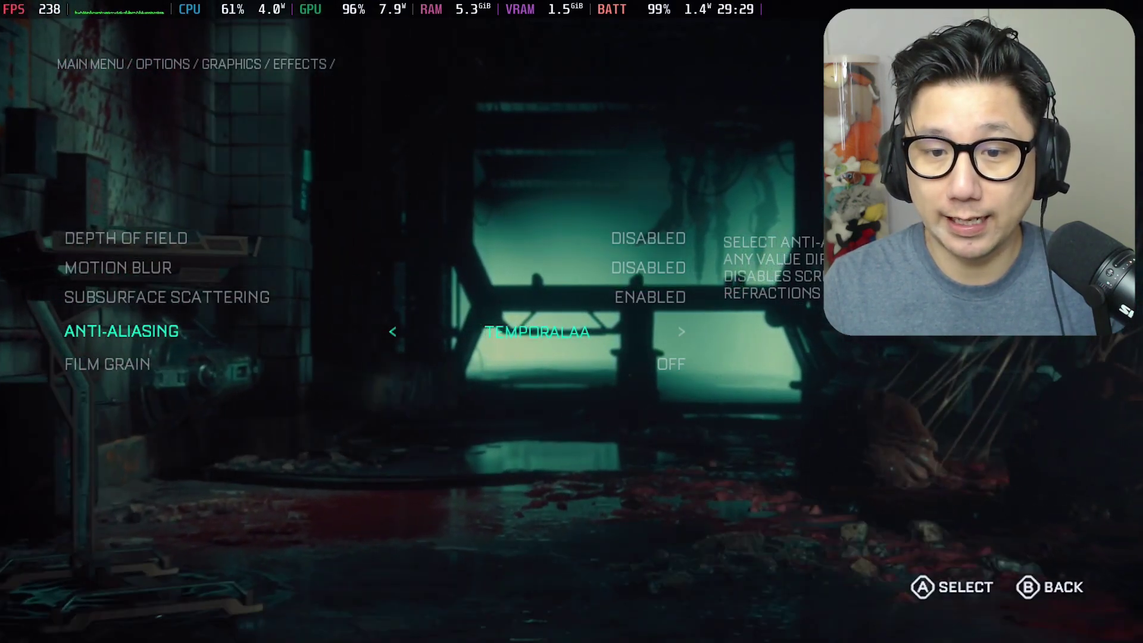
pyautogui.press('Down')
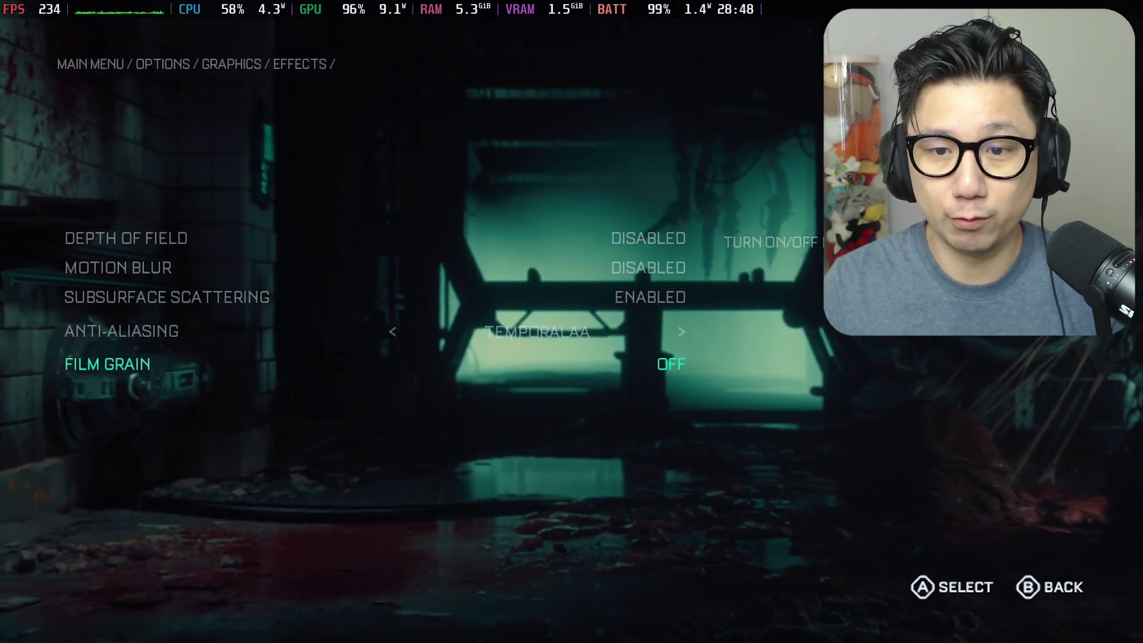
pyautogui.press('Escape')
pyautogui.press('Escape')
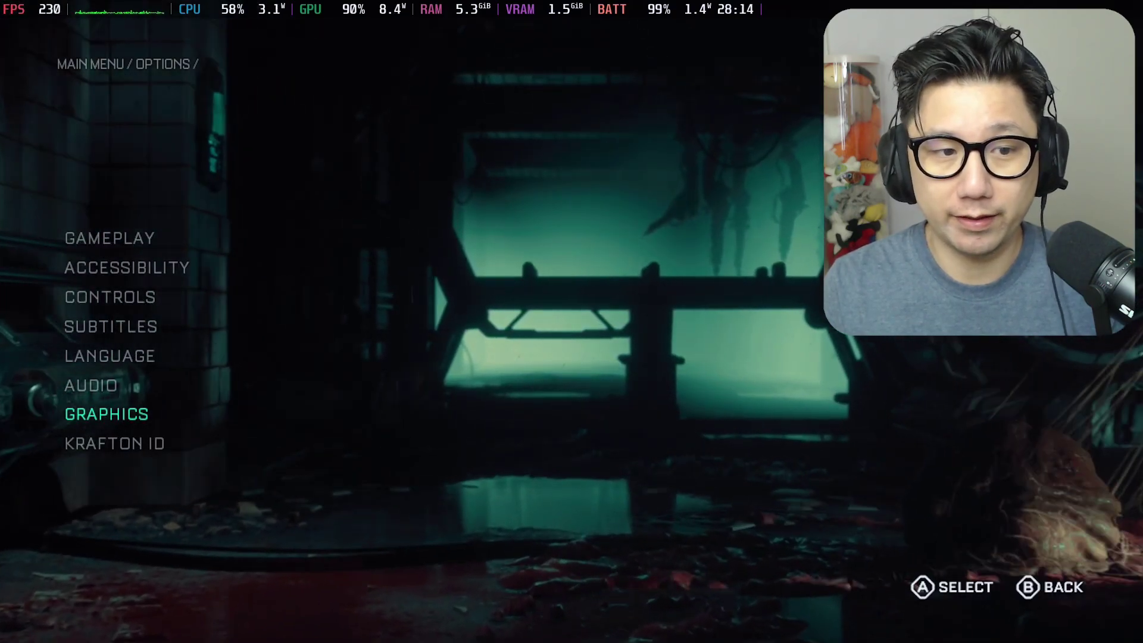
pyautogui.press('Escape')
pyautogui.press('Up')
pyautogui.press('Up')
pyautogui.press('Up')
pyautogui.press('Up')
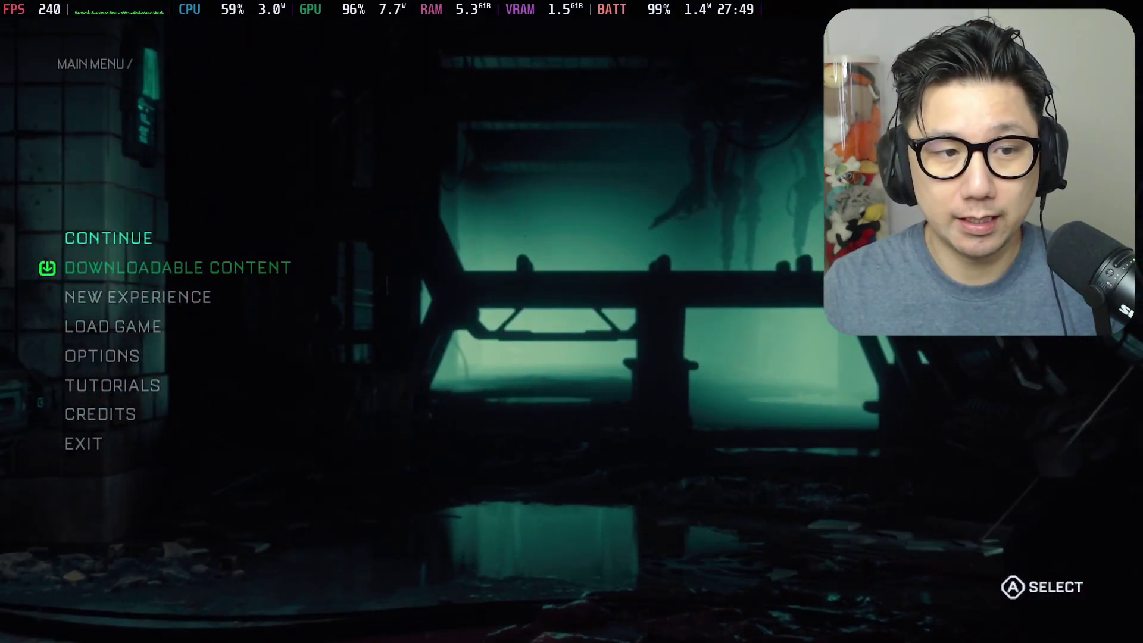
# - Continue the saved game to resume gameplay at roughly 80–96 FPS
pyautogui.press('Return')
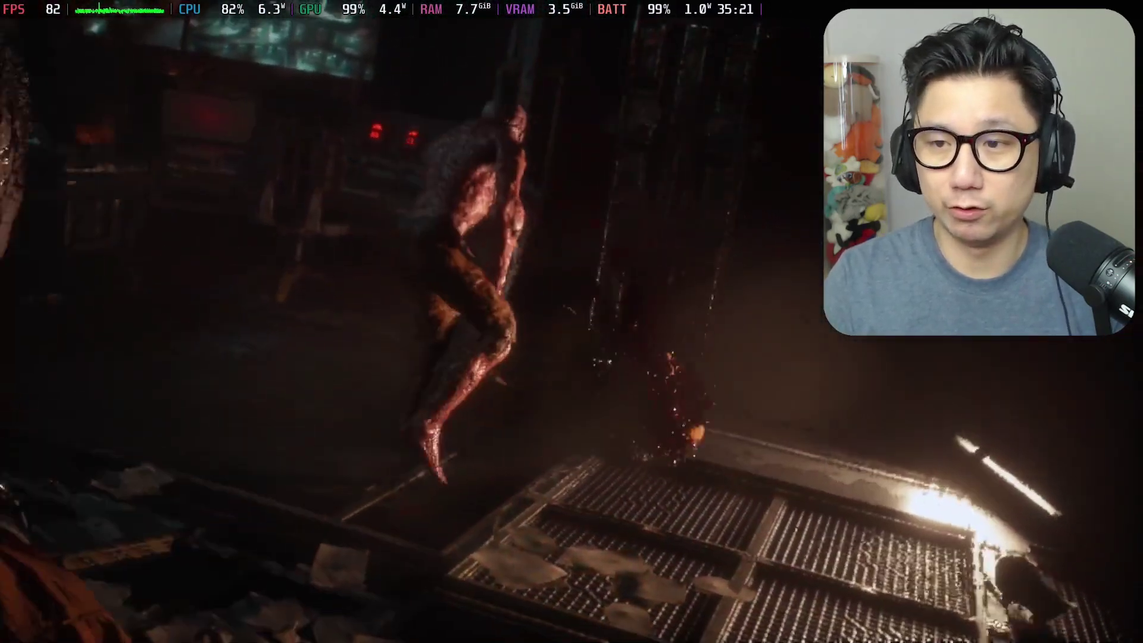
# - Pause the game to show the pause menu with Restart Checkpoint and Exit to Main Menu
pyautogui.press('Escape')
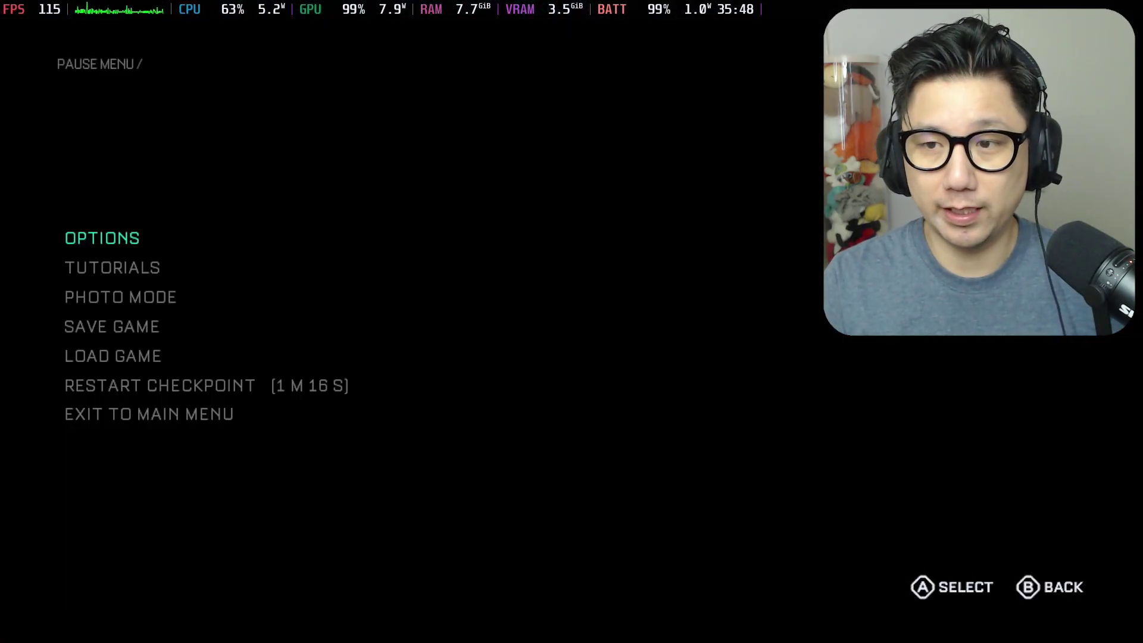